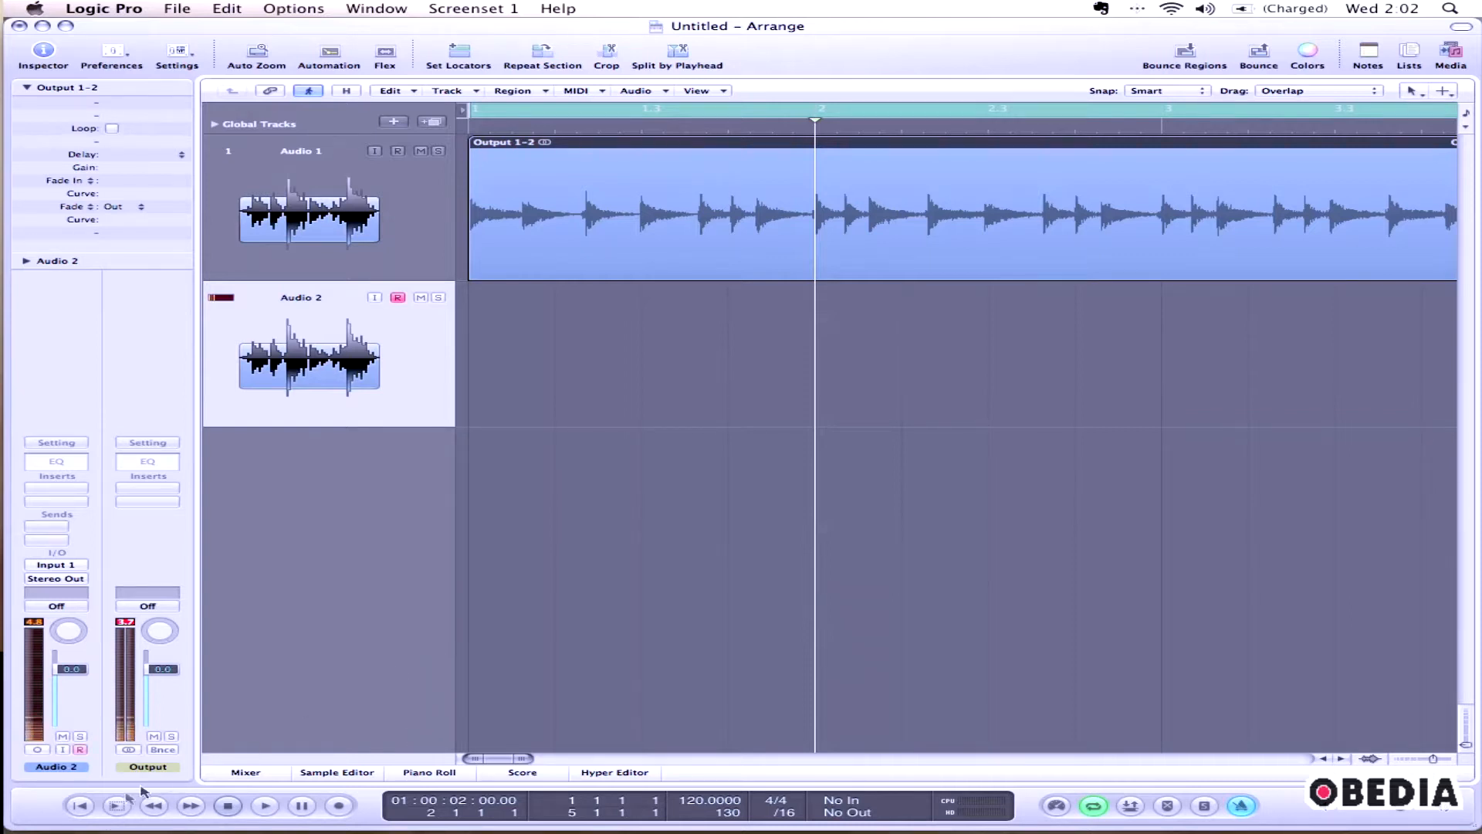
Step: Return to the project start and play the Audio 1 region against the metronome to compare their timing
click(95, 804)
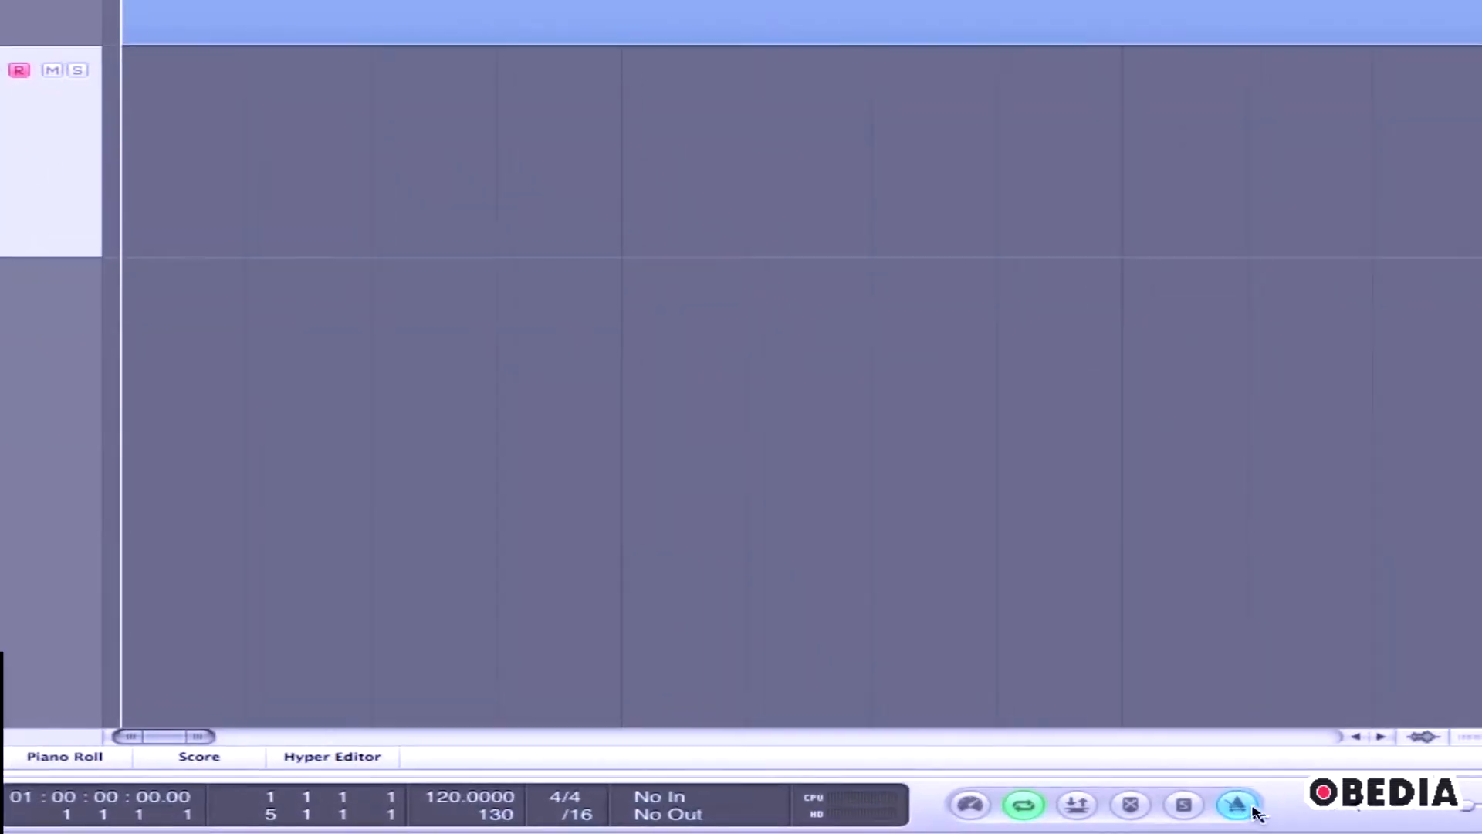
click(1253, 806)
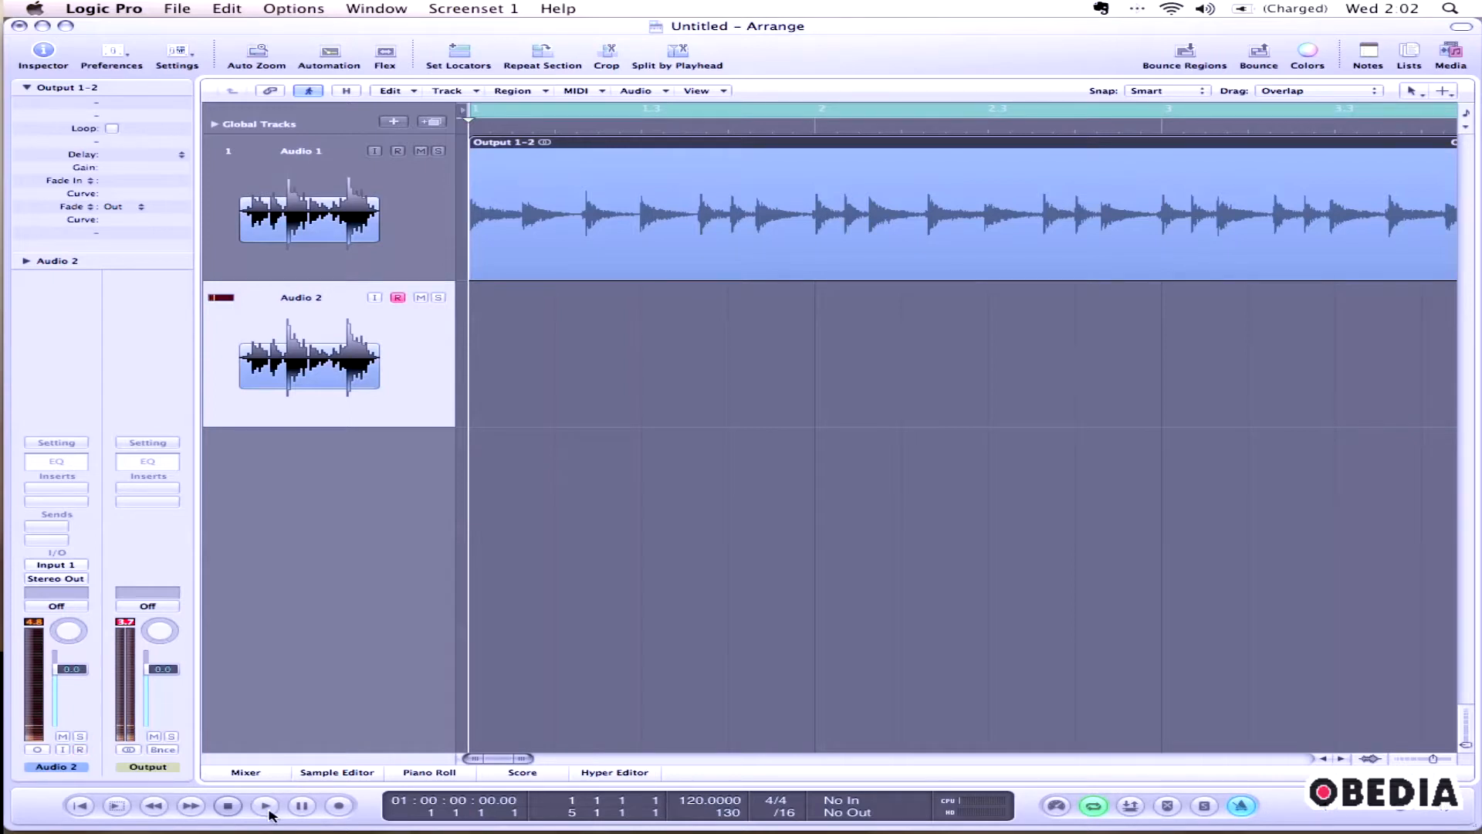
click(266, 807)
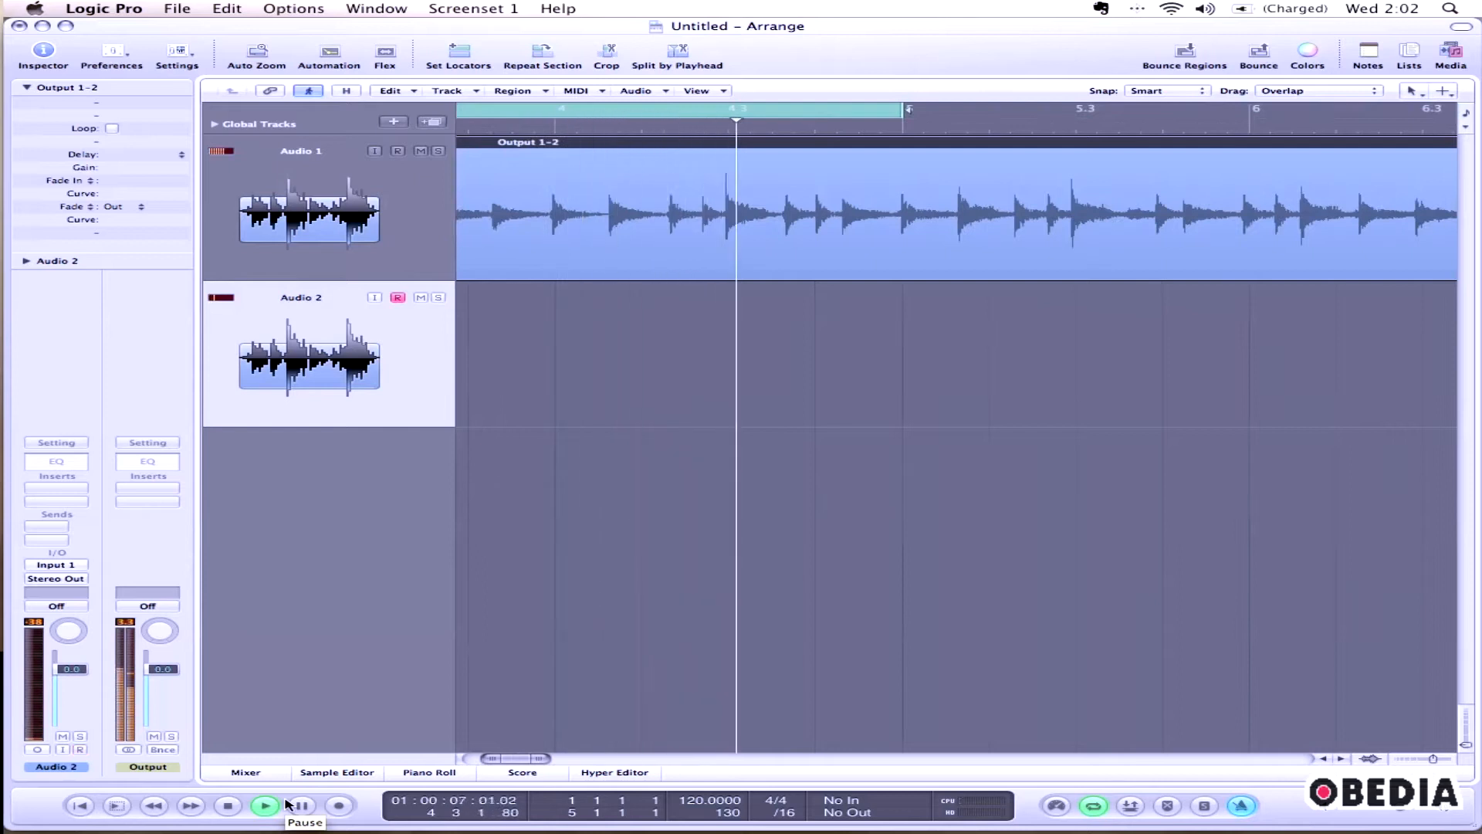
click(287, 805)
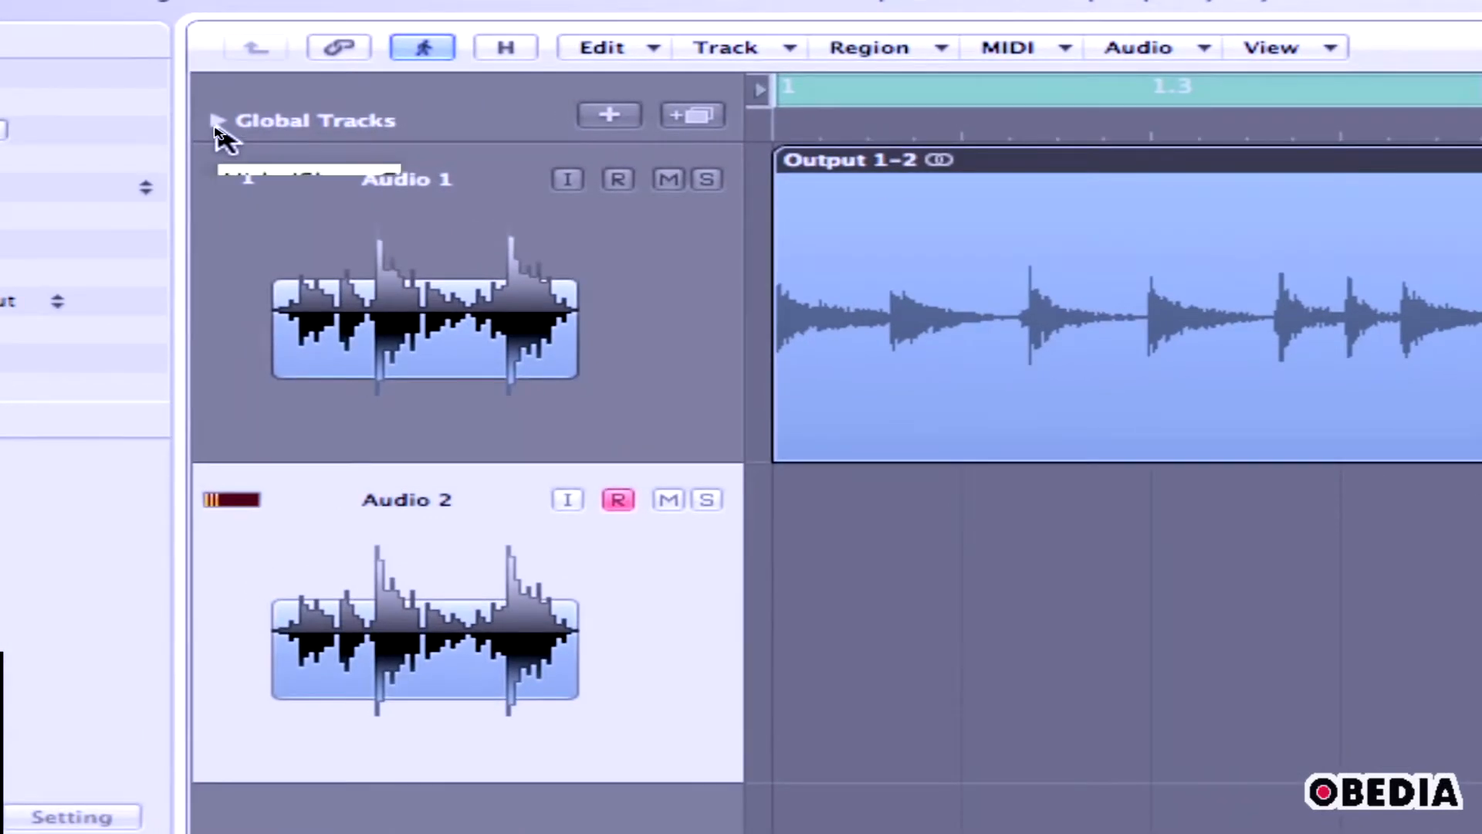
Step: Show the global tracks and expand the Tempo track
click(217, 124)
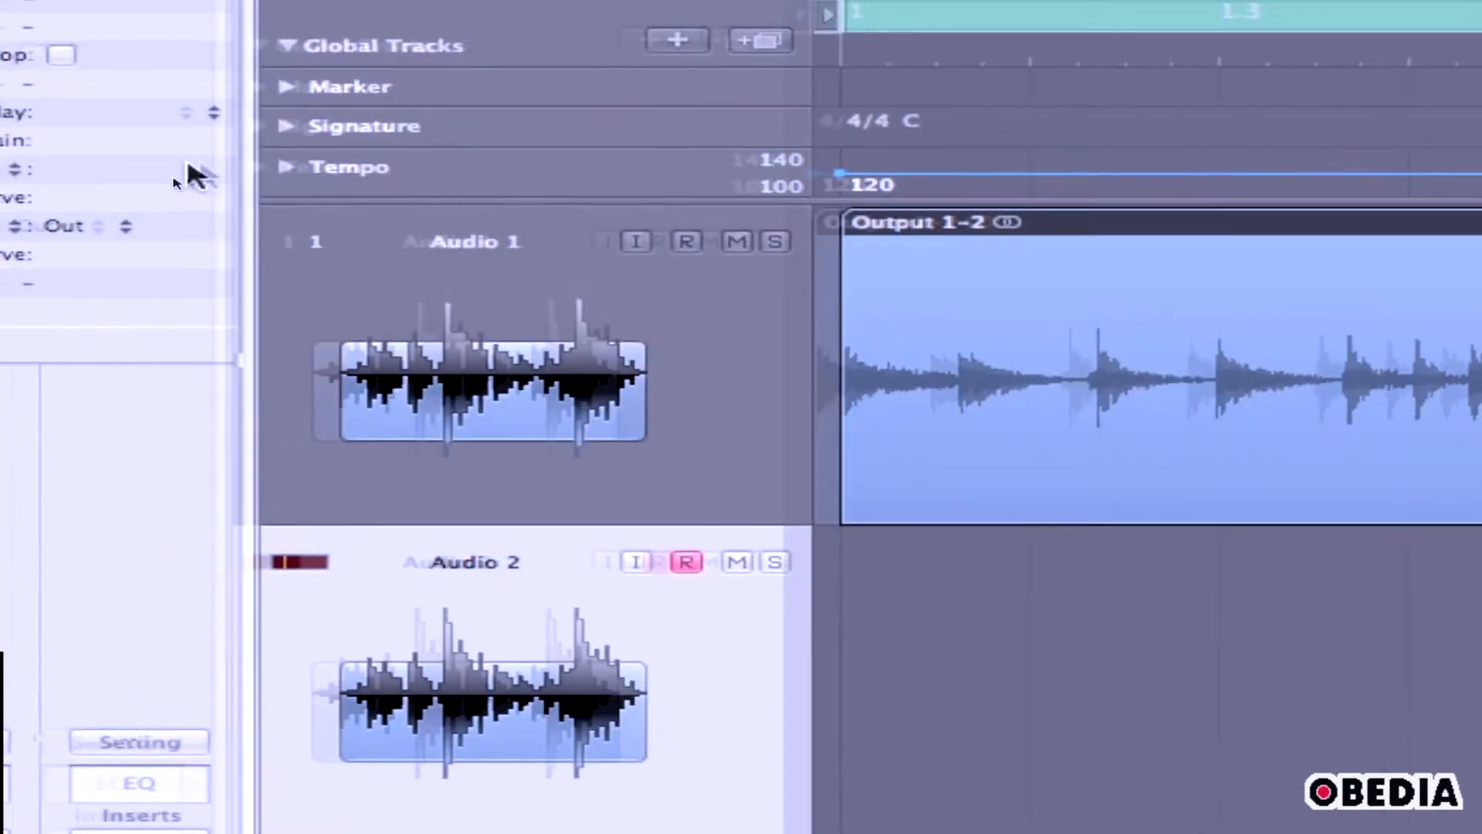
click(286, 167)
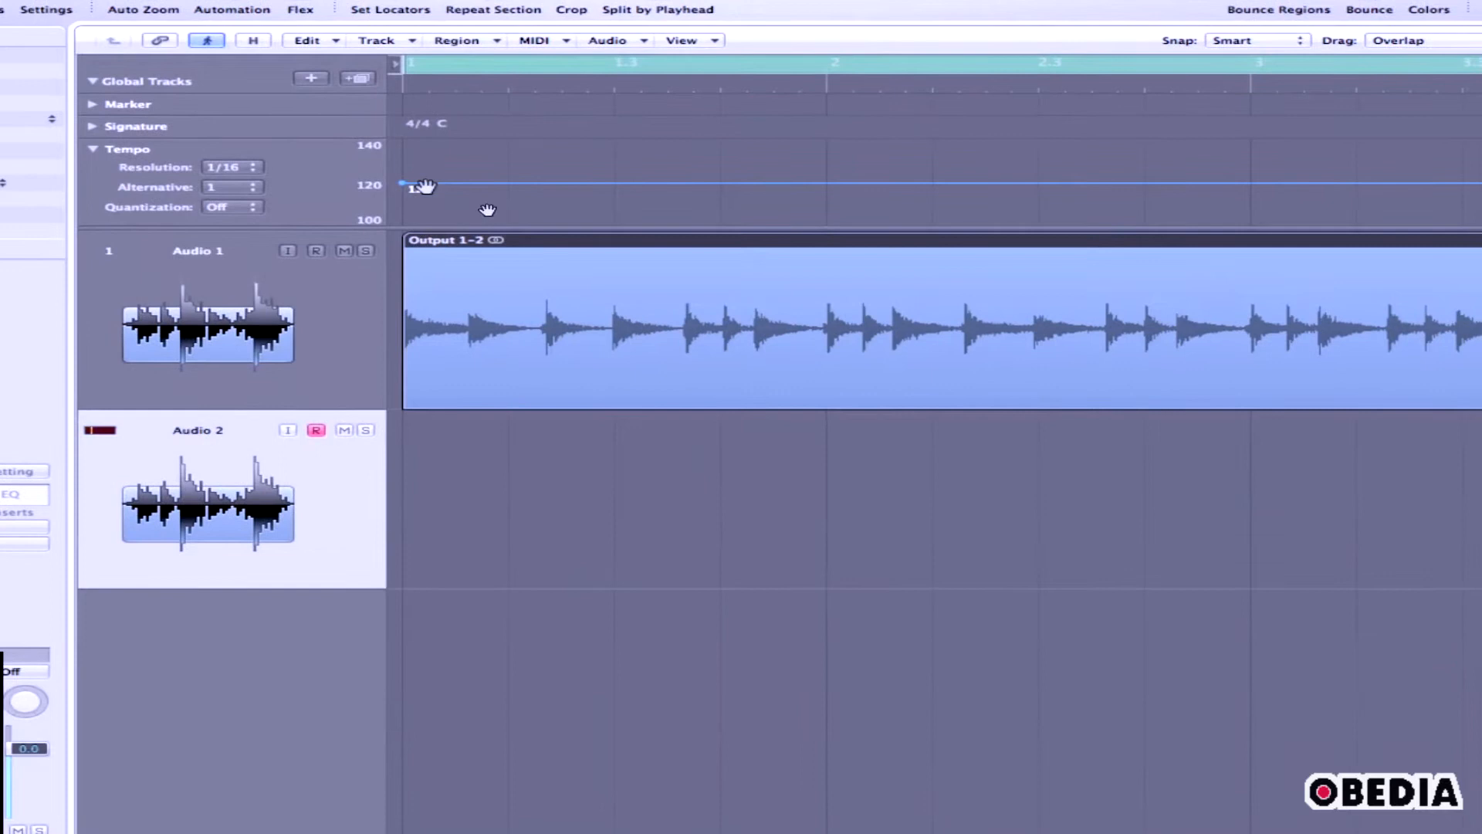
Step: Try raising the project tempo to 133 and 140 bpm in the Tempo track, and undo the changes
drag(407, 185, 422, 171)
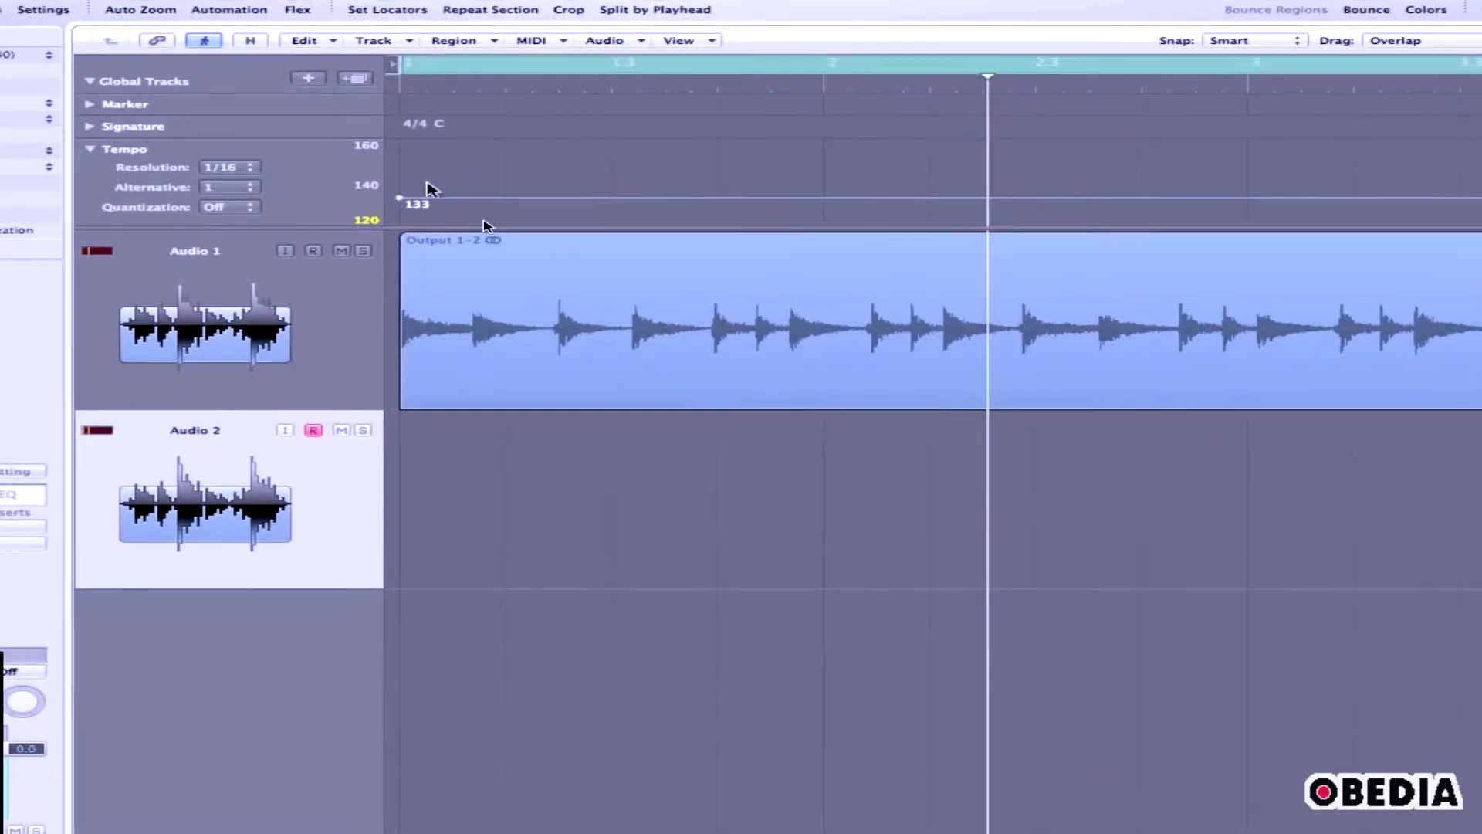
drag(426, 193, 425, 183)
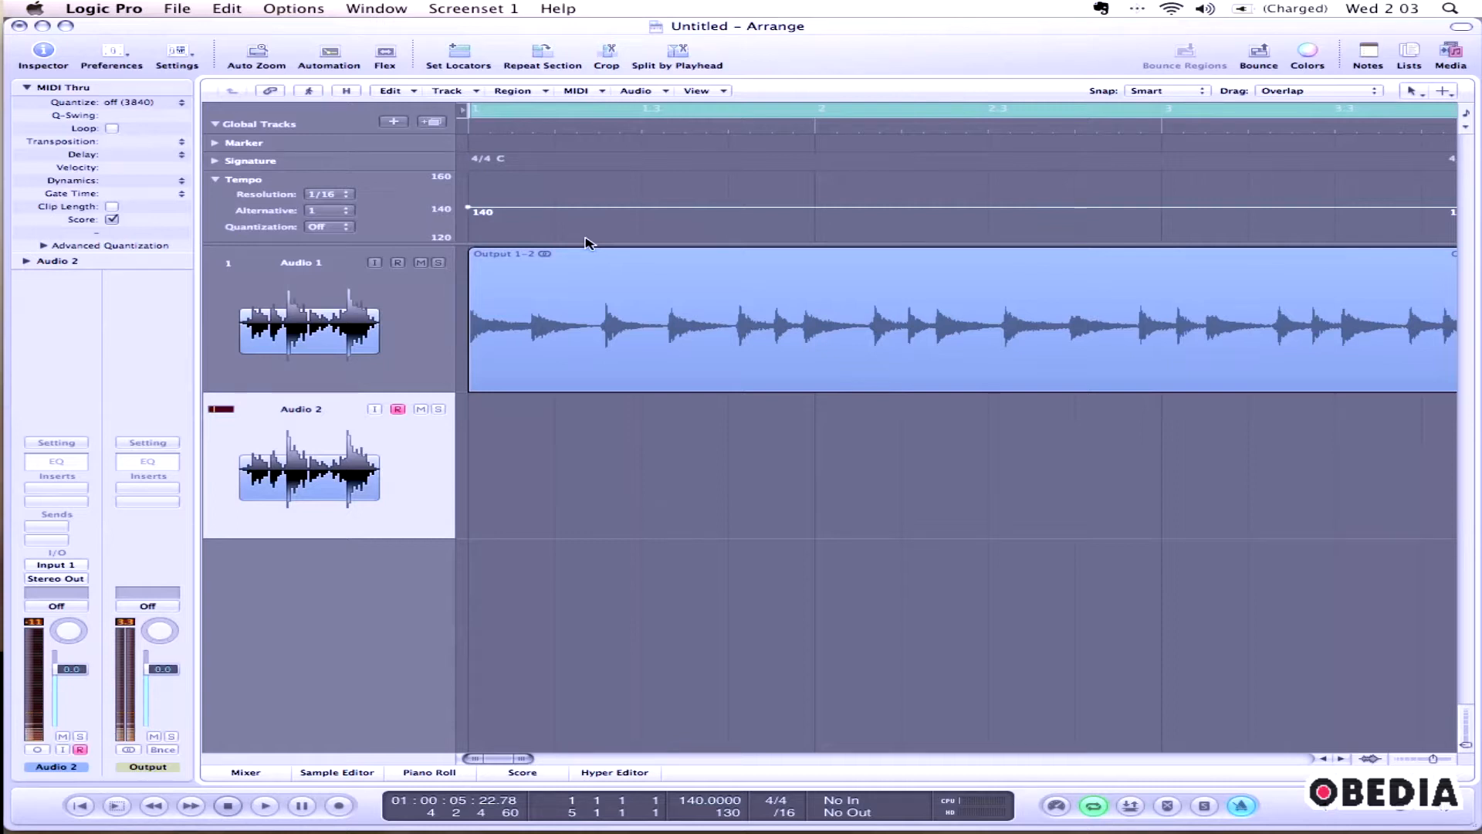
key(super+z)
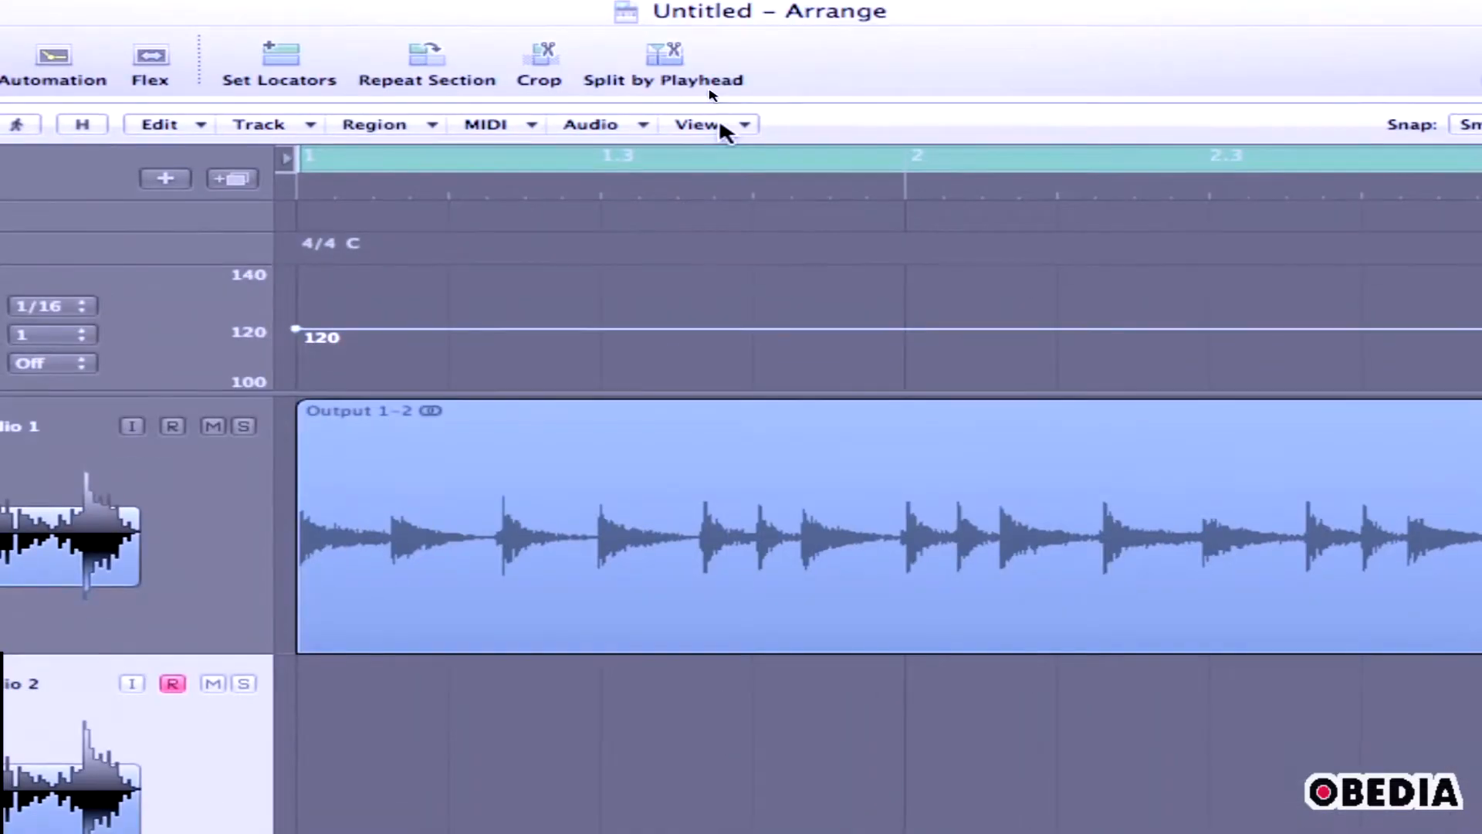
Step: Add the Beat Mapping track to the displayed global tracks and expand it to reveal its controls
click(720, 123)
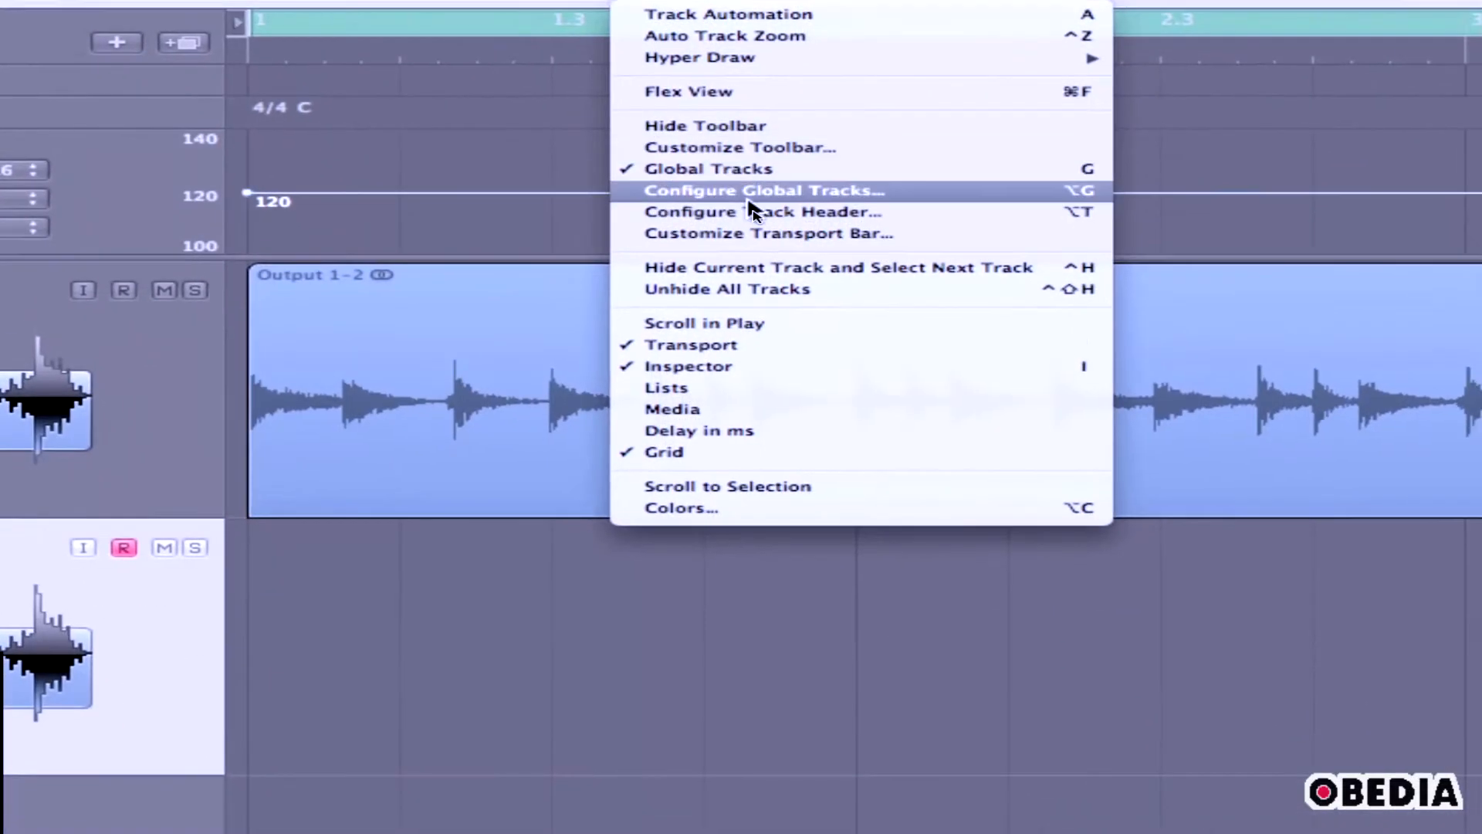
click(748, 195)
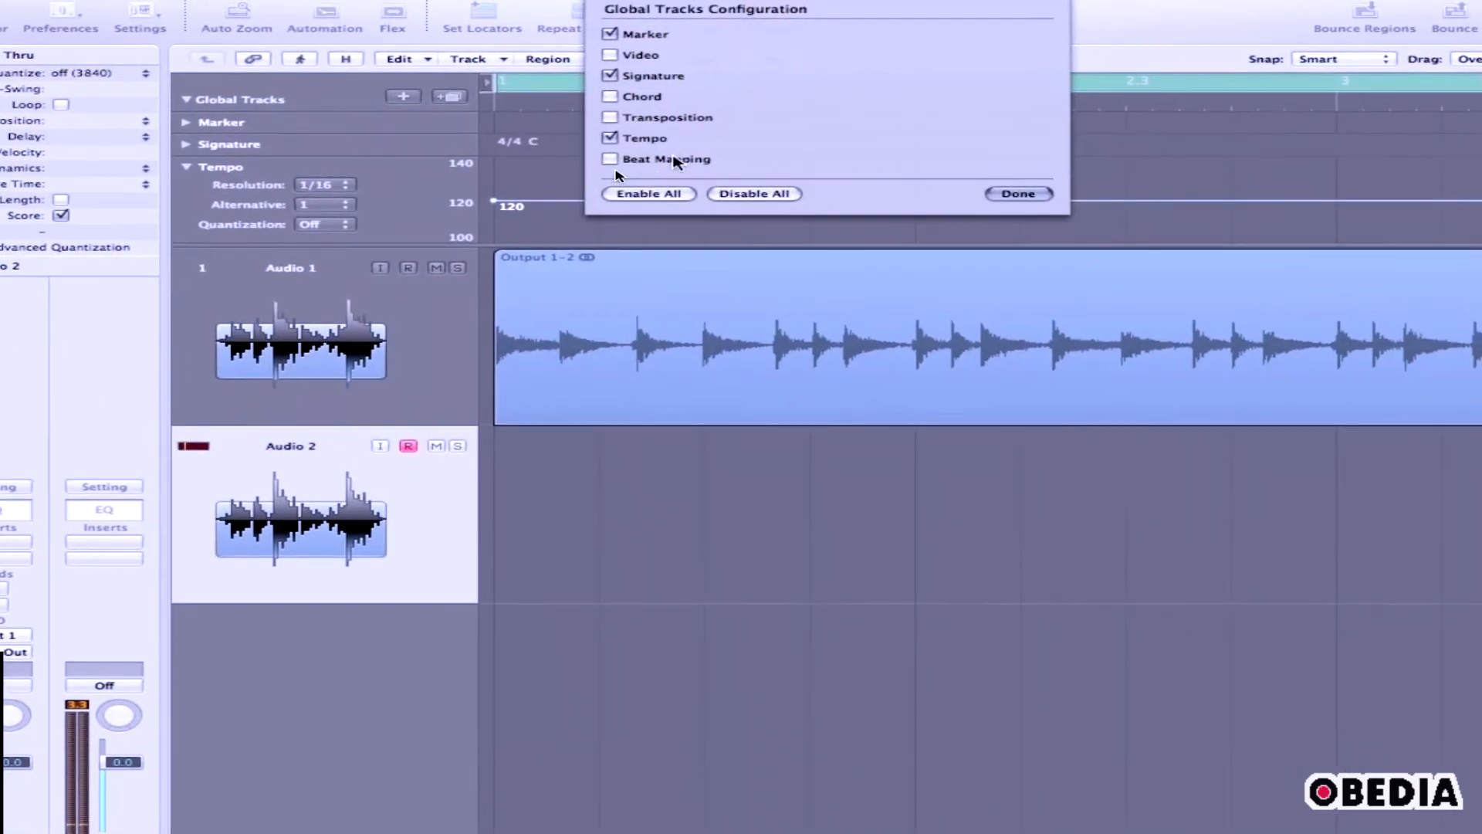
click(674, 161)
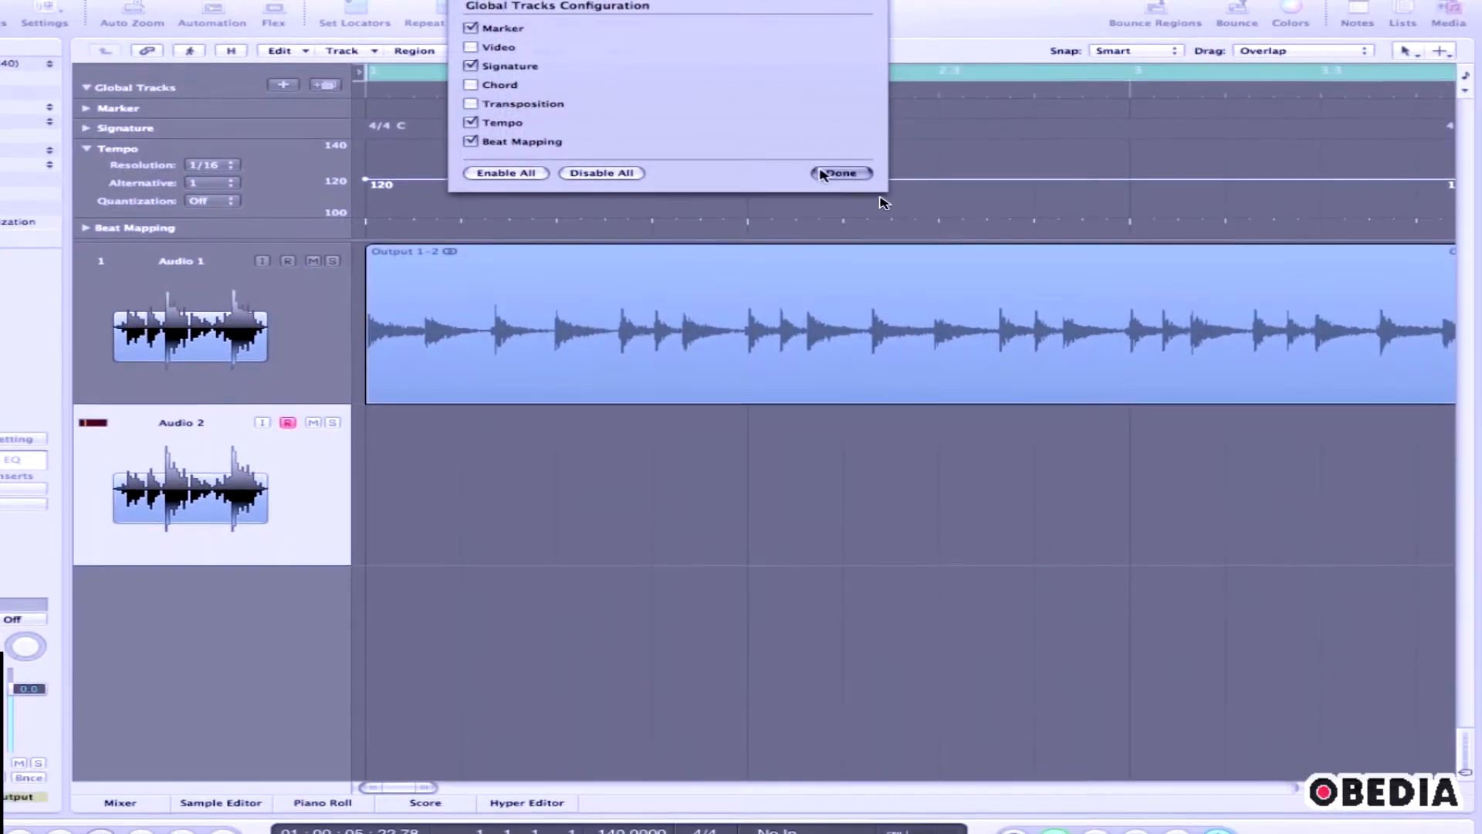
click(925, 206)
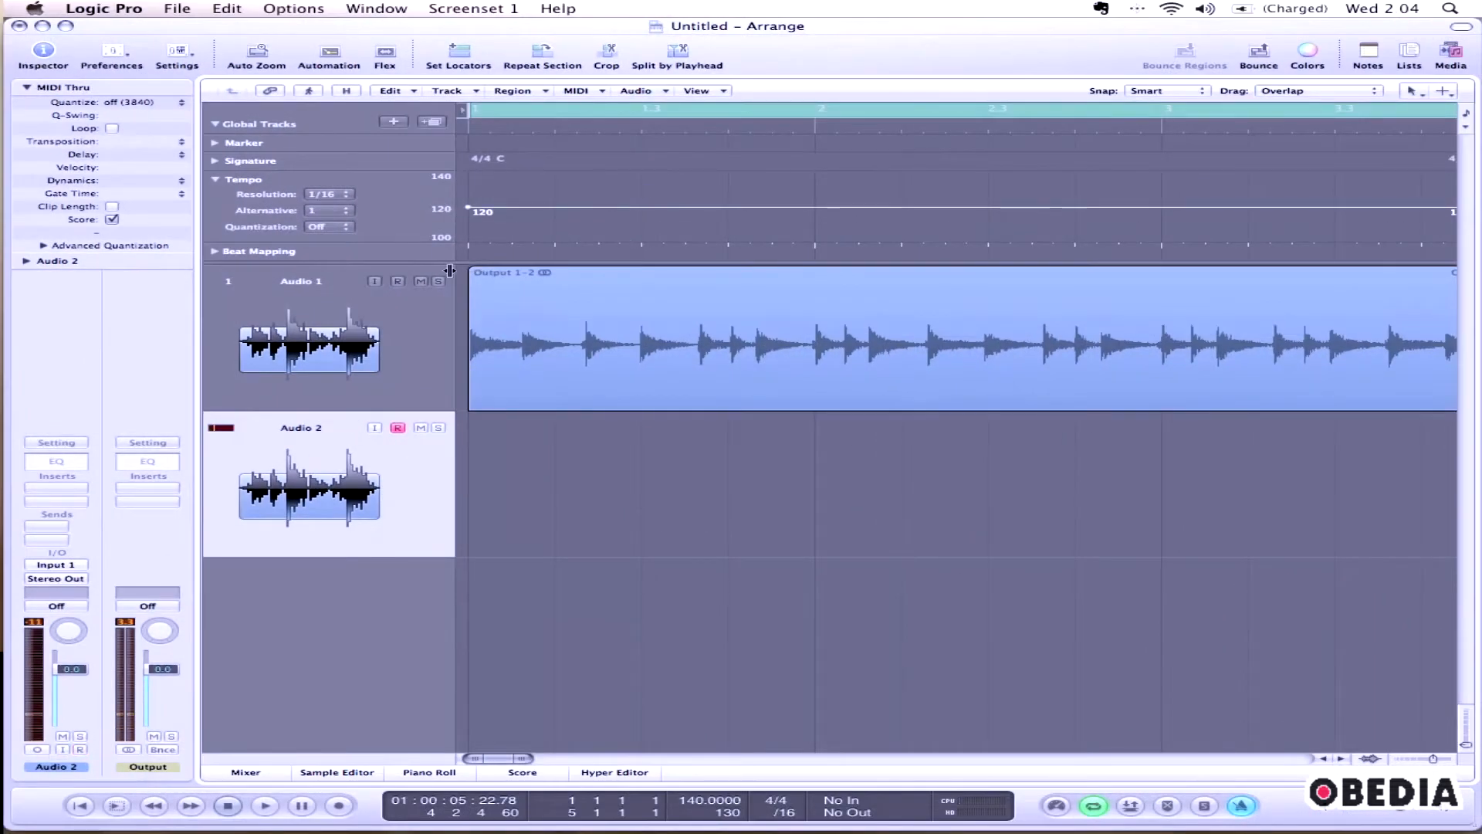
drag(428, 265, 427, 298)
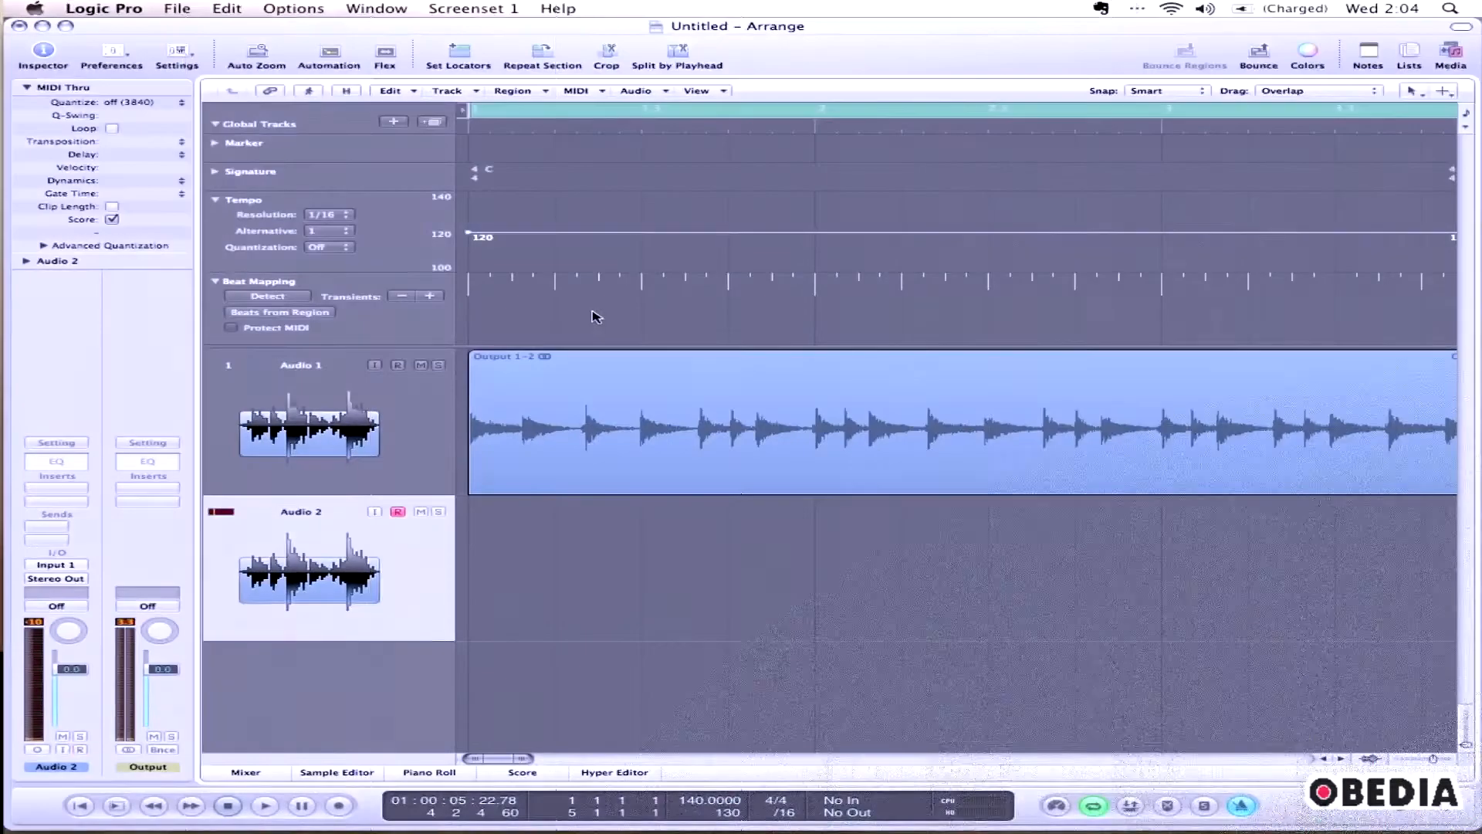
Step: Detect the transients of the Output 1-2 region for beat mapping, overwriting its existing transients
click(500, 421)
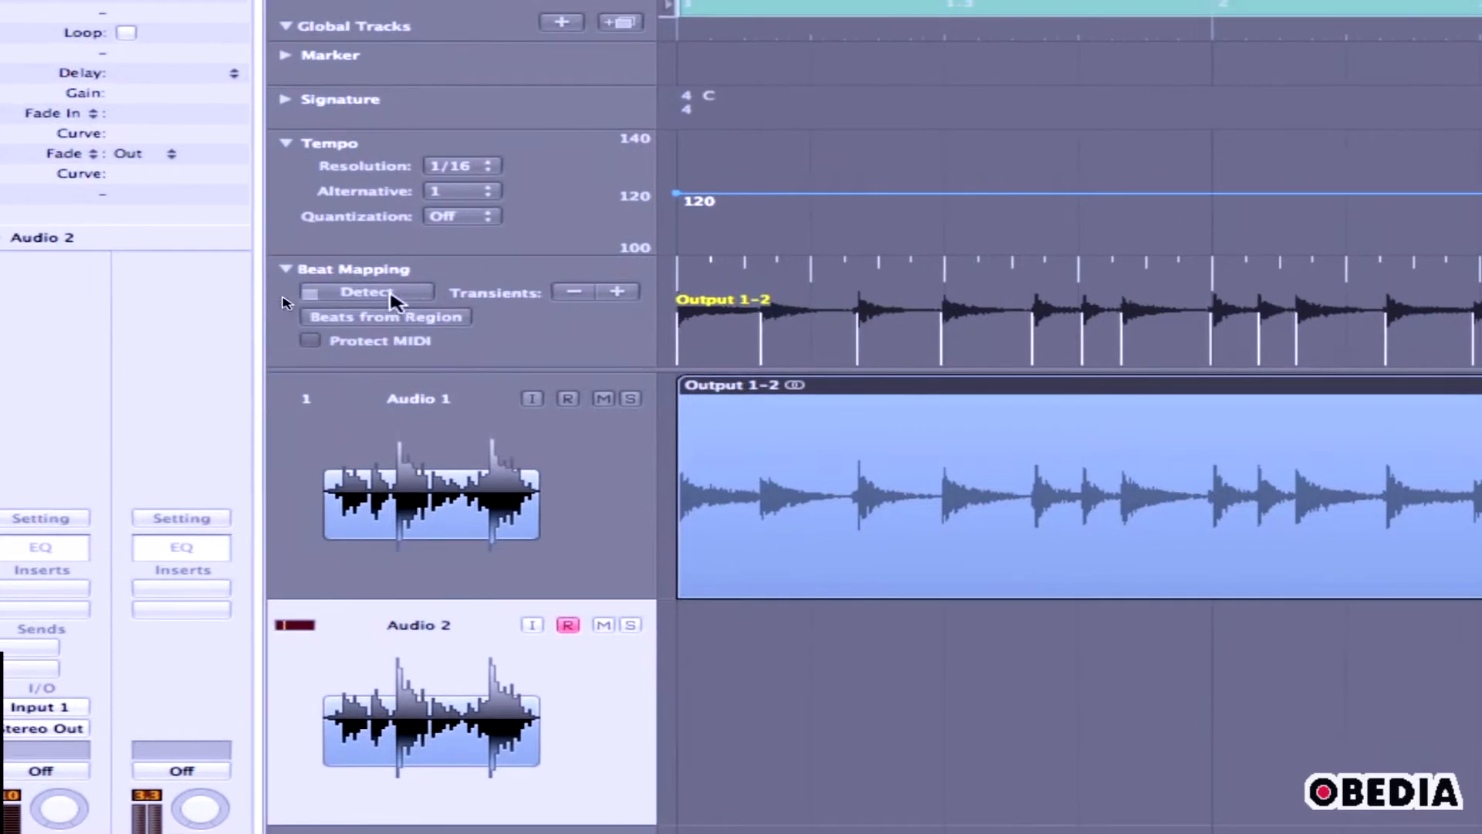
click(131, 305)
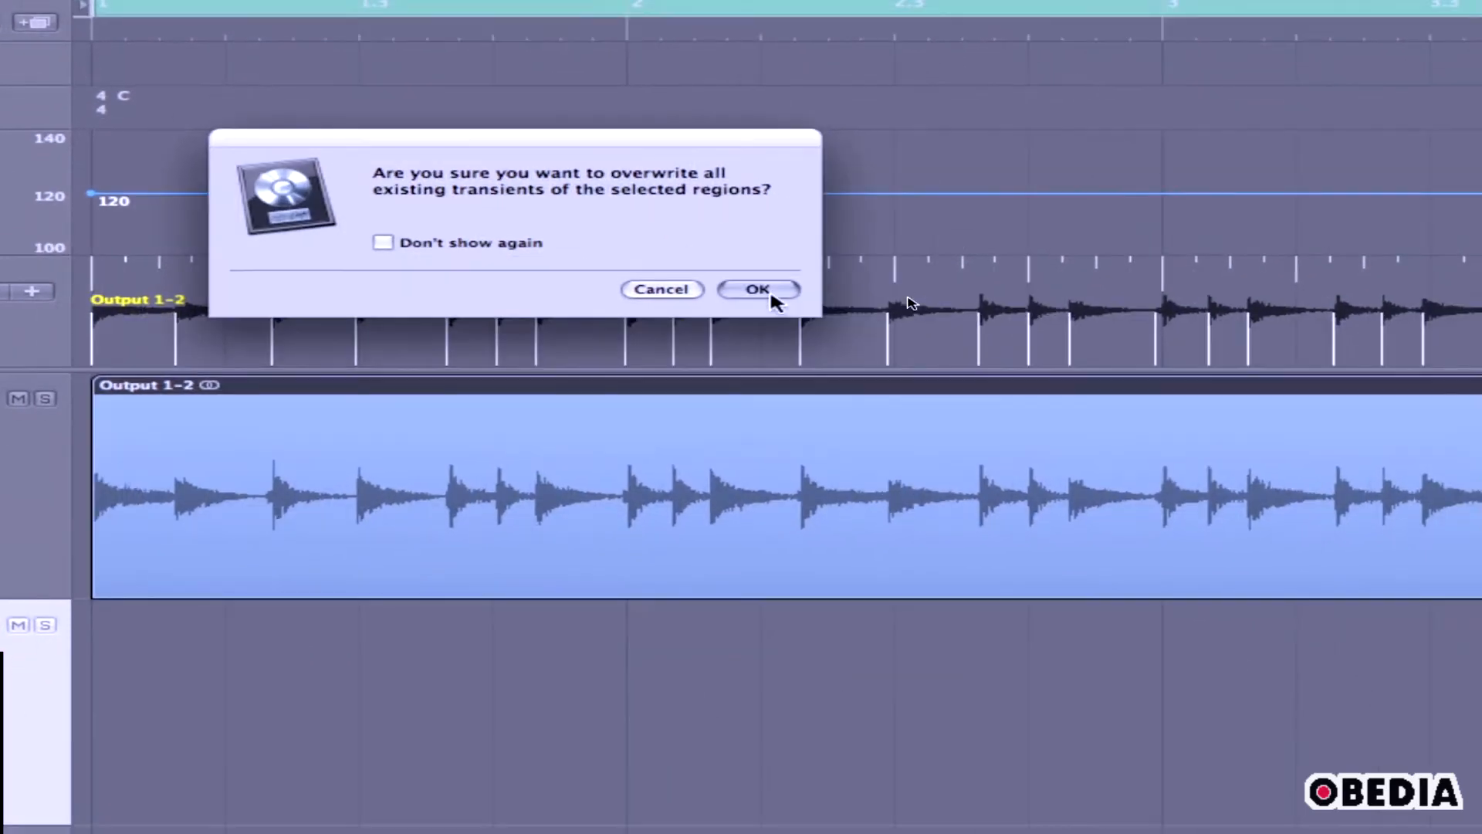
click(840, 348)
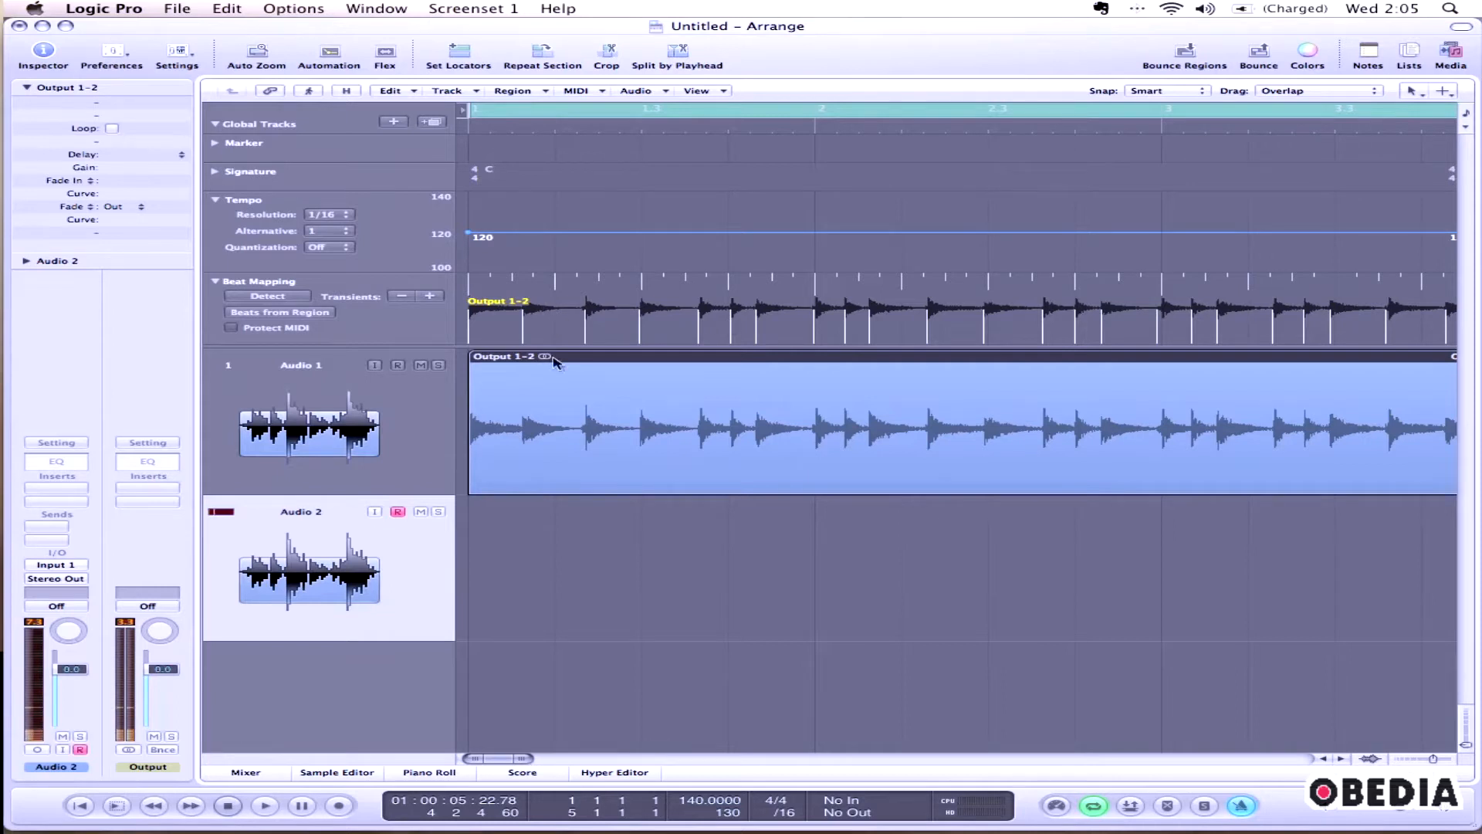
Step: Play the Output 1-2 region to hear how its beats line up with the detected transients
key(space)
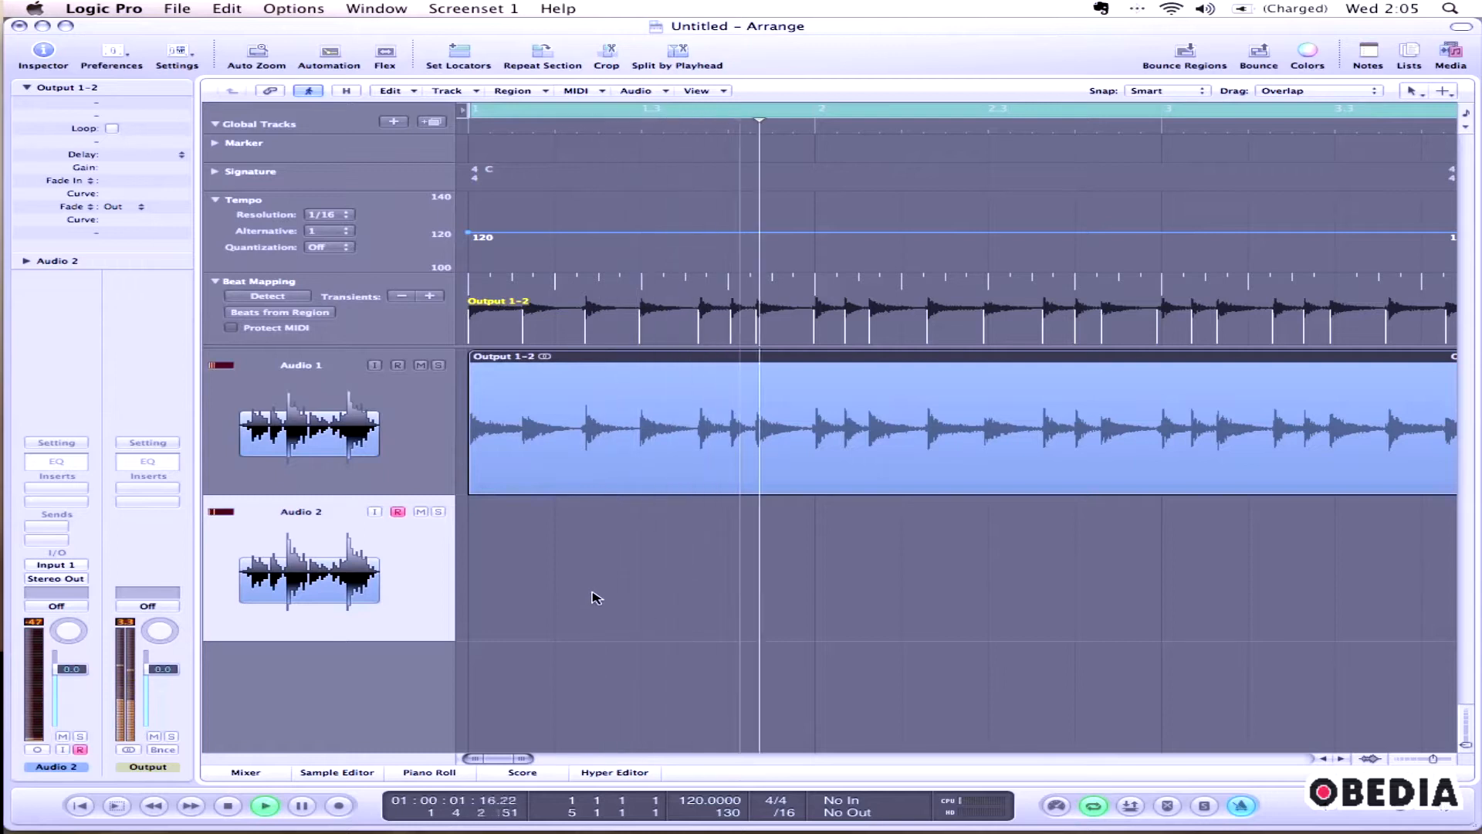
key(space)
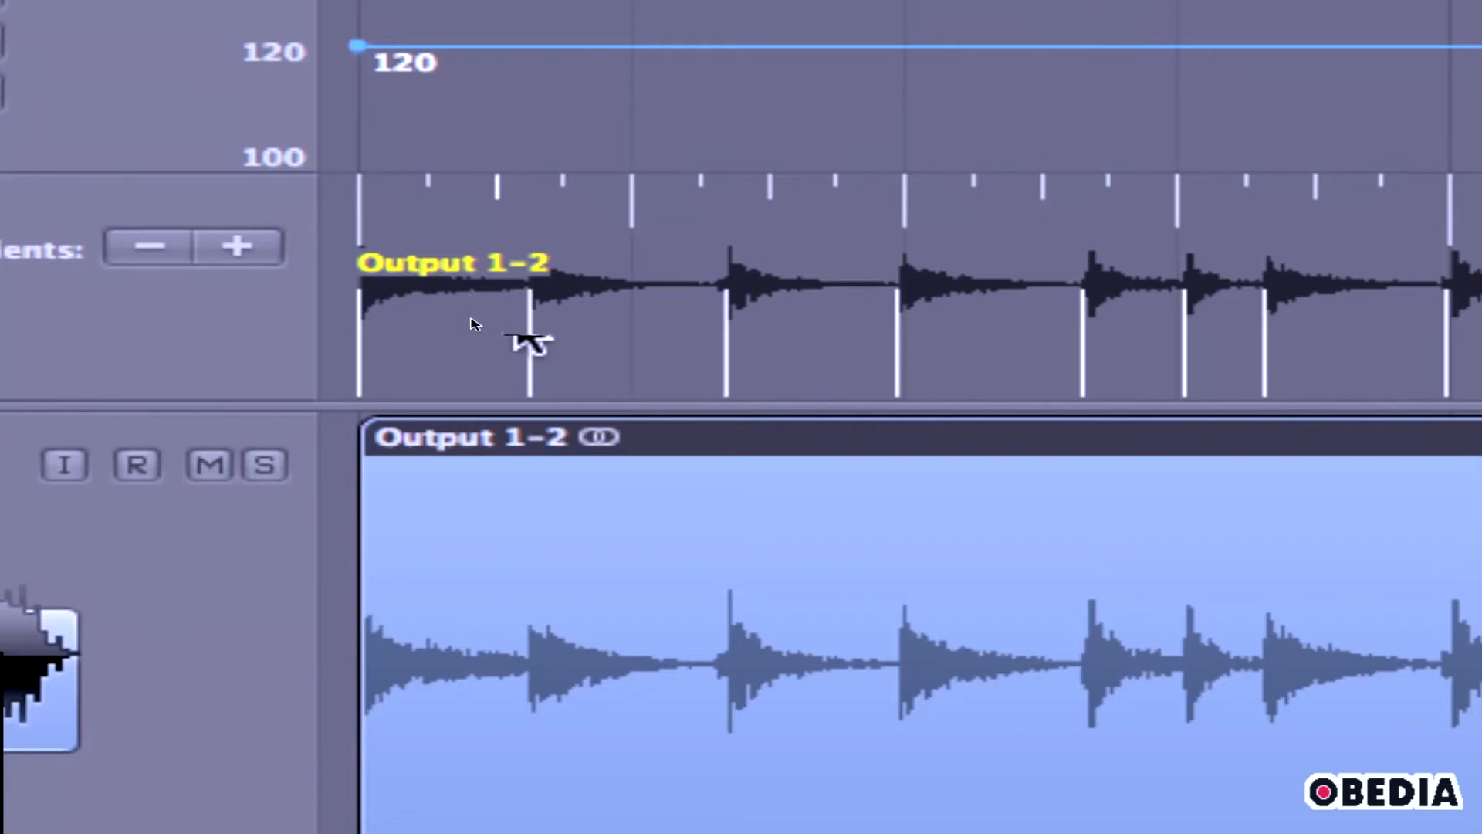
scroll(371, 467, down, 3)
scroll(371, 467, up, 3)
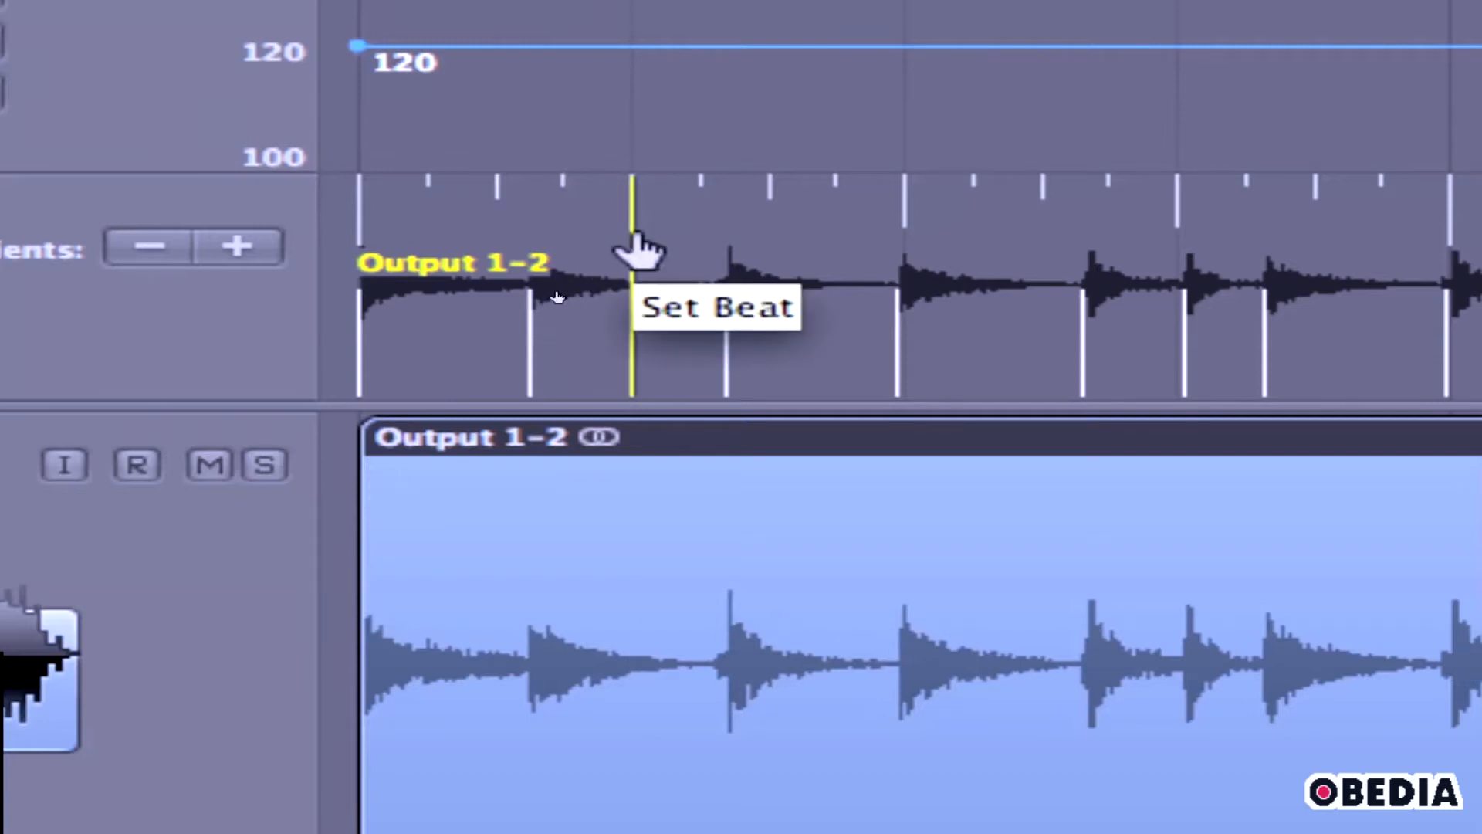
Step: Map beats 2, 3 and 4 of bar 1 to the second, third and fourth transients in the Beat Mapping track
drag(637, 249, 519, 295)
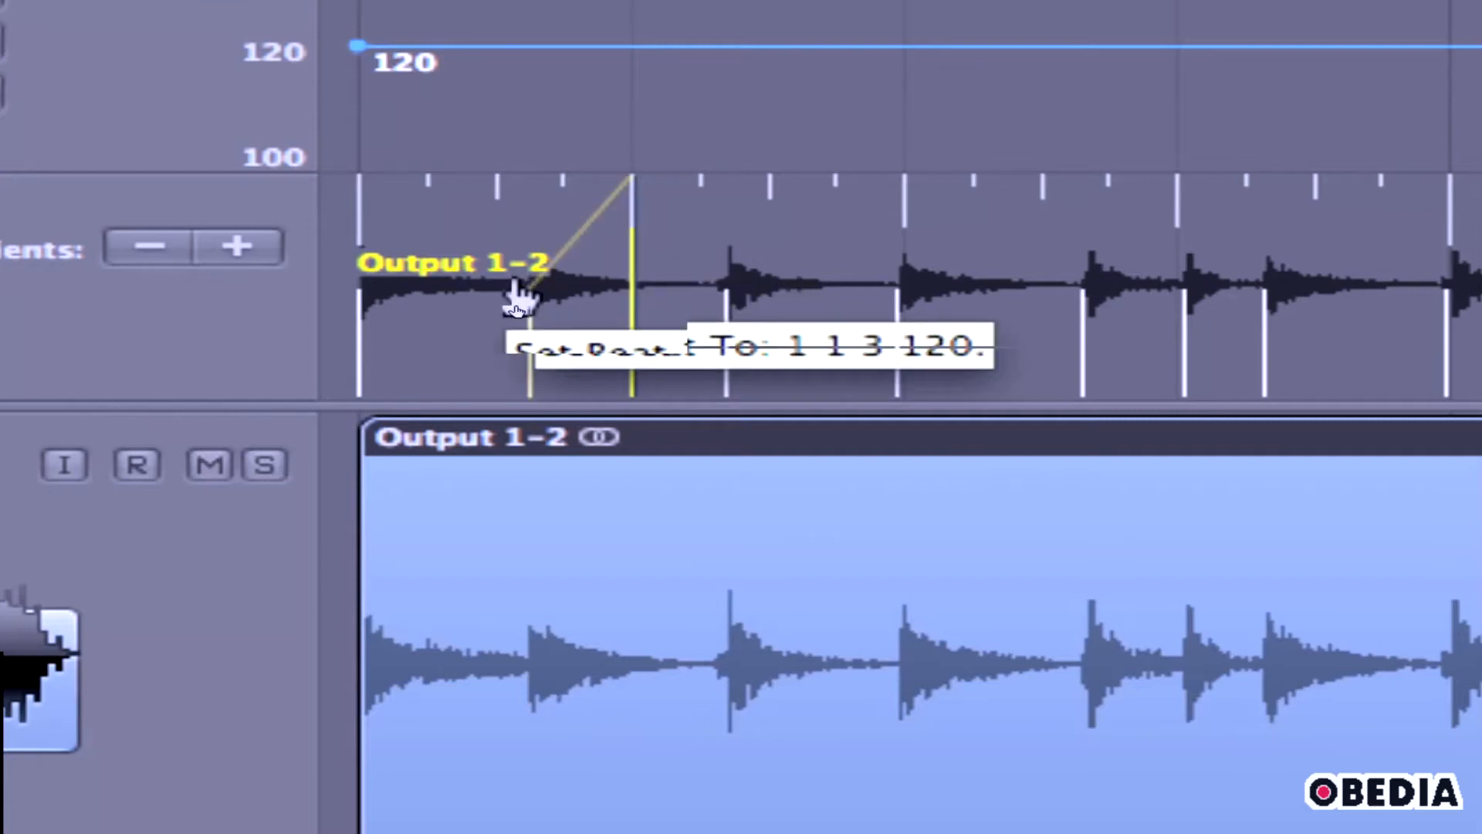
drag(517, 297, 509, 294)
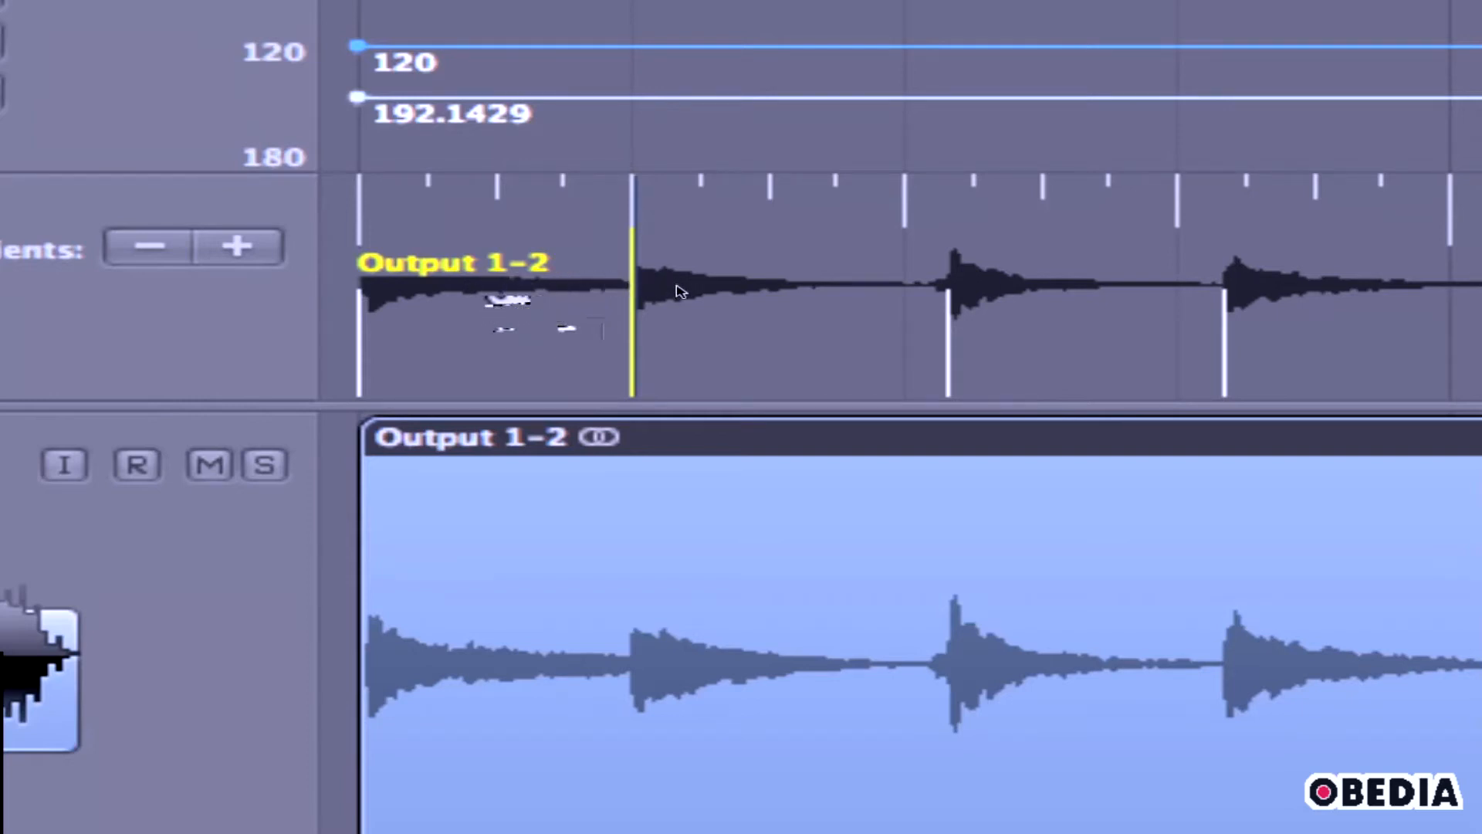
scroll(907, 266, right, 3)
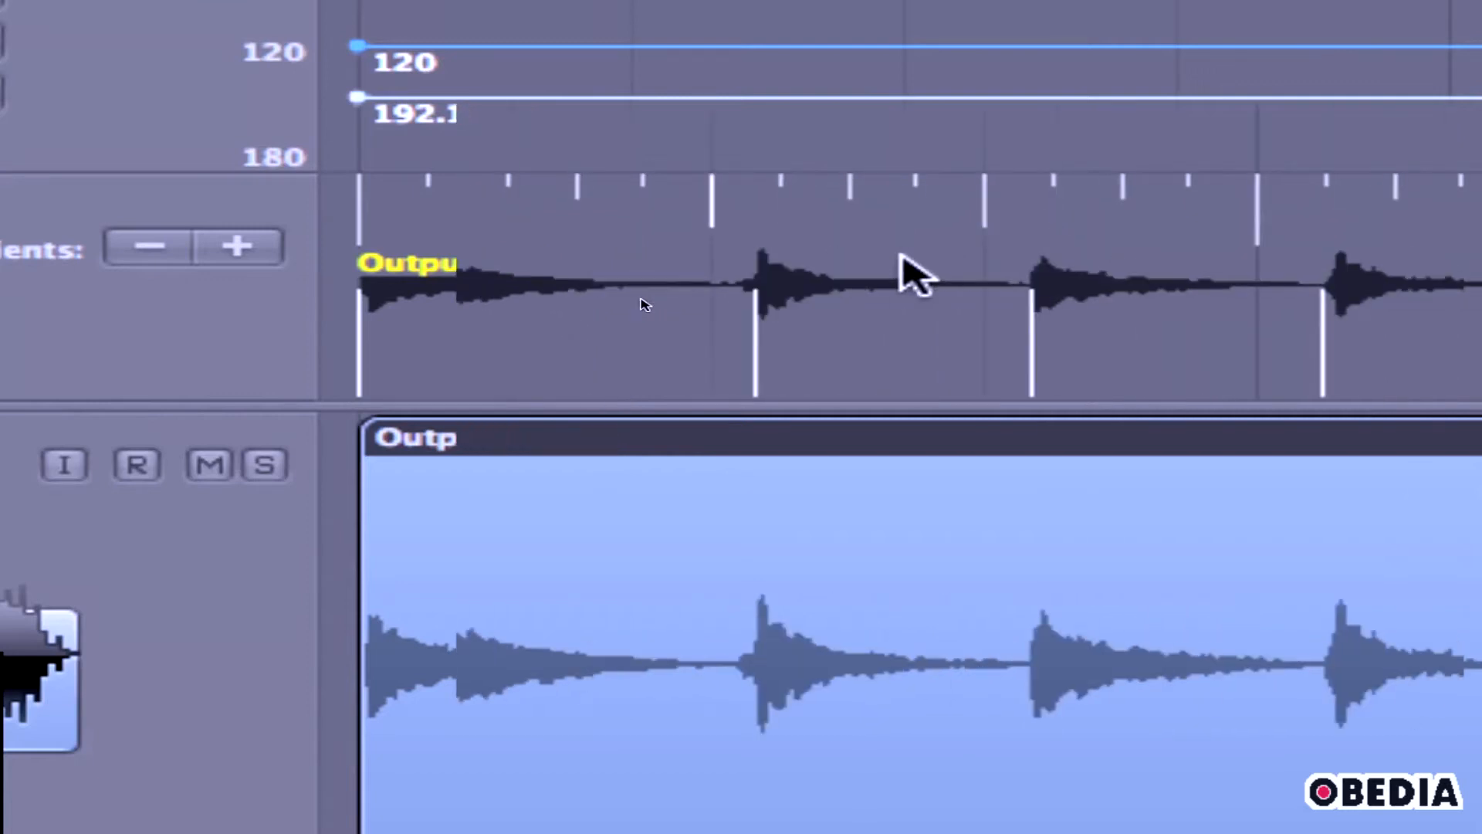
scroll(641, 299, right, 1)
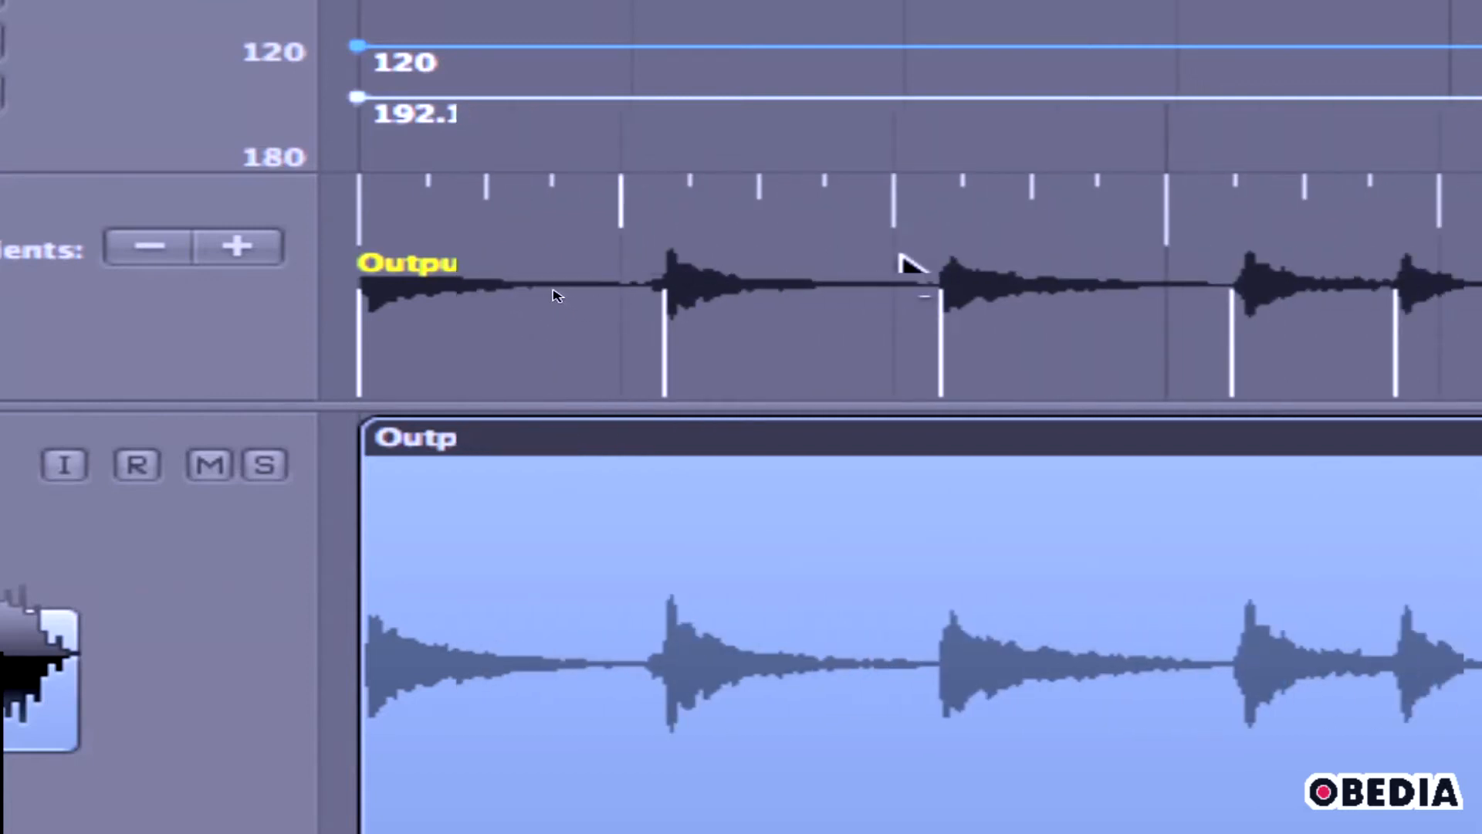
drag(624, 263, 665, 300)
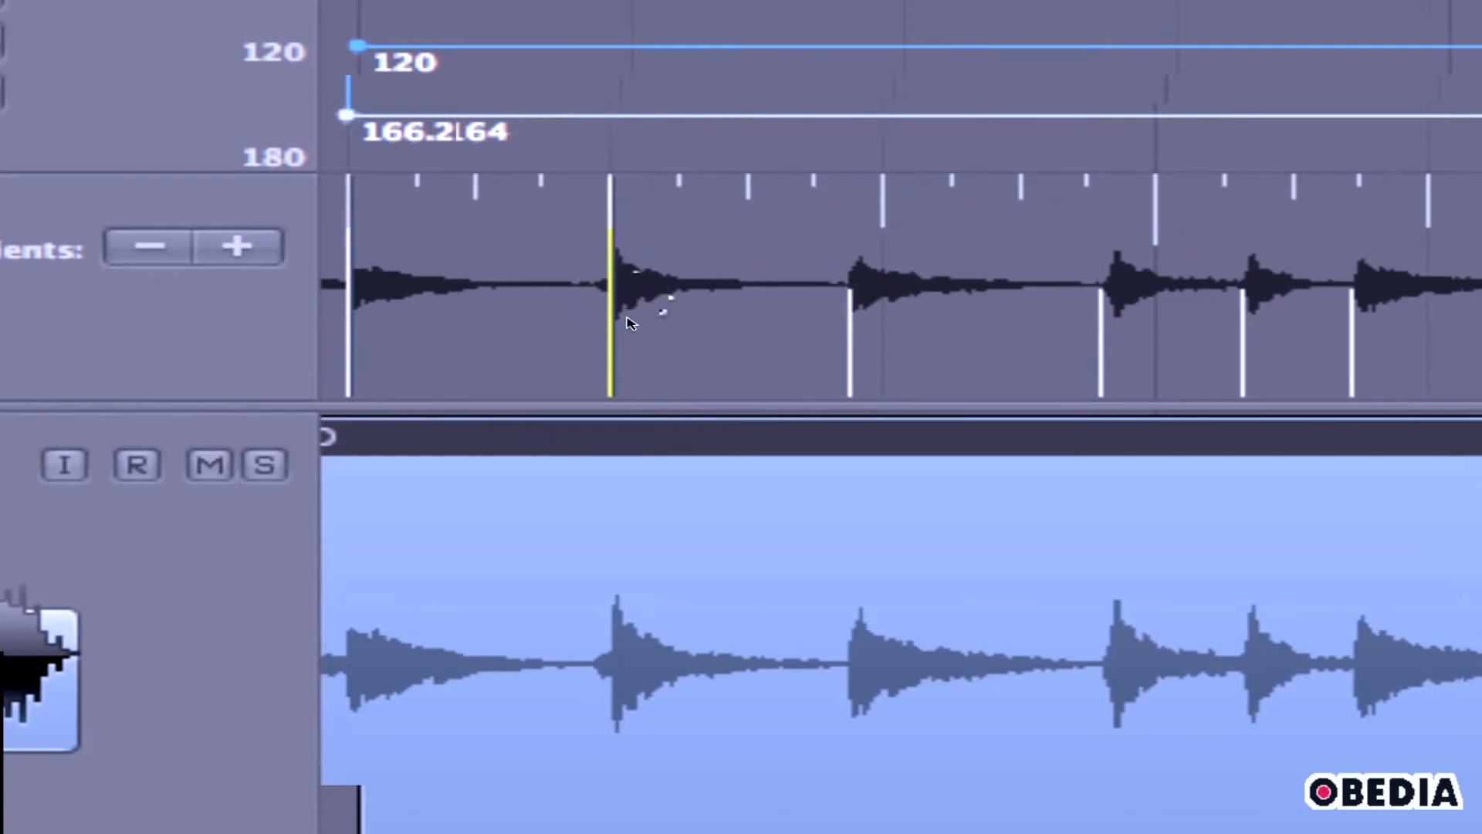
drag(884, 258, 887, 314)
Step: Map the four beats of bar 2, plus the eighth notes after beats 1 and 3, to their matching transients
scroll(913, 306, right, 5)
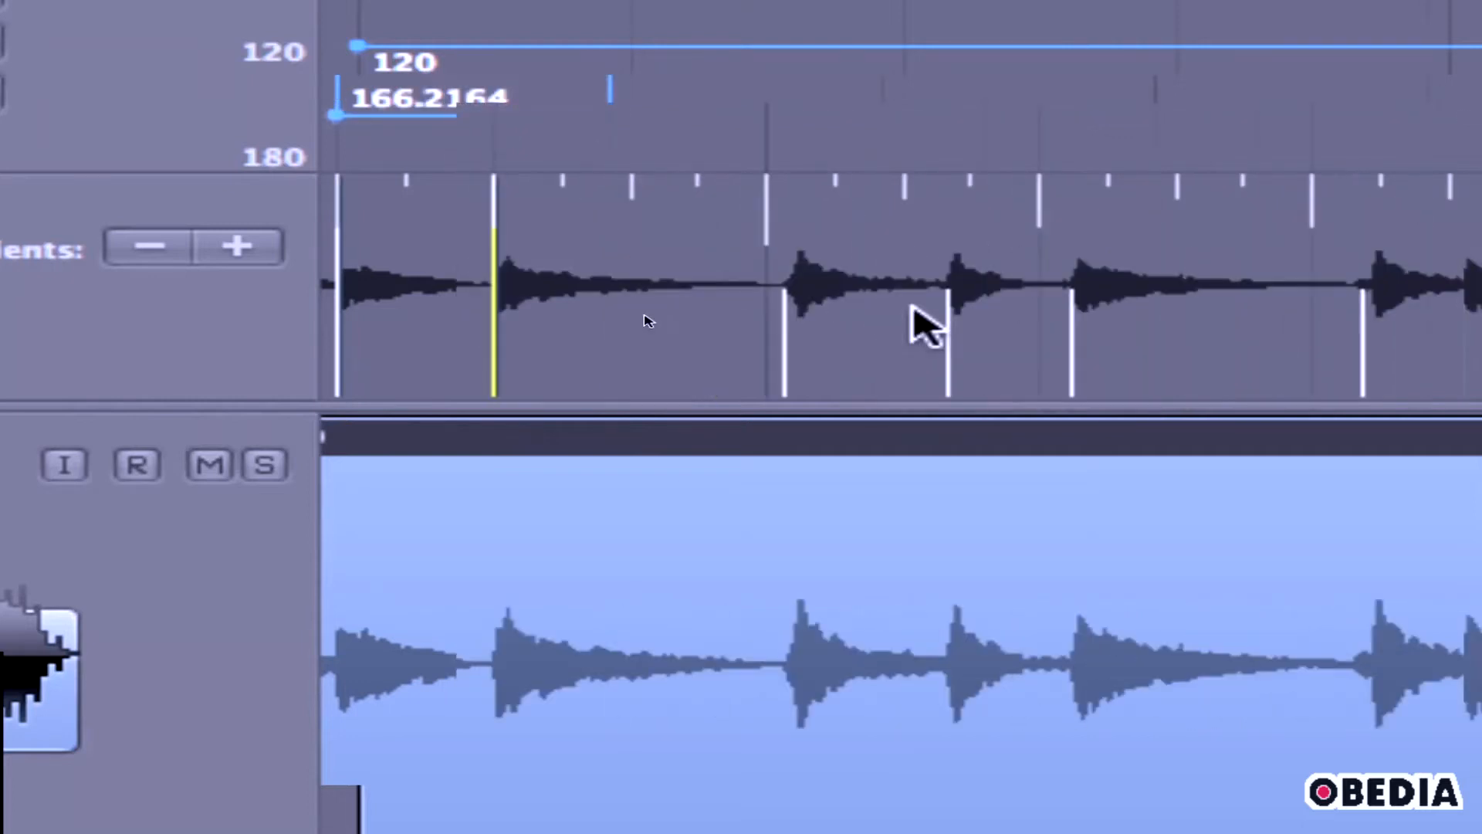
drag(767, 272, 784, 291)
drag(914, 265, 933, 291)
drag(1039, 288, 1014, 300)
scroll(1039, 294, right, 10)
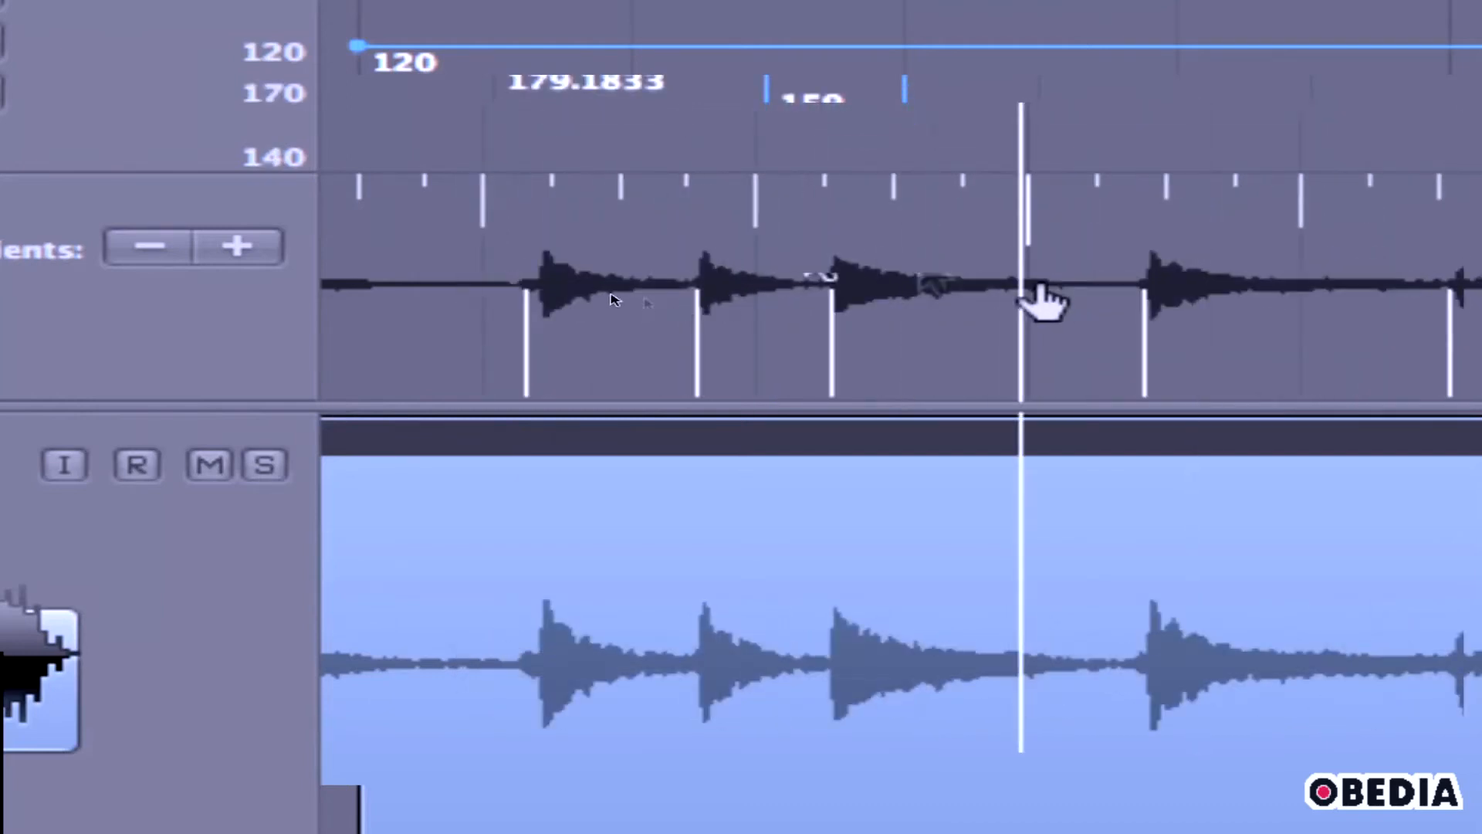
drag(494, 256, 529, 296)
scroll(589, 278, left, 10)
scroll(589, 278, right, 10)
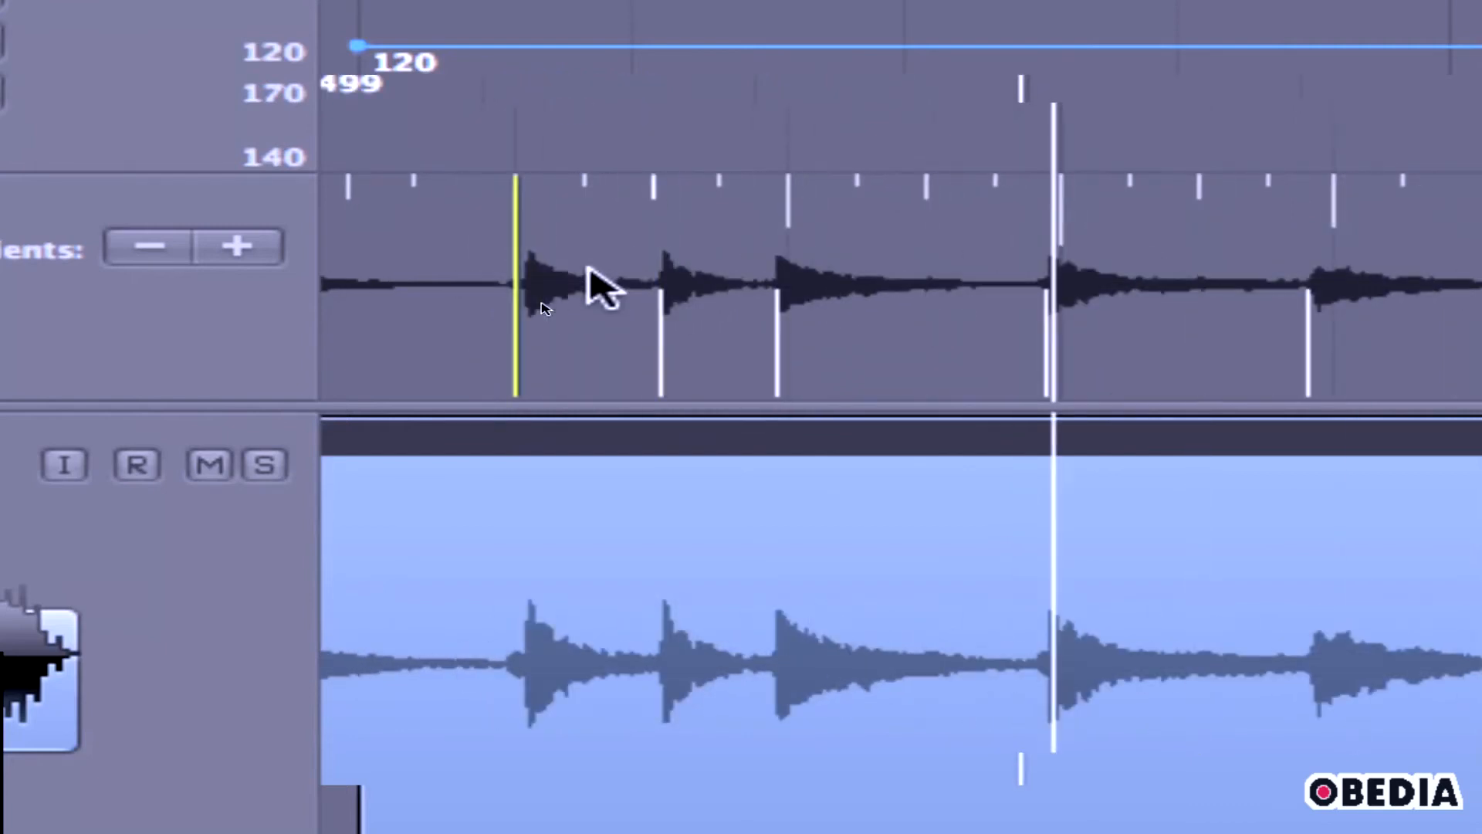
drag(566, 287, 788, 306)
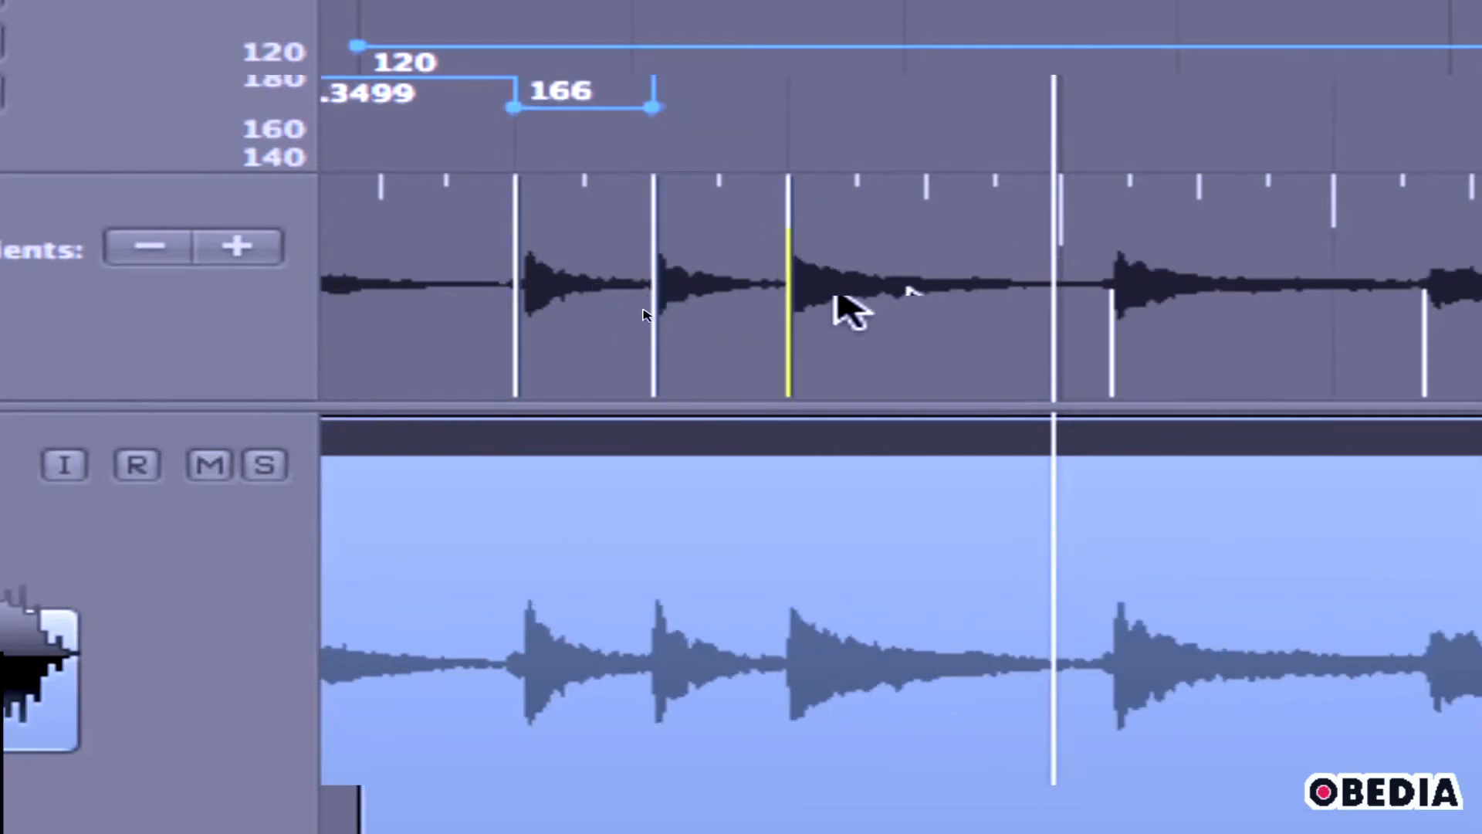
Step: Map the four beats of bar 3, plus the eighth note after beat 3, to their matching transients
drag(1088, 292, 1109, 304)
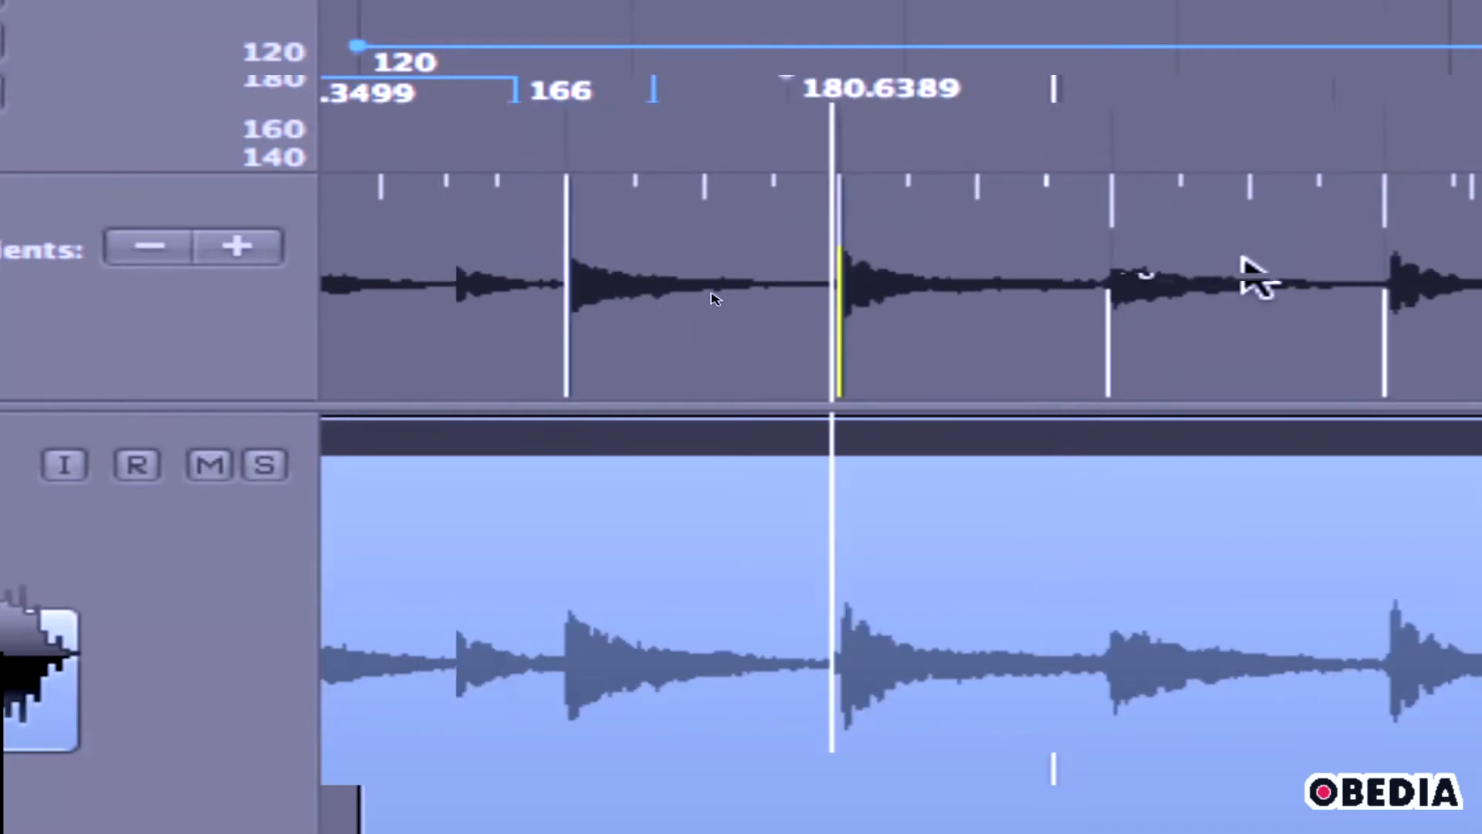
drag(1112, 249, 1108, 305)
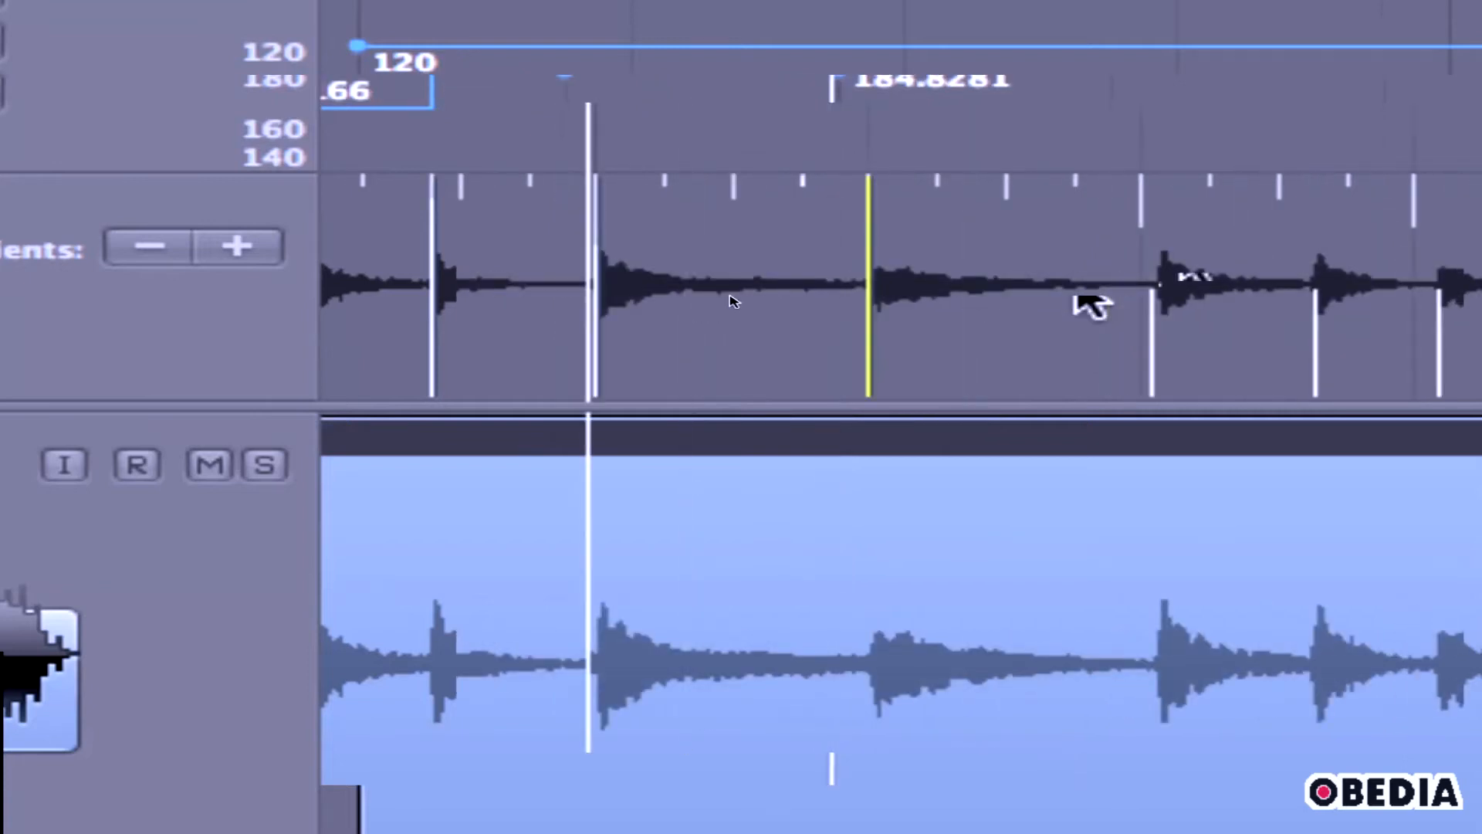
click(1144, 278)
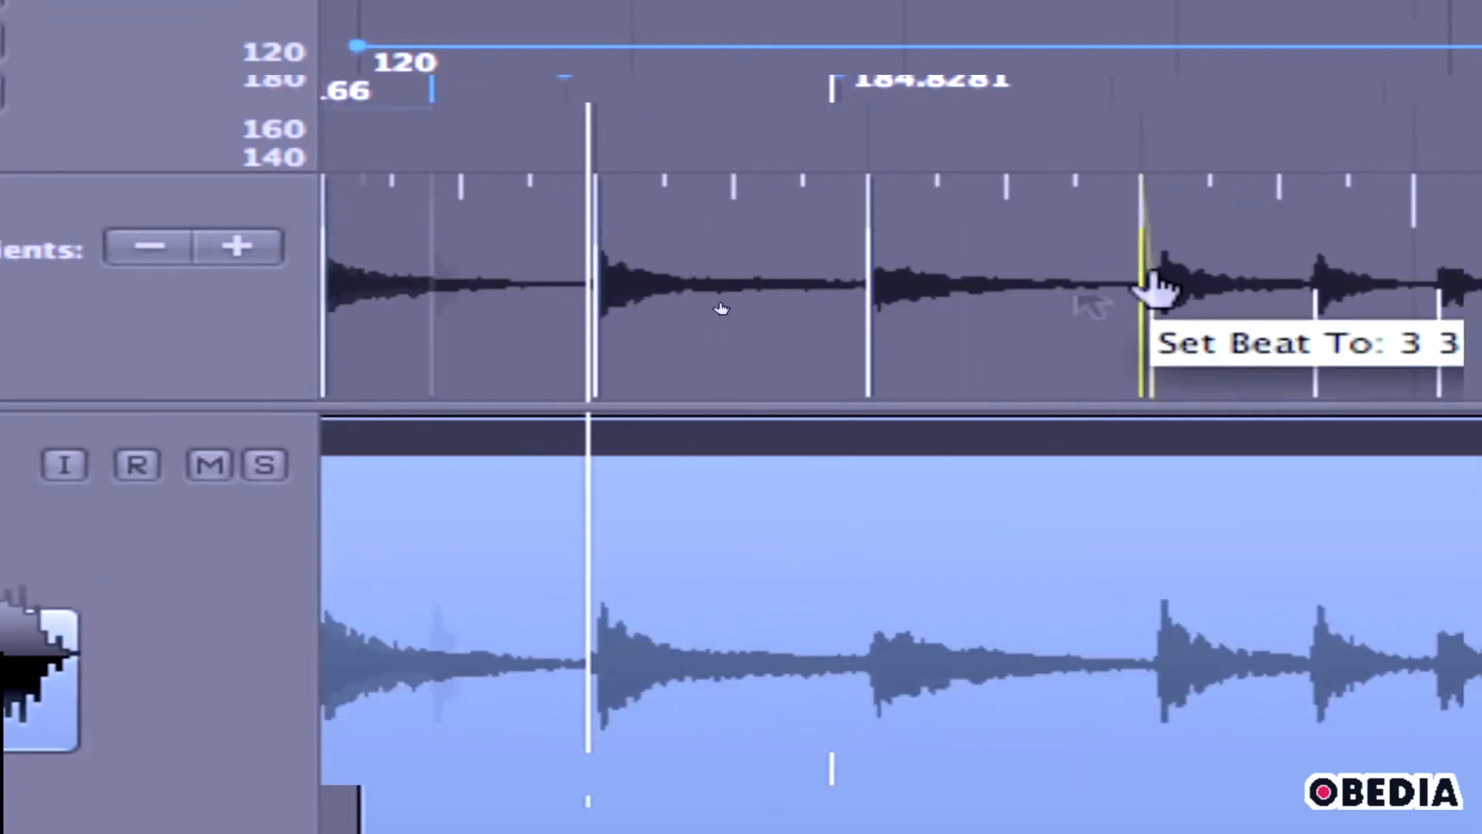
drag(1155, 289, 1151, 304)
drag(1134, 240, 1149, 298)
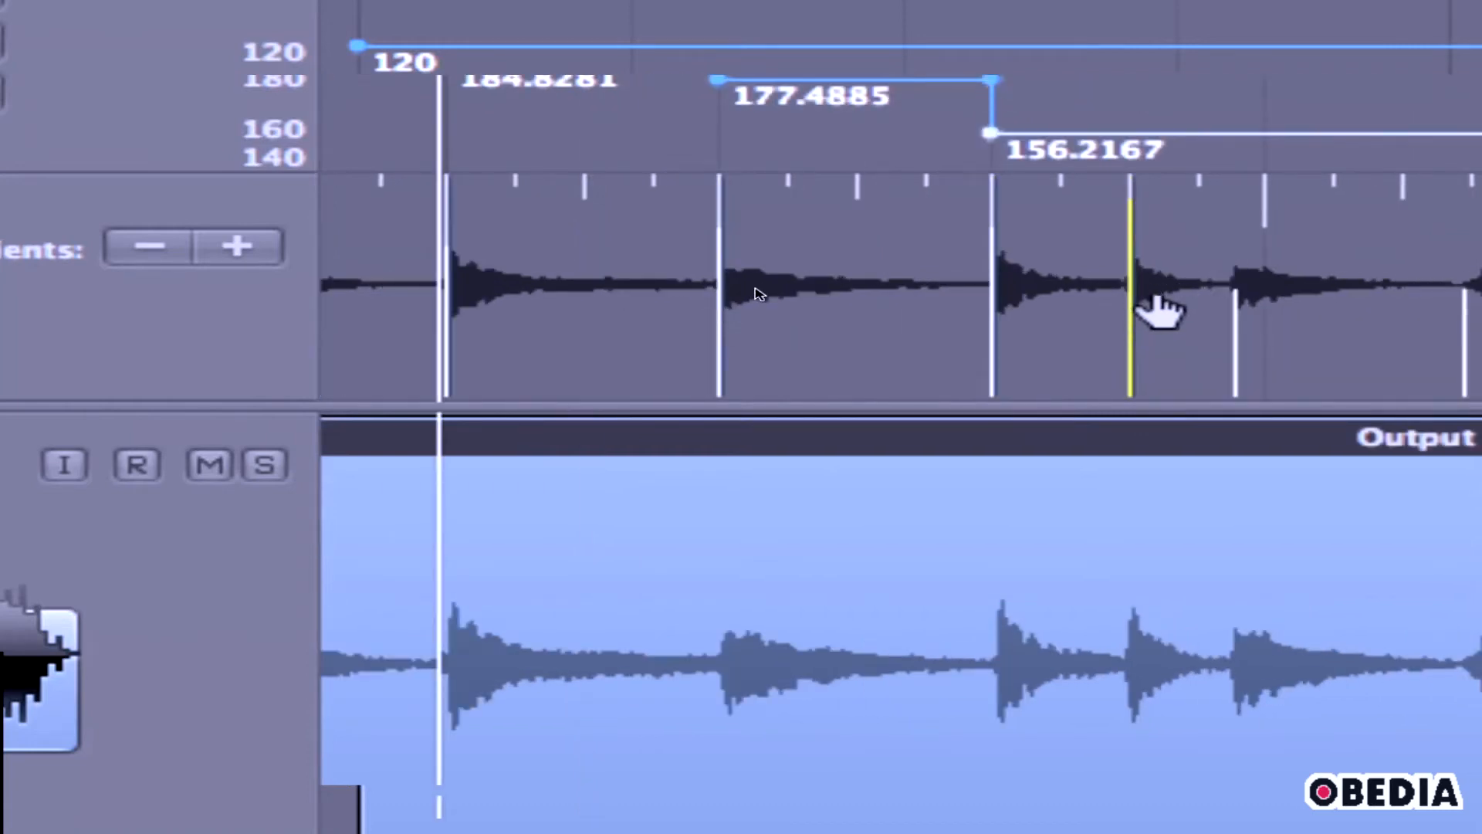
drag(1247, 303, 1231, 304)
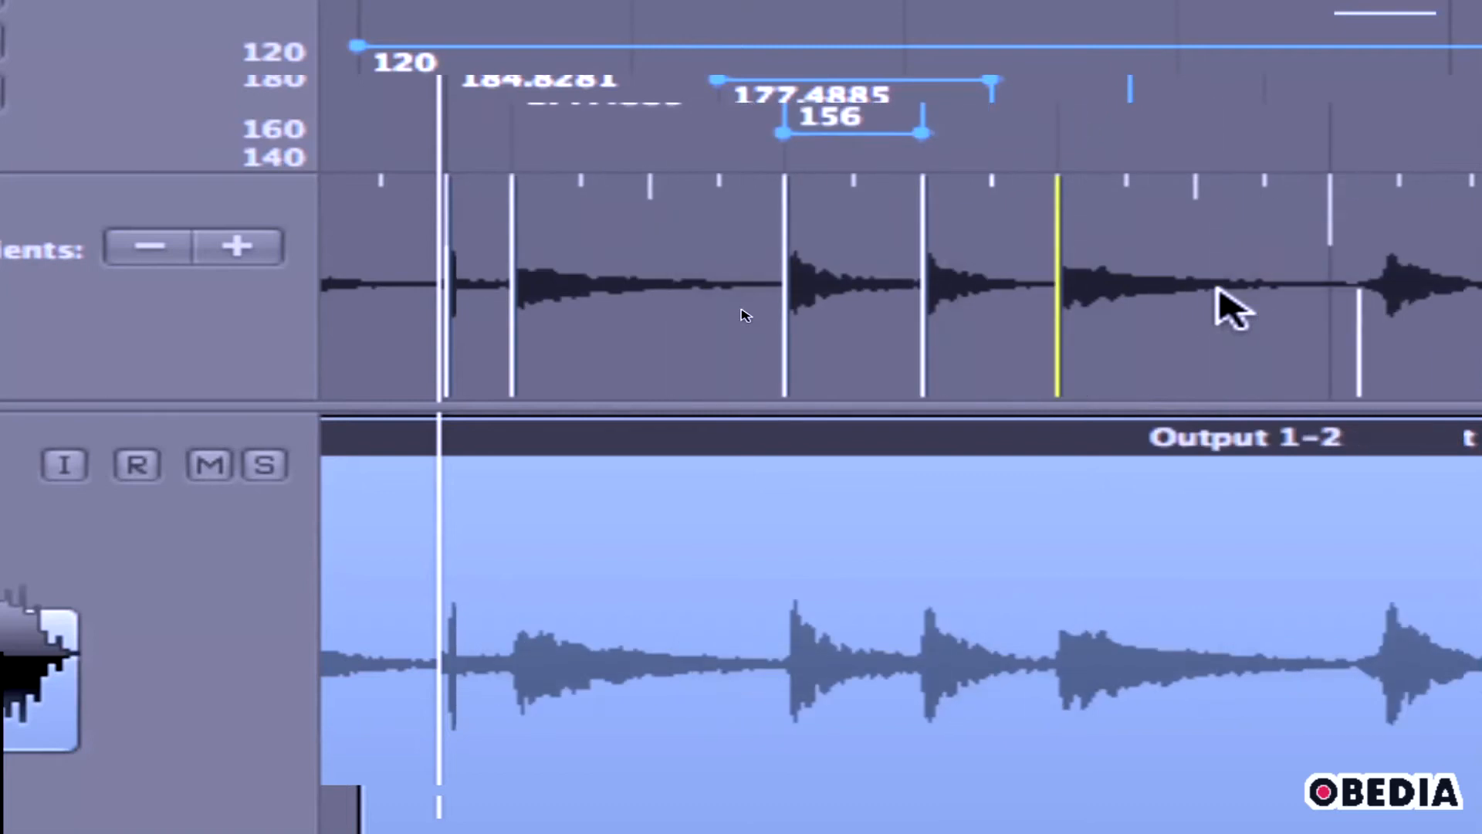
Step: Map the four beats of bar 4, the eighth notes after beats 1 and 3, and bar 5's downbeat to their matching transients
mouse_move(1235, 294)
mouse_down()
mouse_move(1244, 304)
mouse_move(1208, 294)
mouse_move(1277, 298)
mouse_move(1125, 281)
mouse_move(1267, 304)
mouse_up()
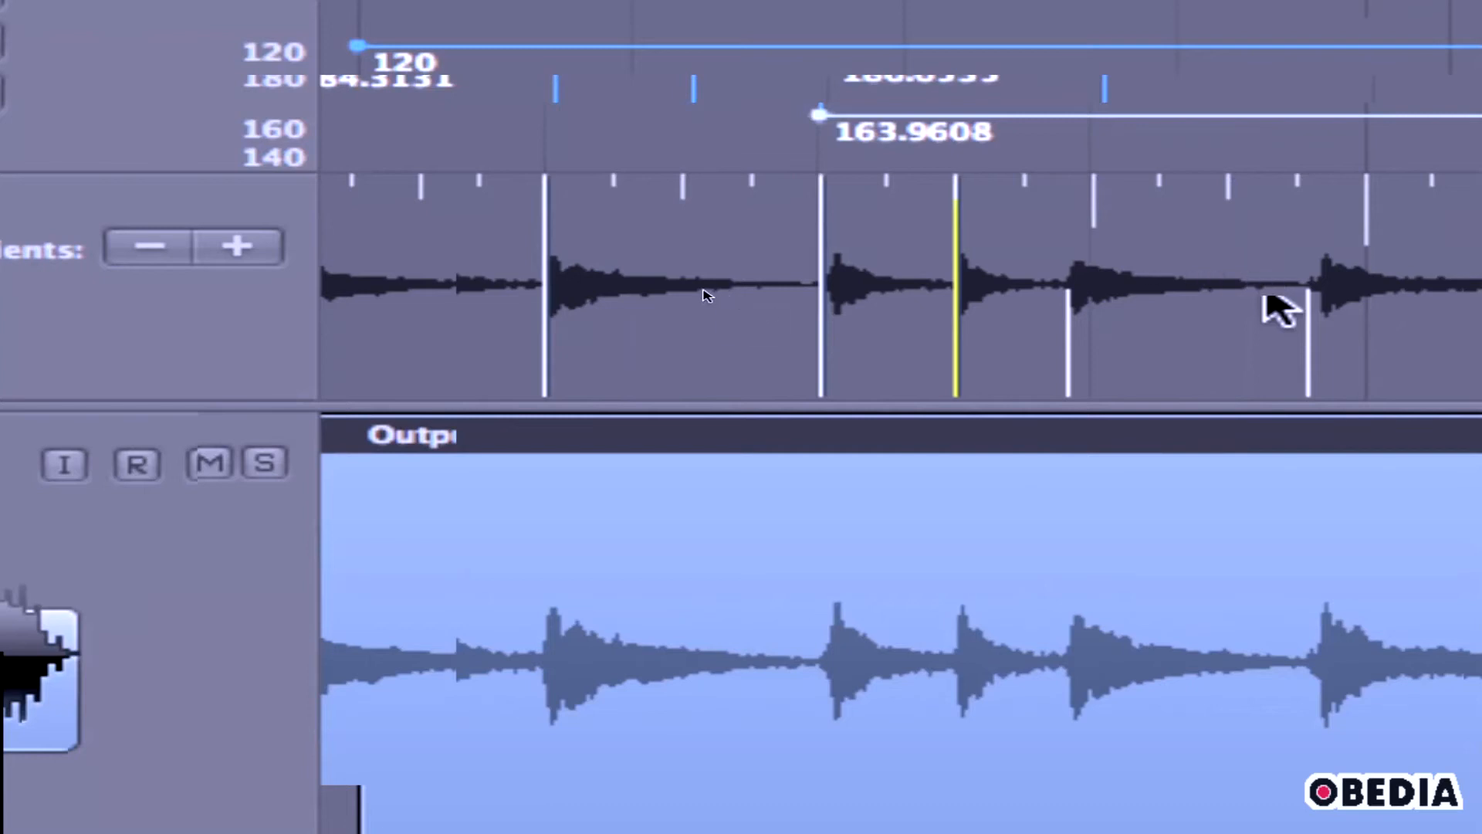
mouse_move(1264, 294)
mouse_down()
mouse_move(1075, 288)
mouse_move(1079, 313)
mouse_up()
drag(1368, 277, 1383, 291)
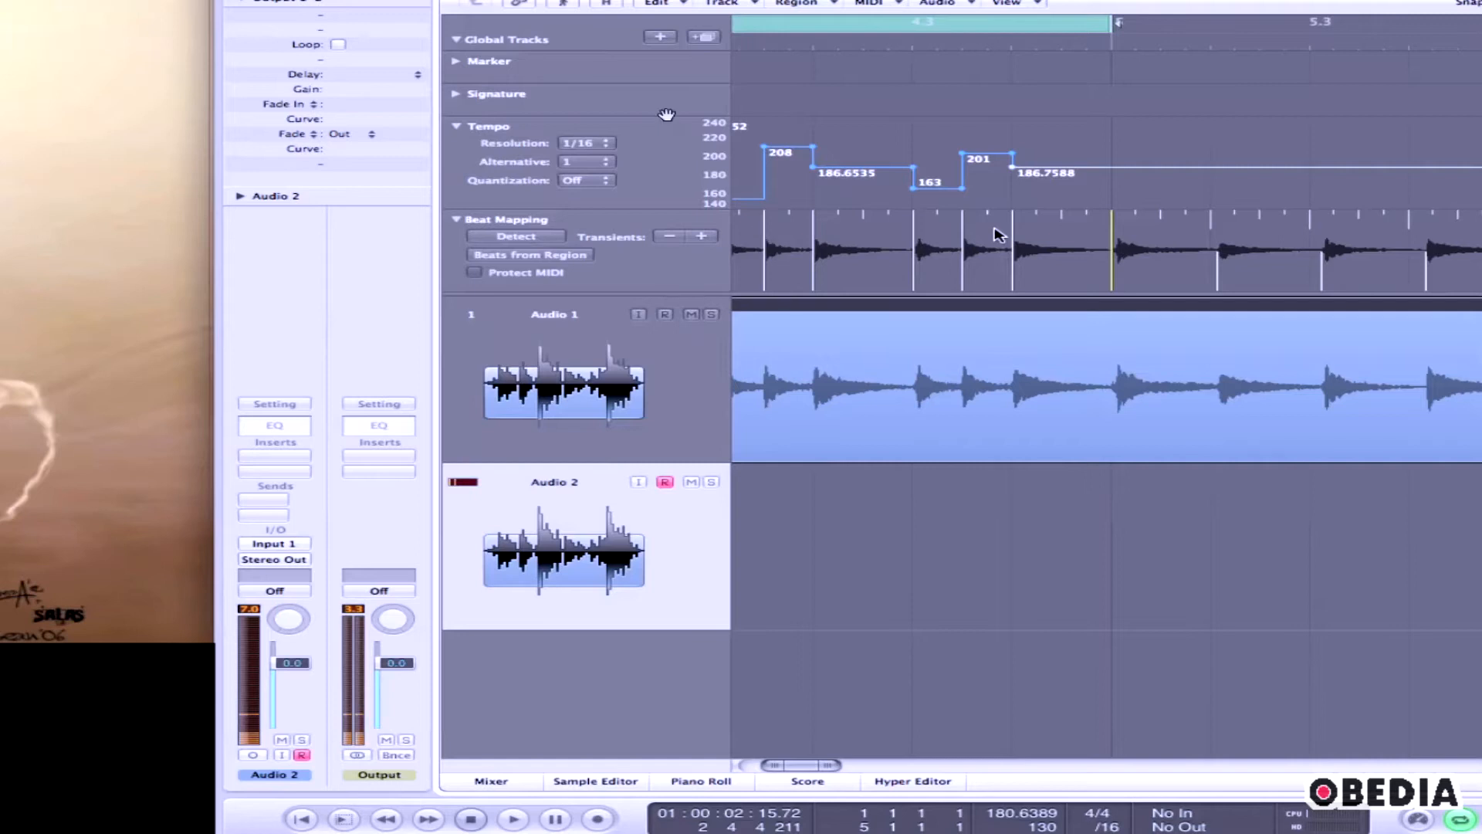
Step: Examine the tempo changes and mapped beats across bars 1 to 5 in the Tempo and Beat Mapping tracks
scroll(995, 229, left, 8)
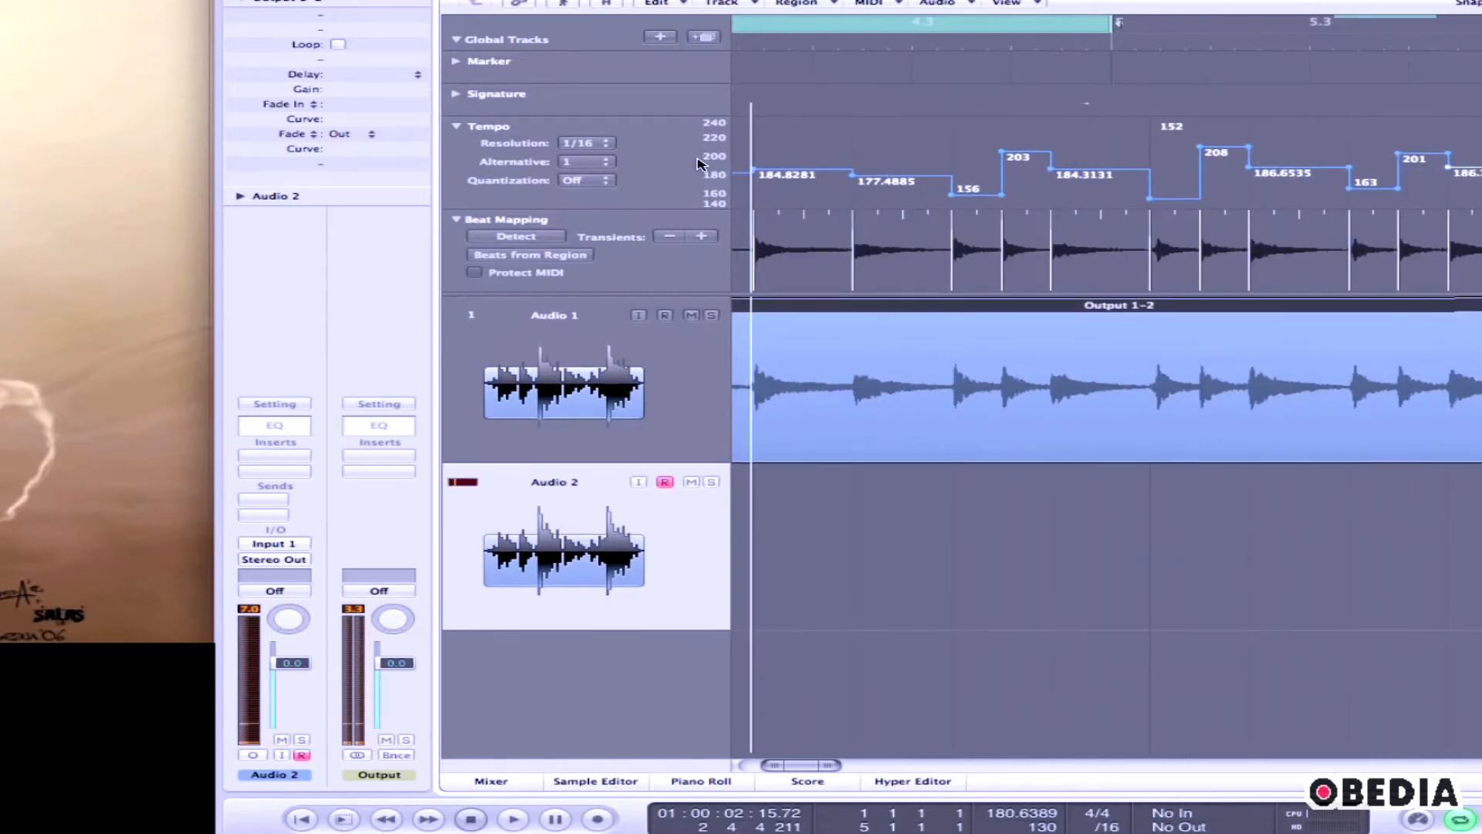
scroll(698, 163, right, 4)
scroll(784, 173, left, 12)
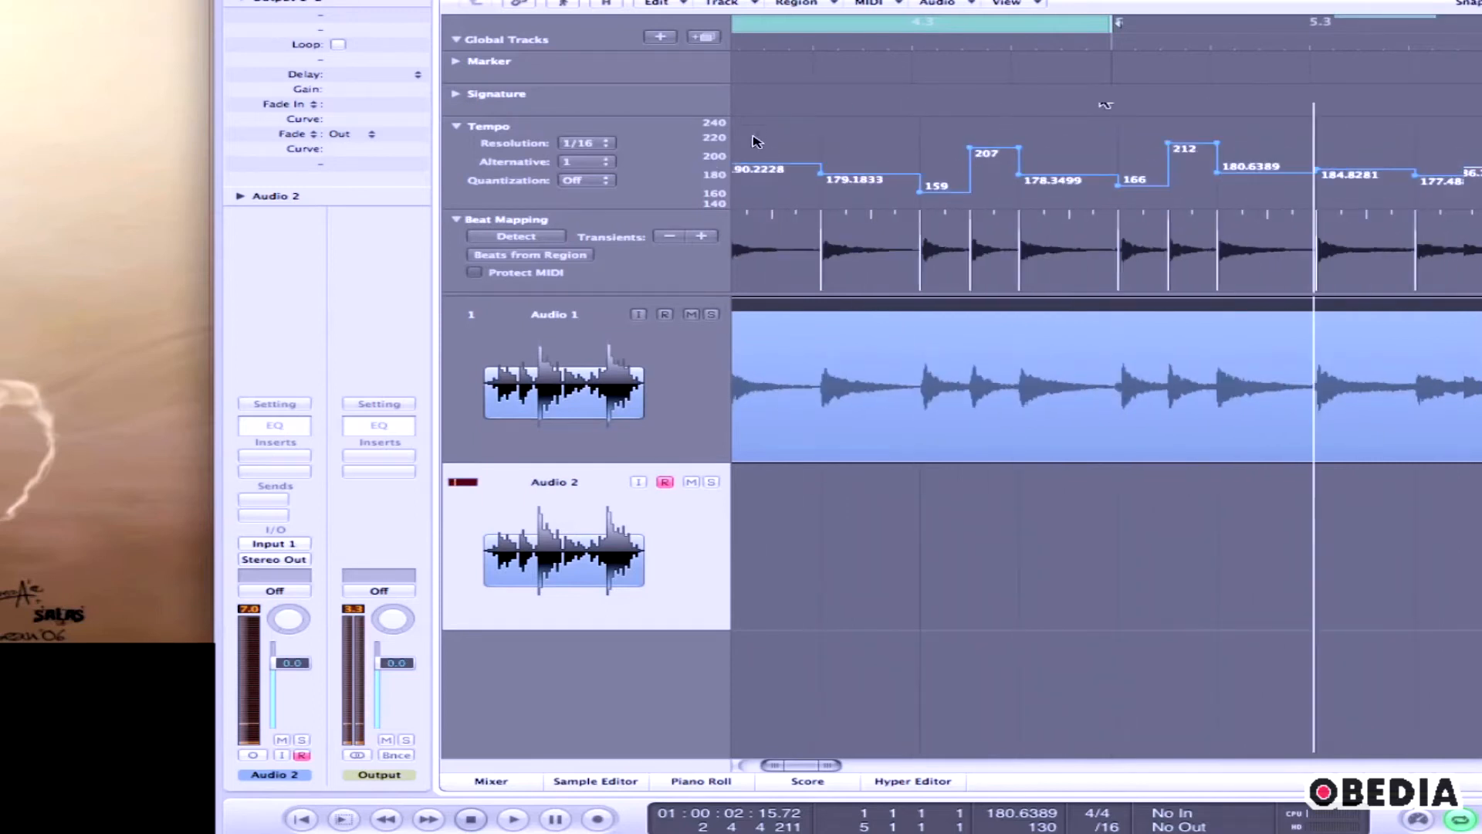
scroll(765, 162, left, 1)
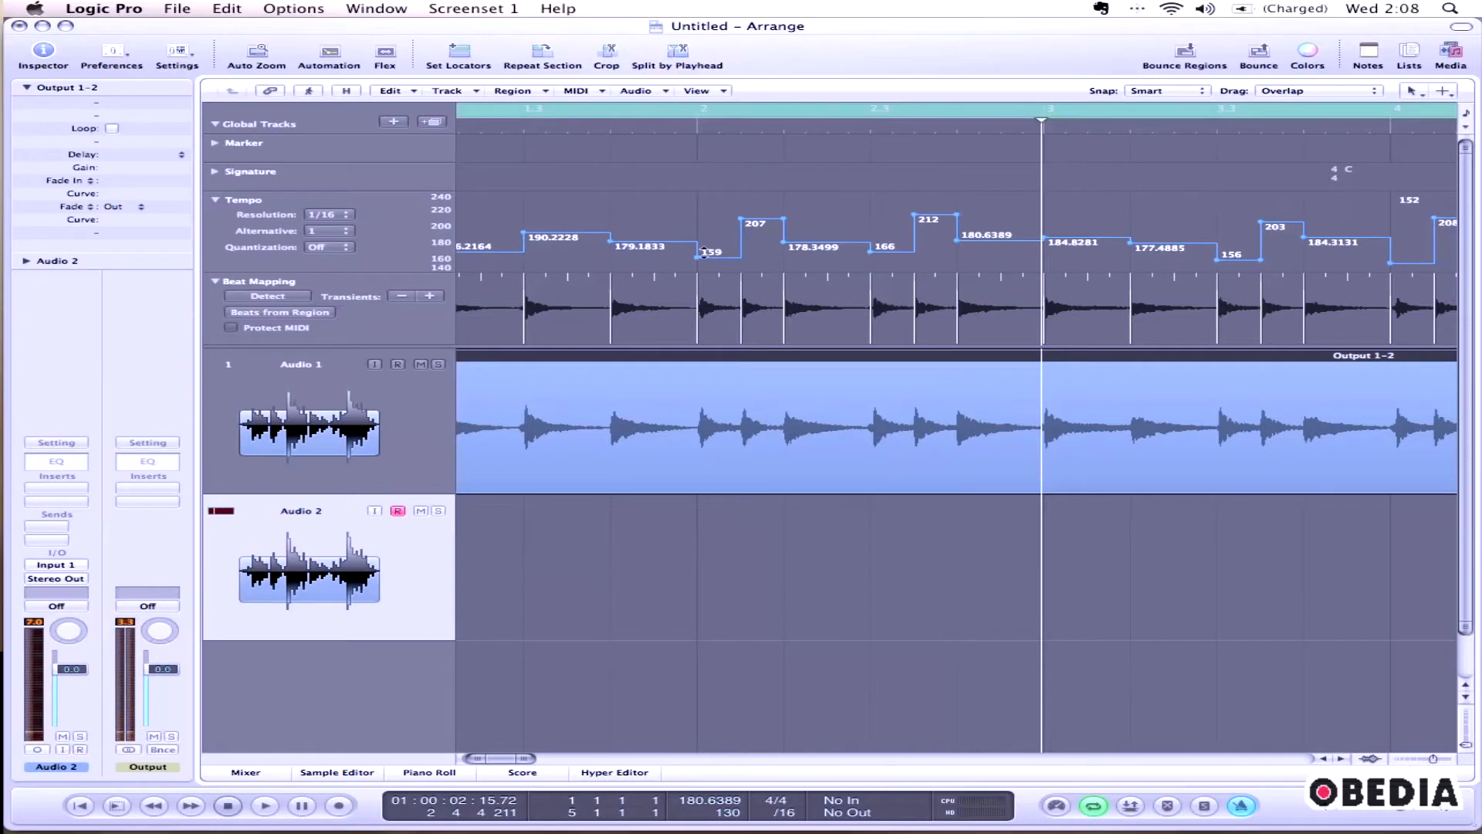
click(935, 106)
drag(934, 102, 964, 88)
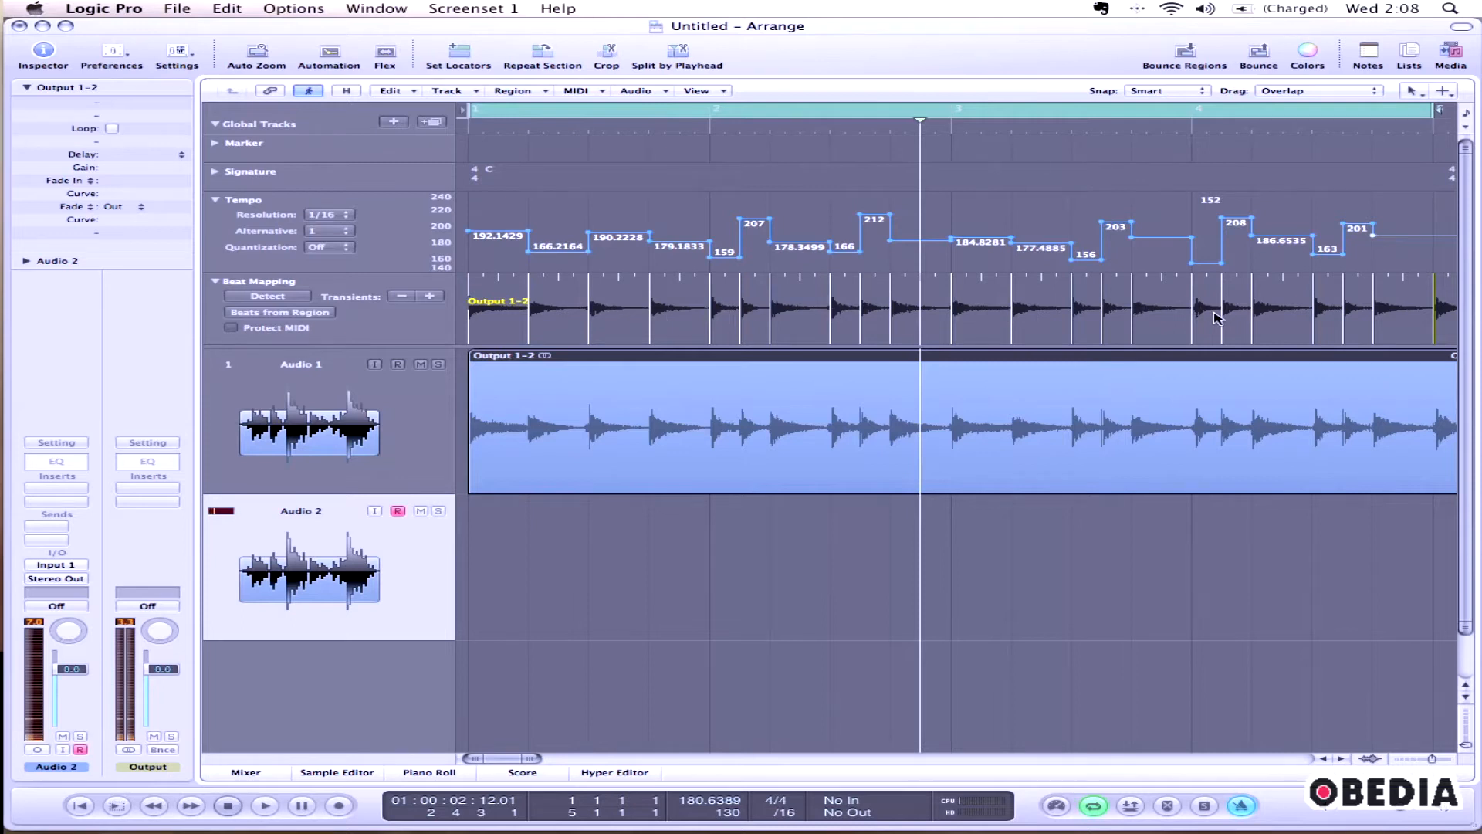
scroll(1196, 318, right, 5)
scroll(1192, 322, right, 2)
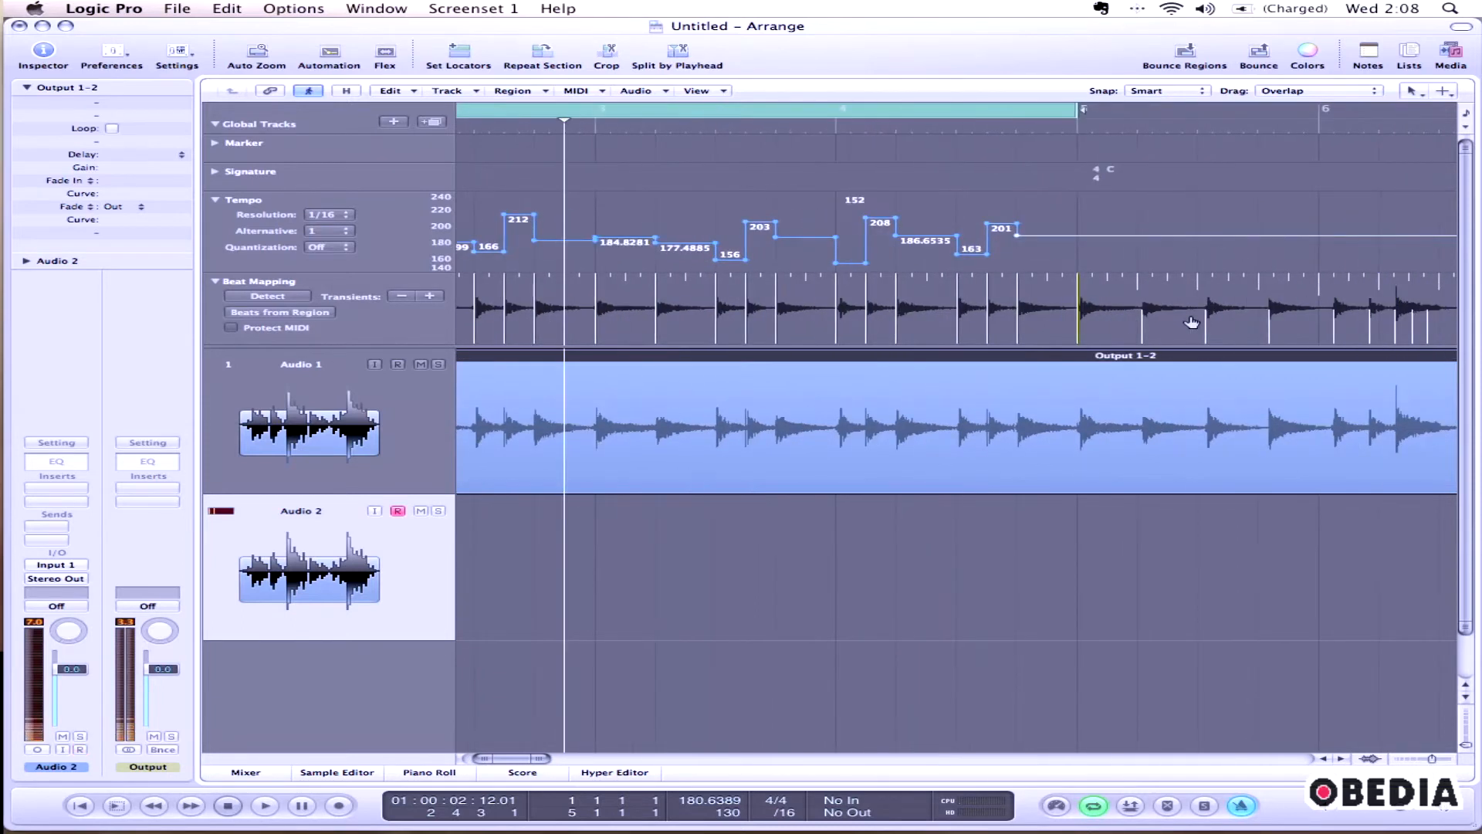
Step: Play the beat-mapped bars from bar 1 to hear how the mapped beats line up with the recording
scroll(1188, 321, left, 8)
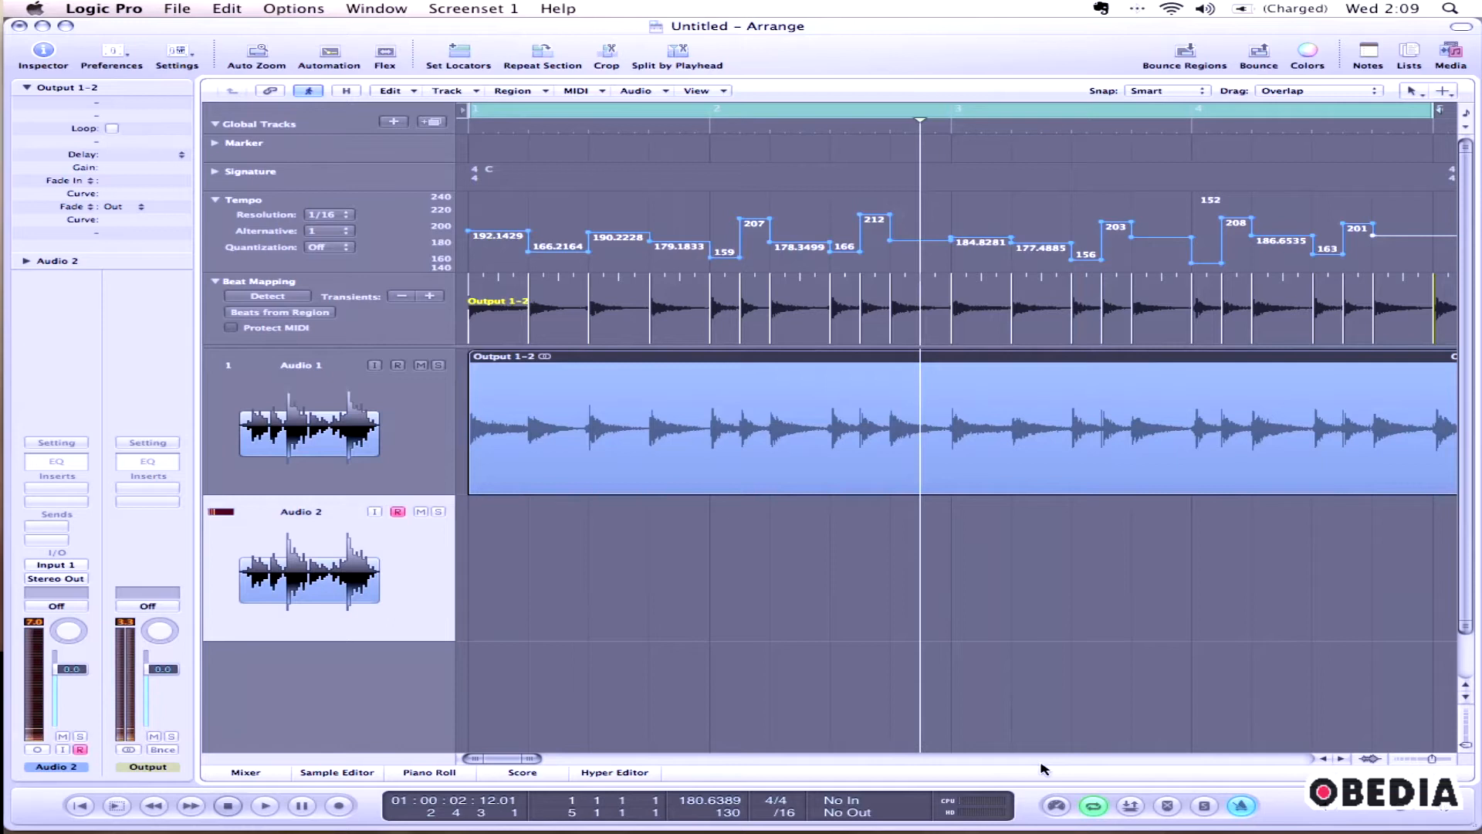
key(space)
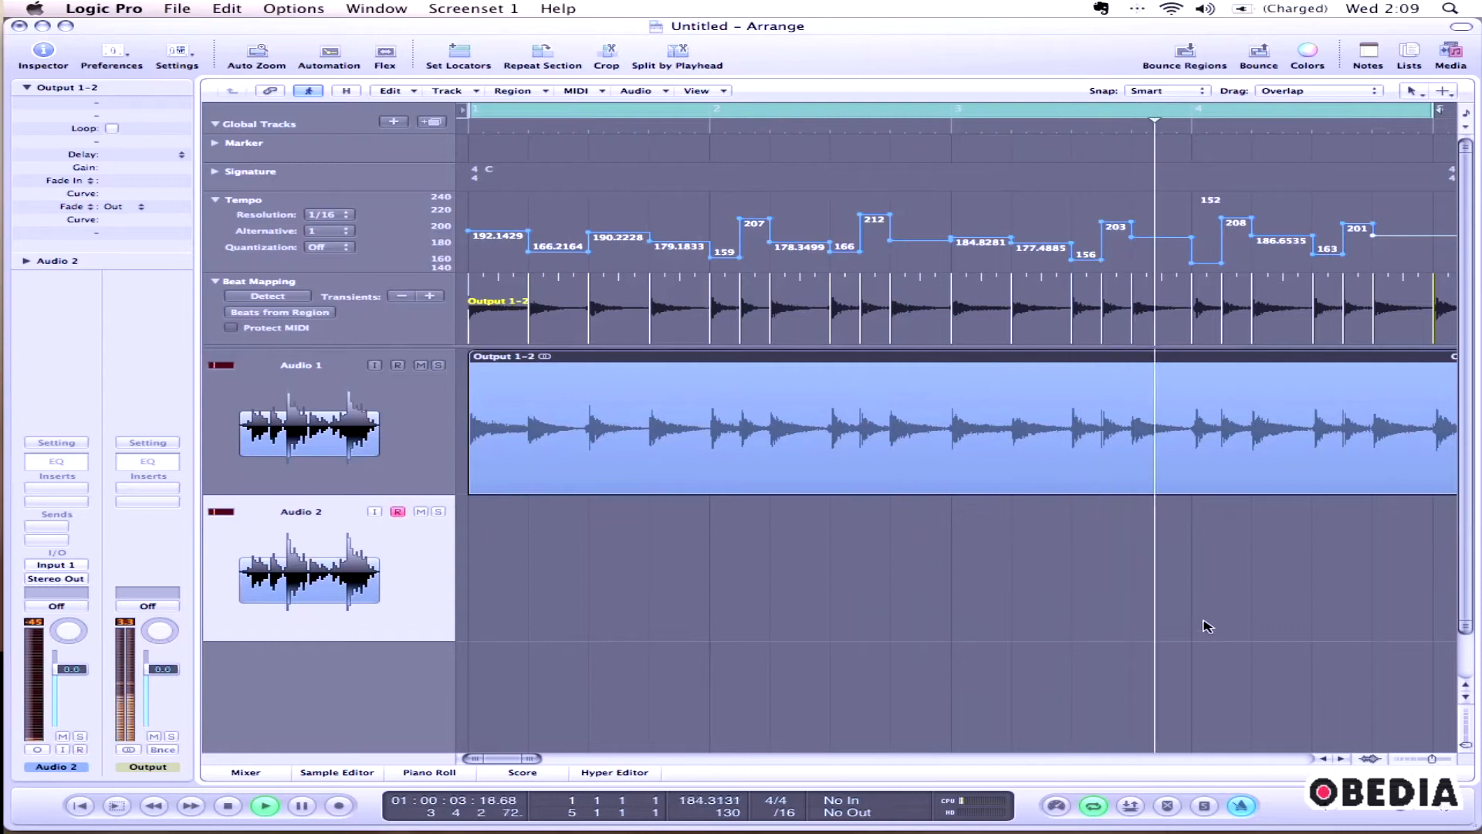
key(space)
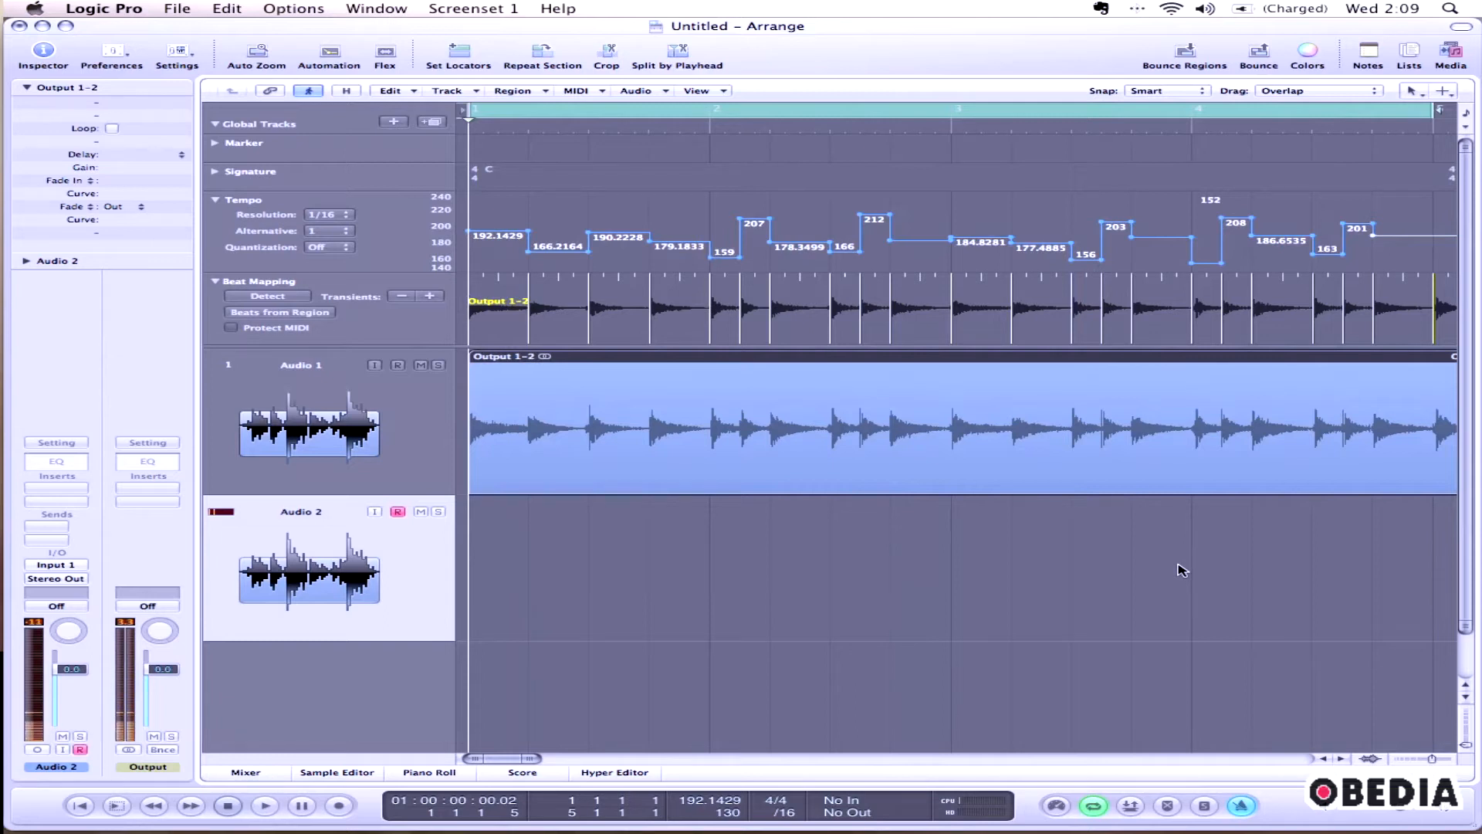
Step: Examine the remaining unmapped transients from bar 5 to the end of the Output 1-2 region
scroll(1148, 541, right, 10)
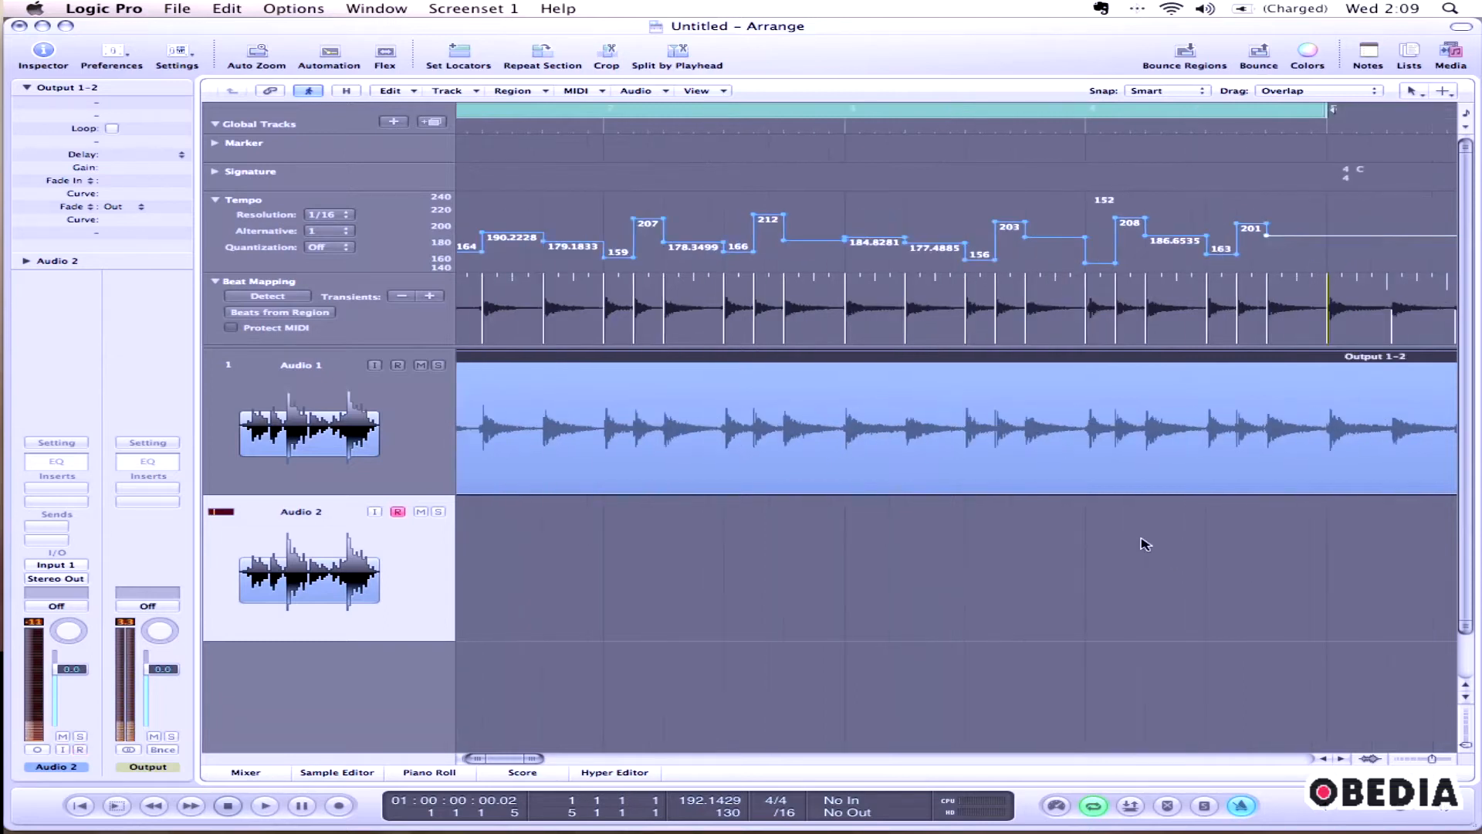
scroll(1146, 544, right, 8)
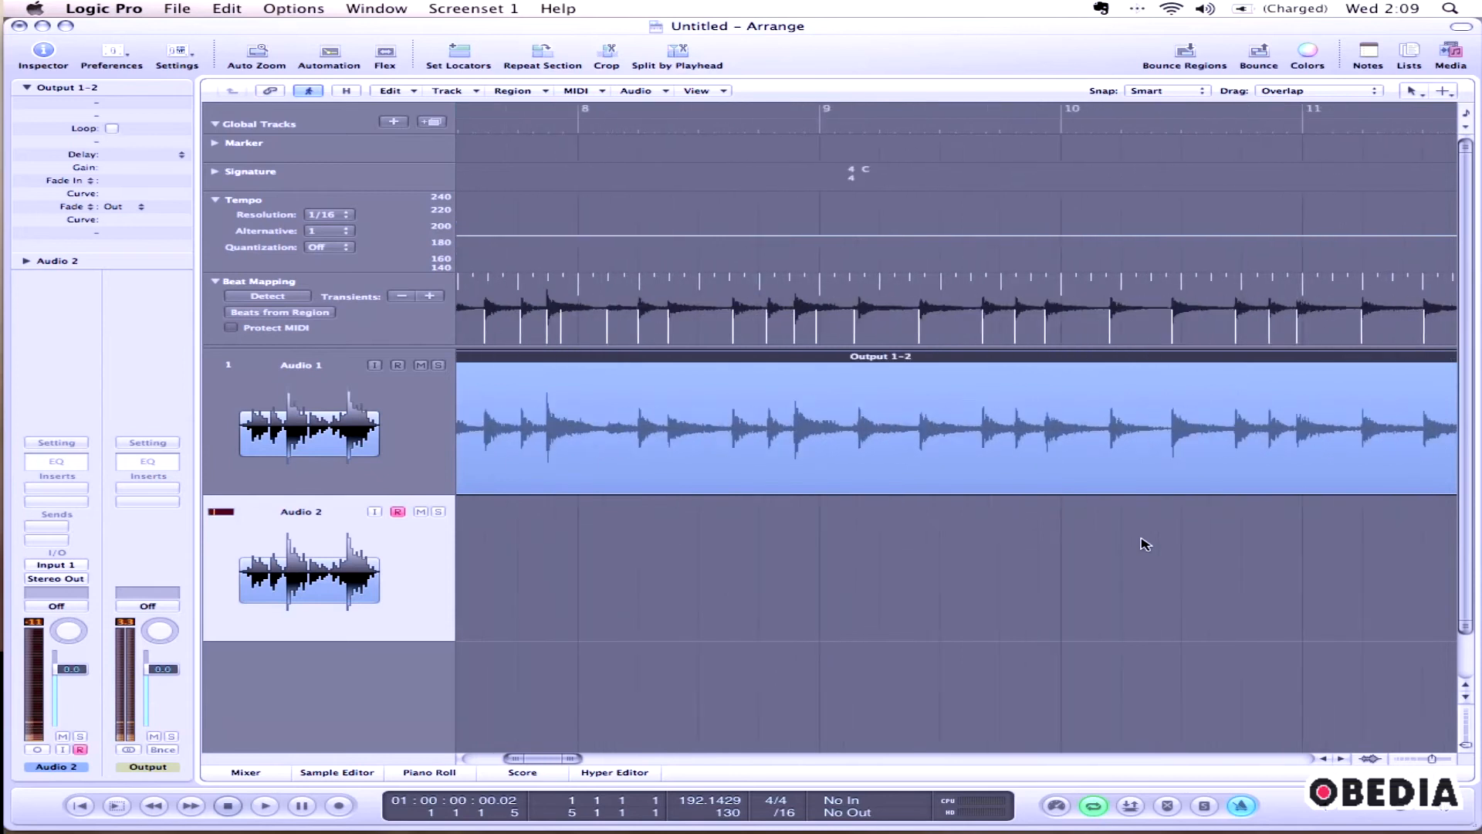
scroll(1146, 544, right, 13)
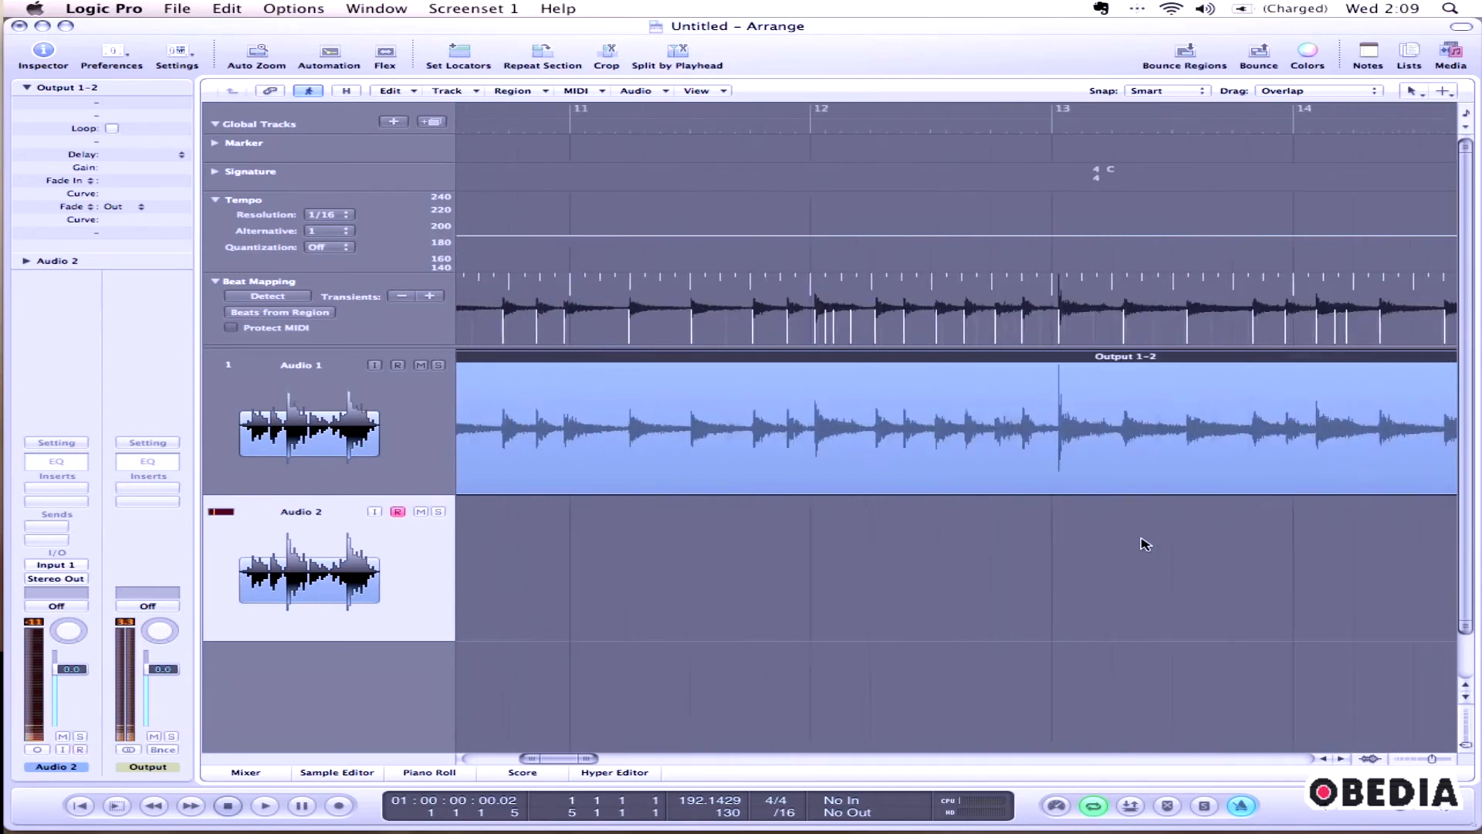
scroll(1146, 543, right, 15)
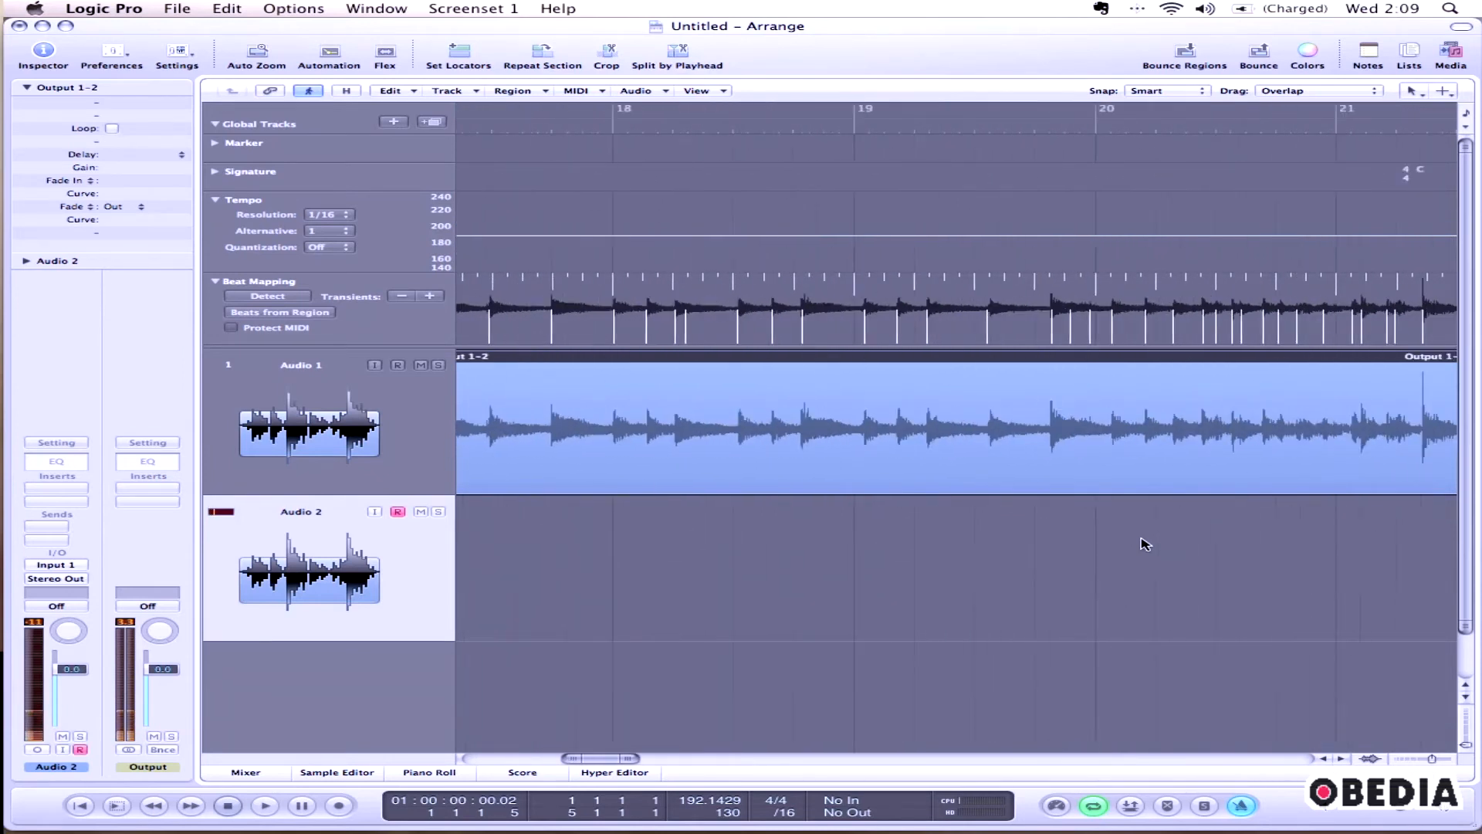
scroll(1251, 487, right, 12)
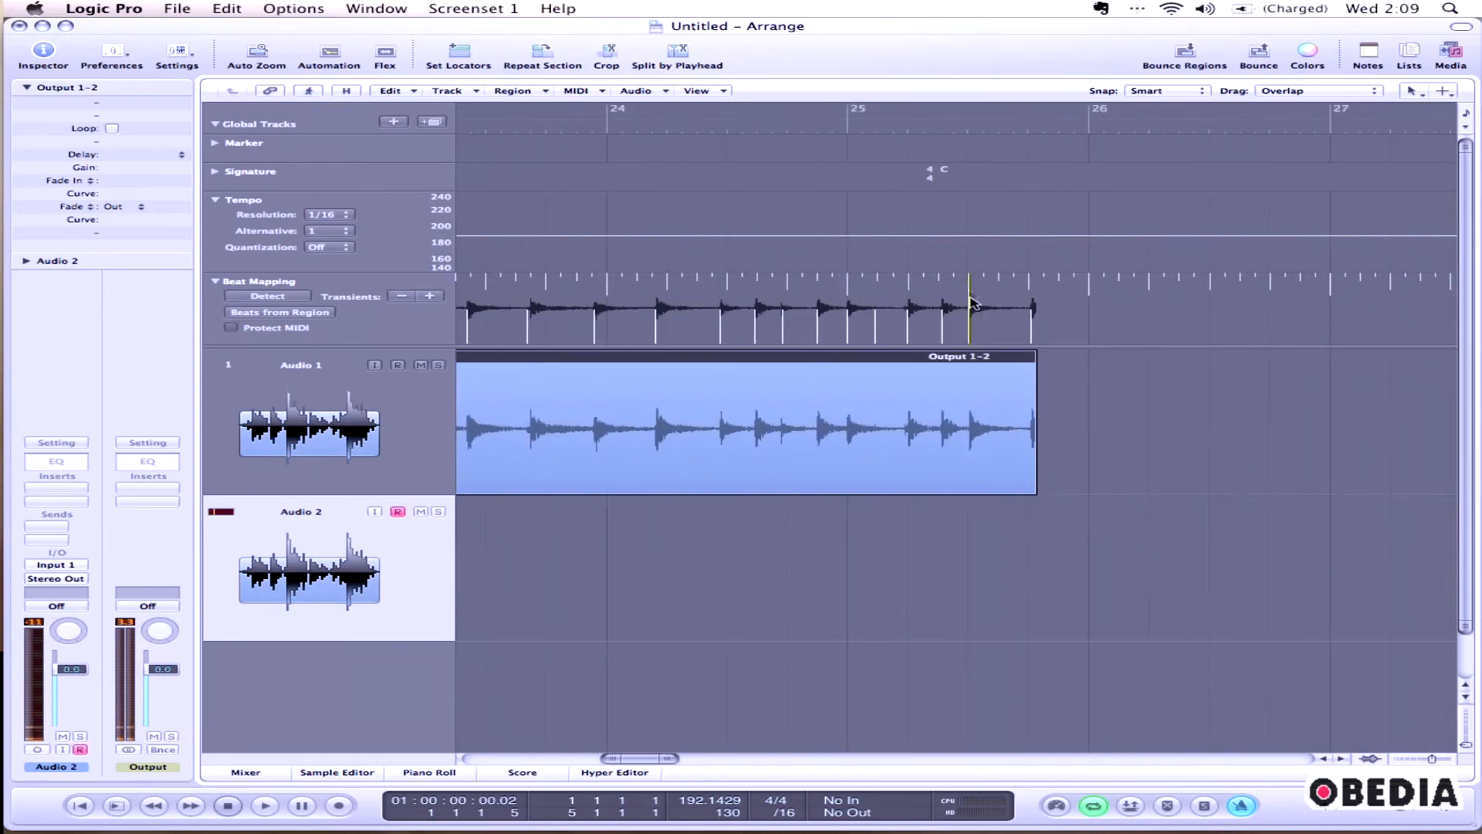
scroll(884, 334, left, 4)
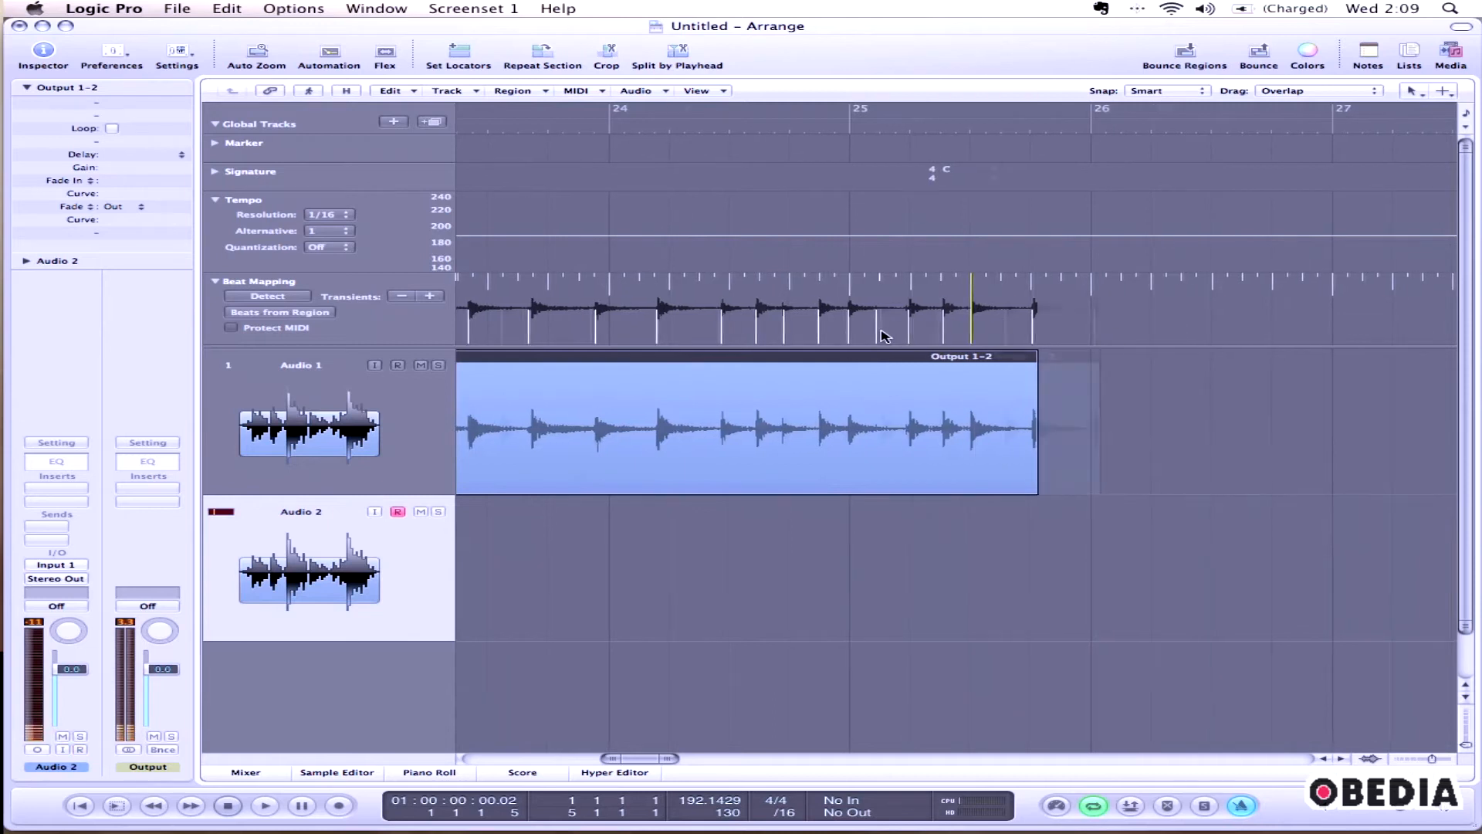
scroll(883, 334, left, 8)
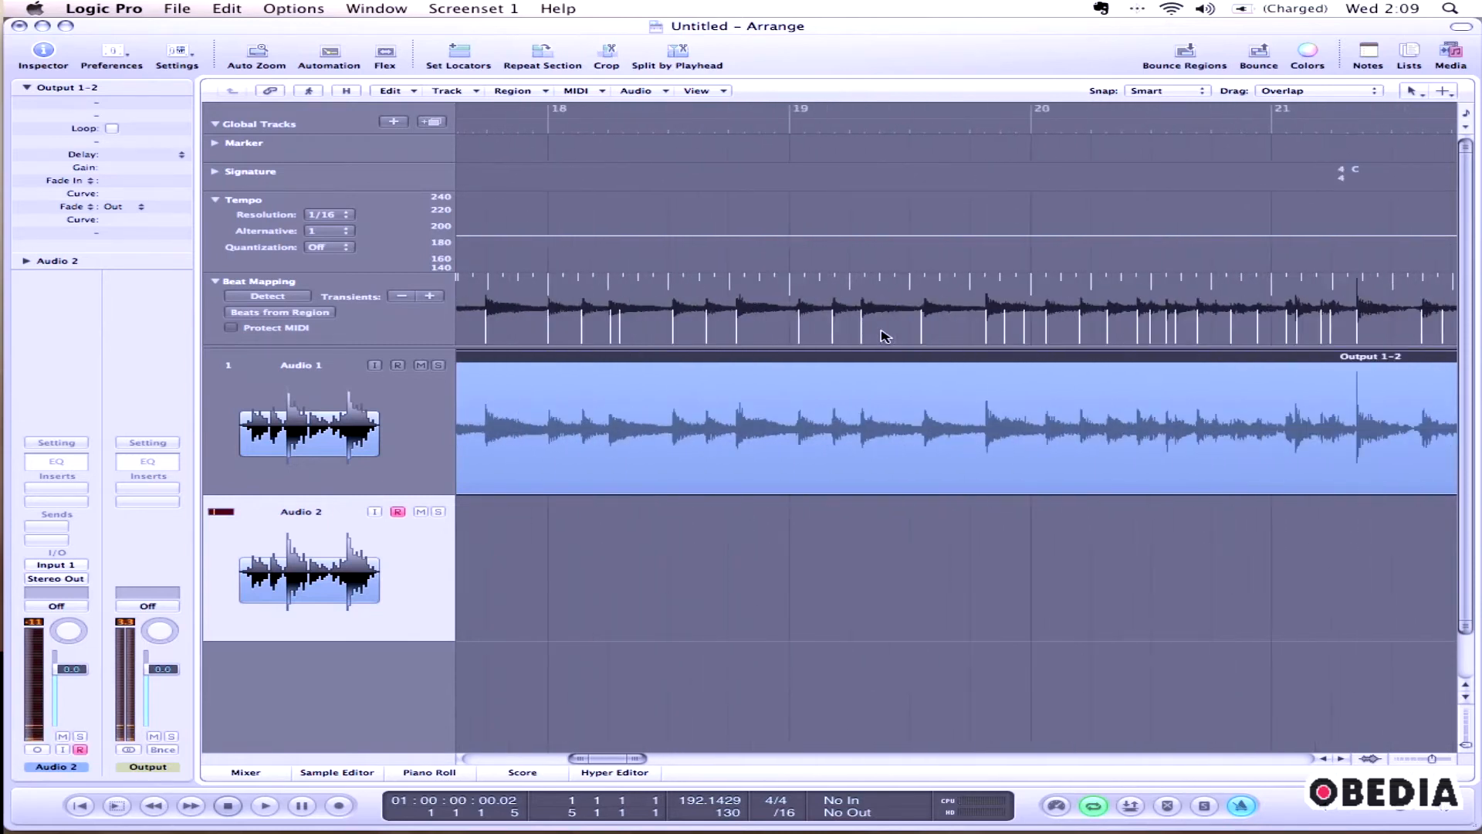
scroll(884, 335, left, 20)
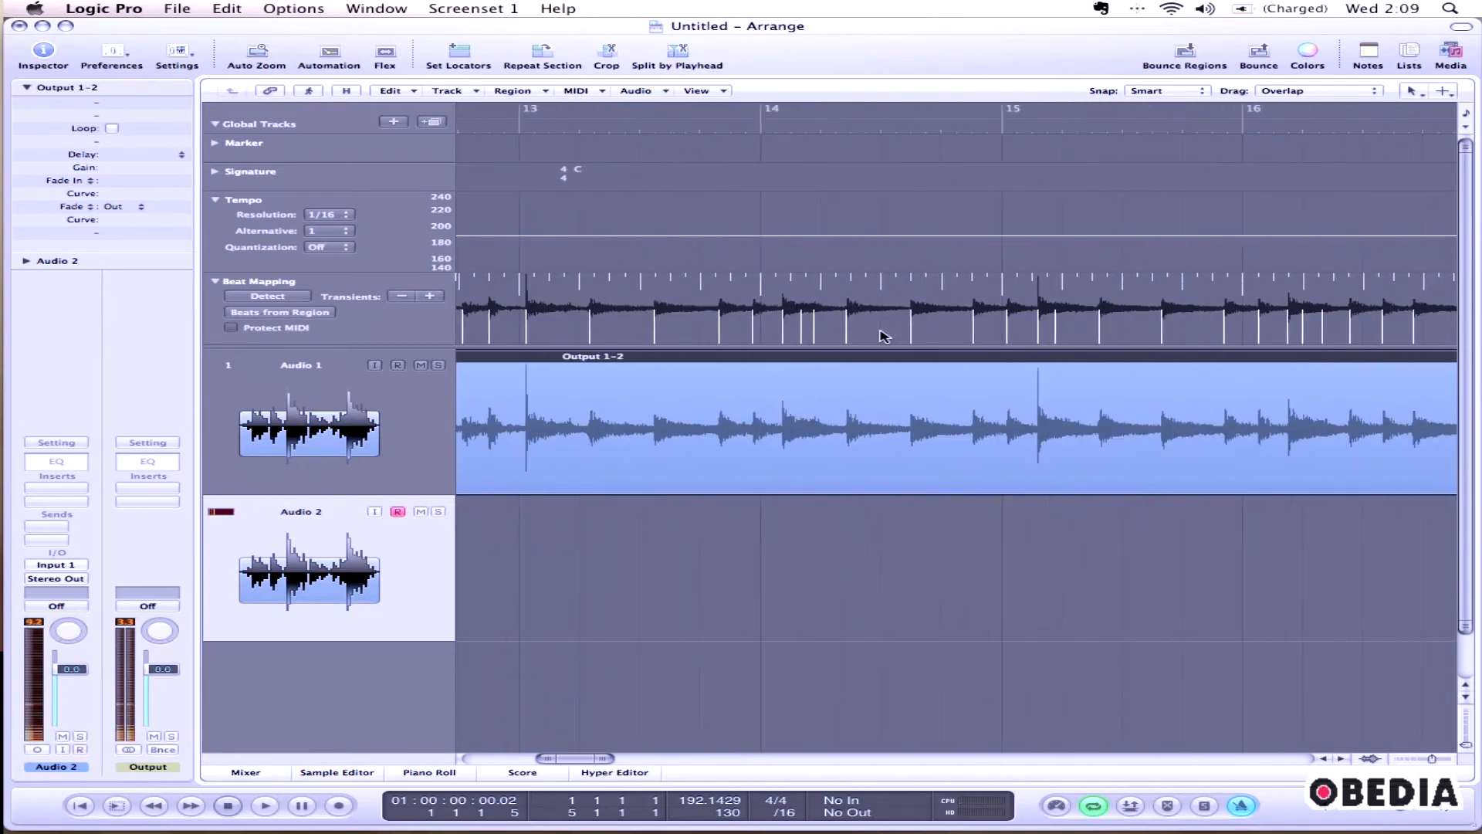
scroll(884, 335, left, 8)
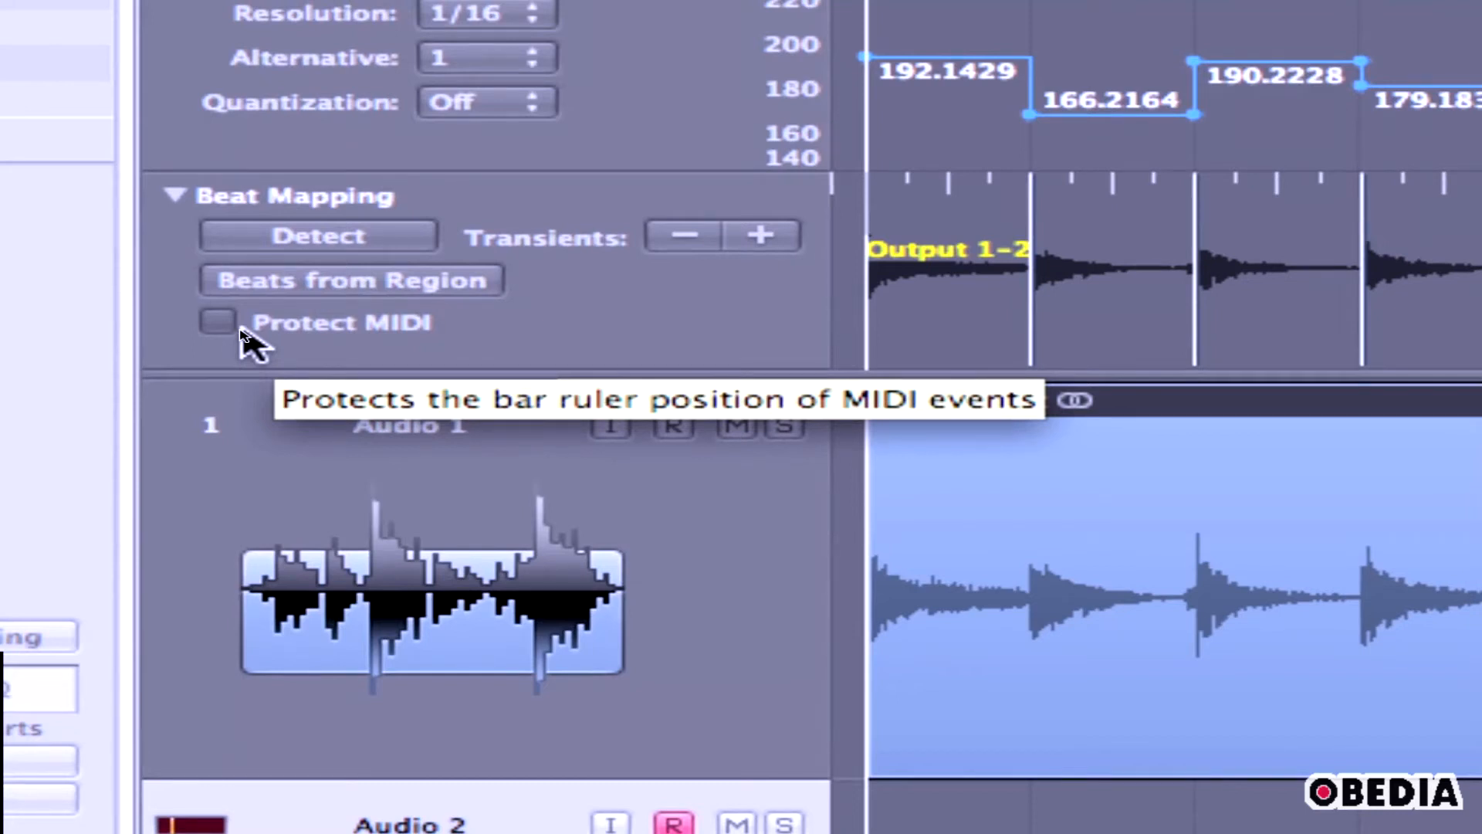
Step: Enable Protect MIDI and try increasing and decreasing the number of detected transients in the Beat Mapping track
click(241, 332)
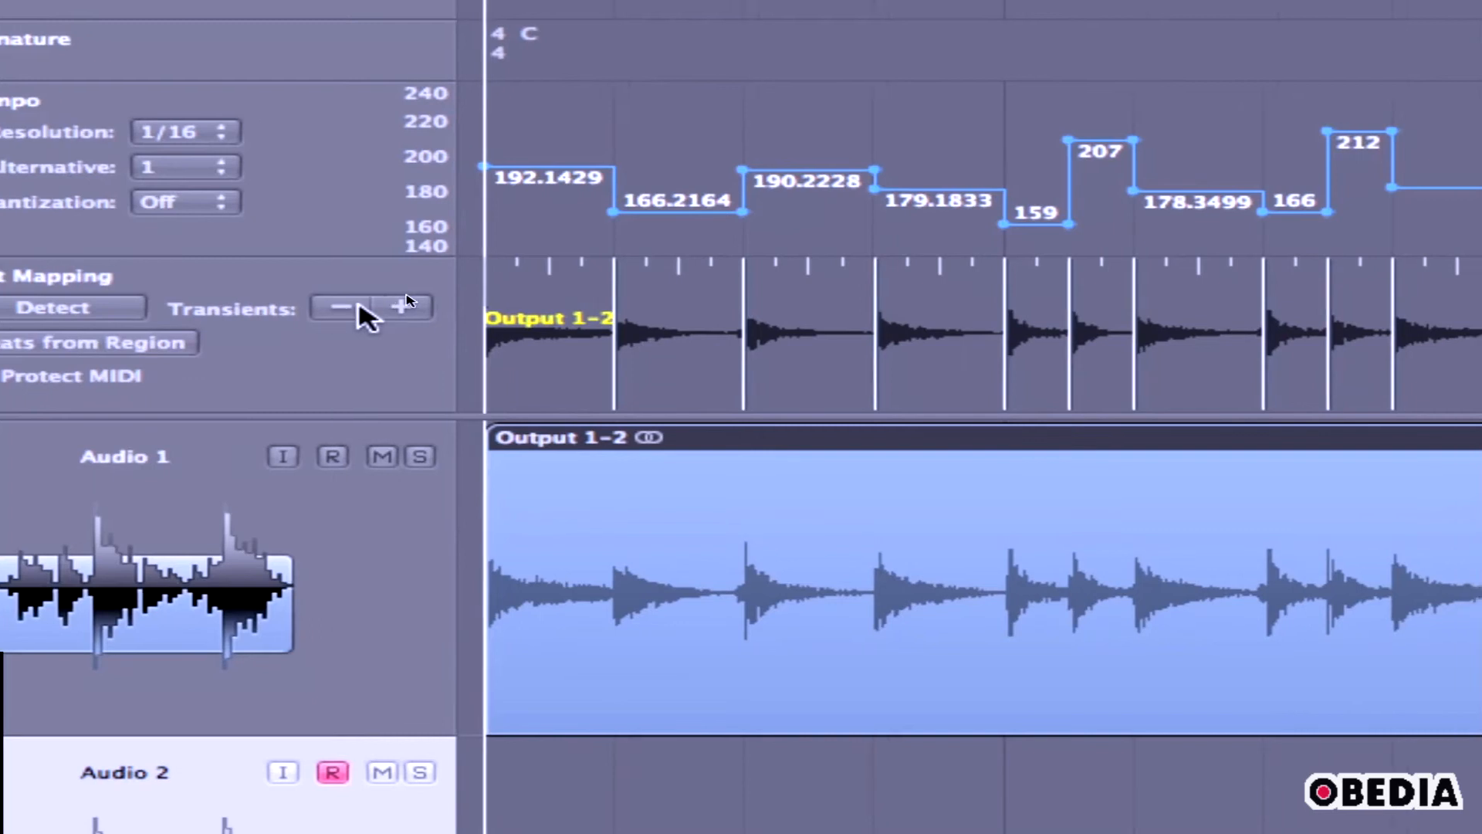
click(374, 306)
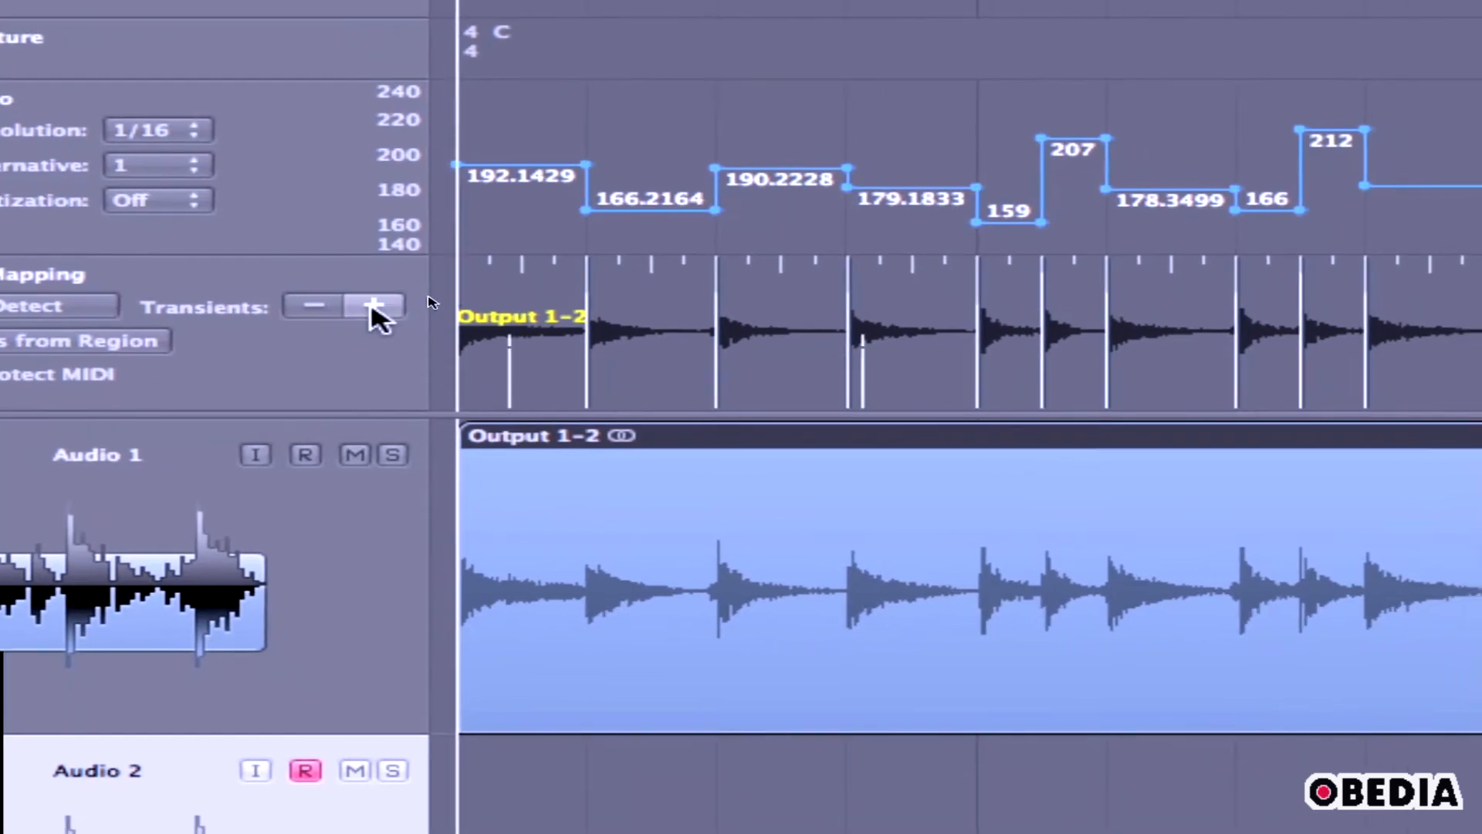
click(374, 307)
click(364, 306)
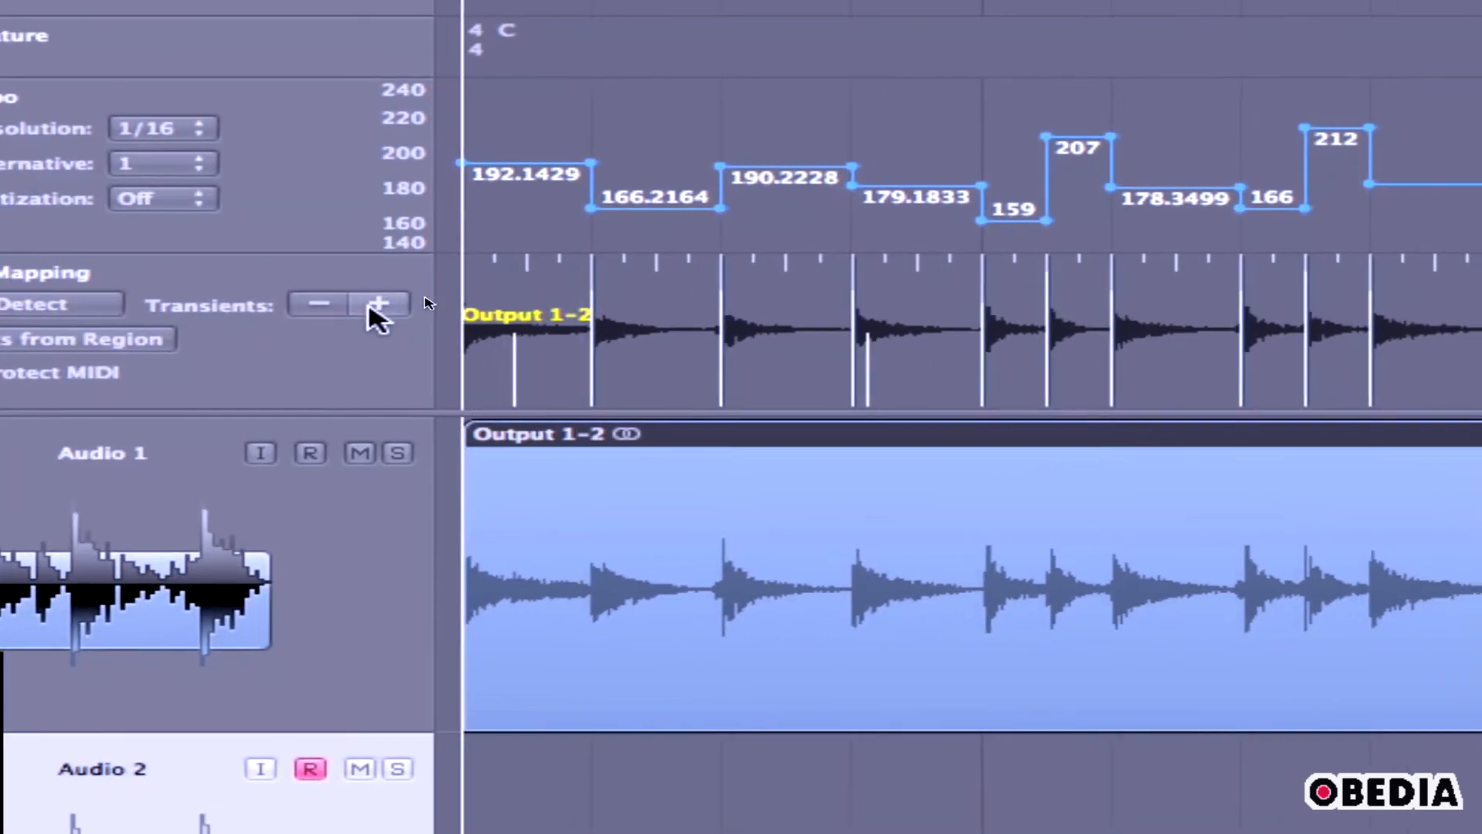
click(356, 307)
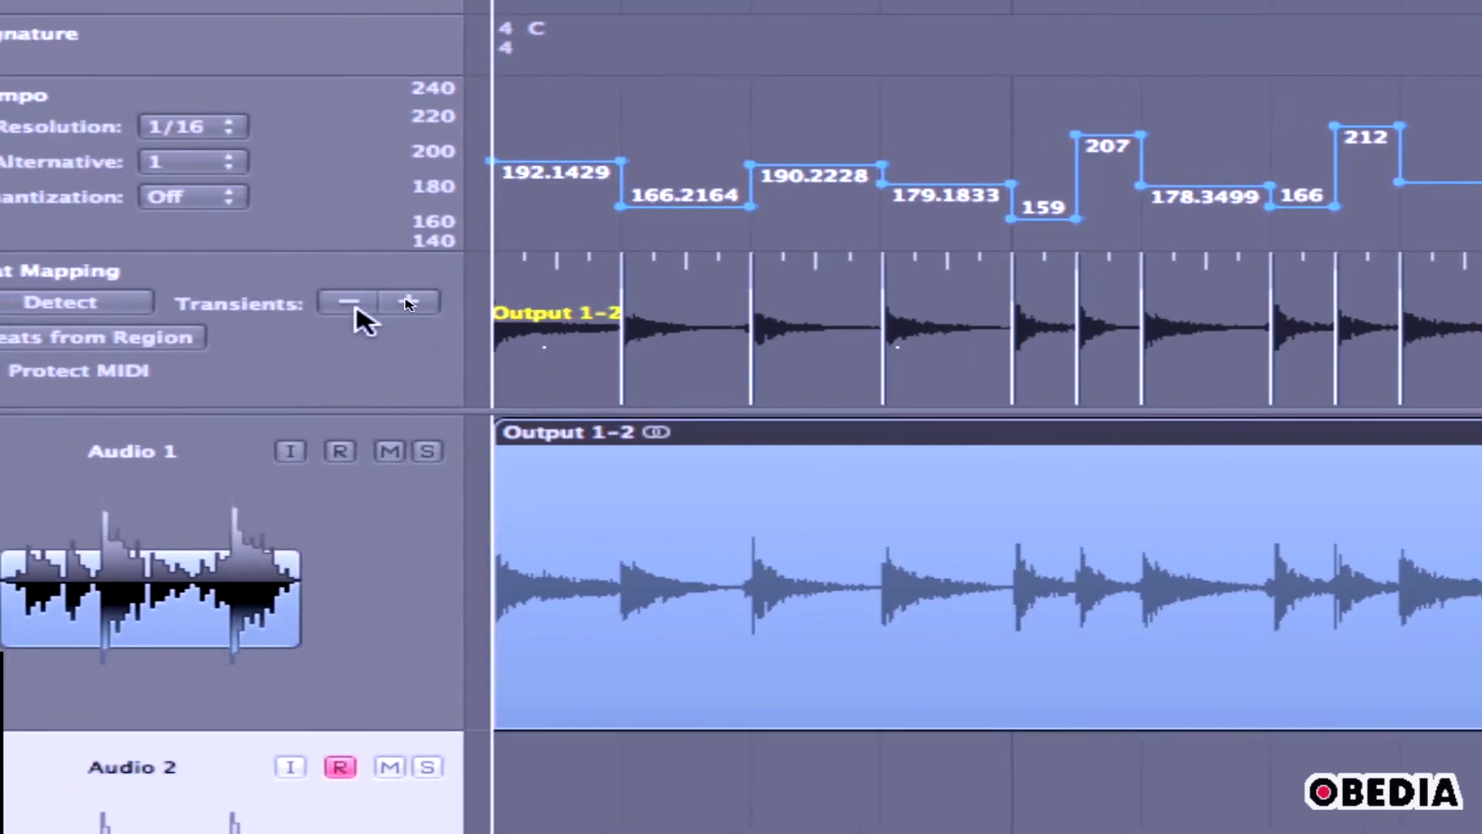
click(356, 308)
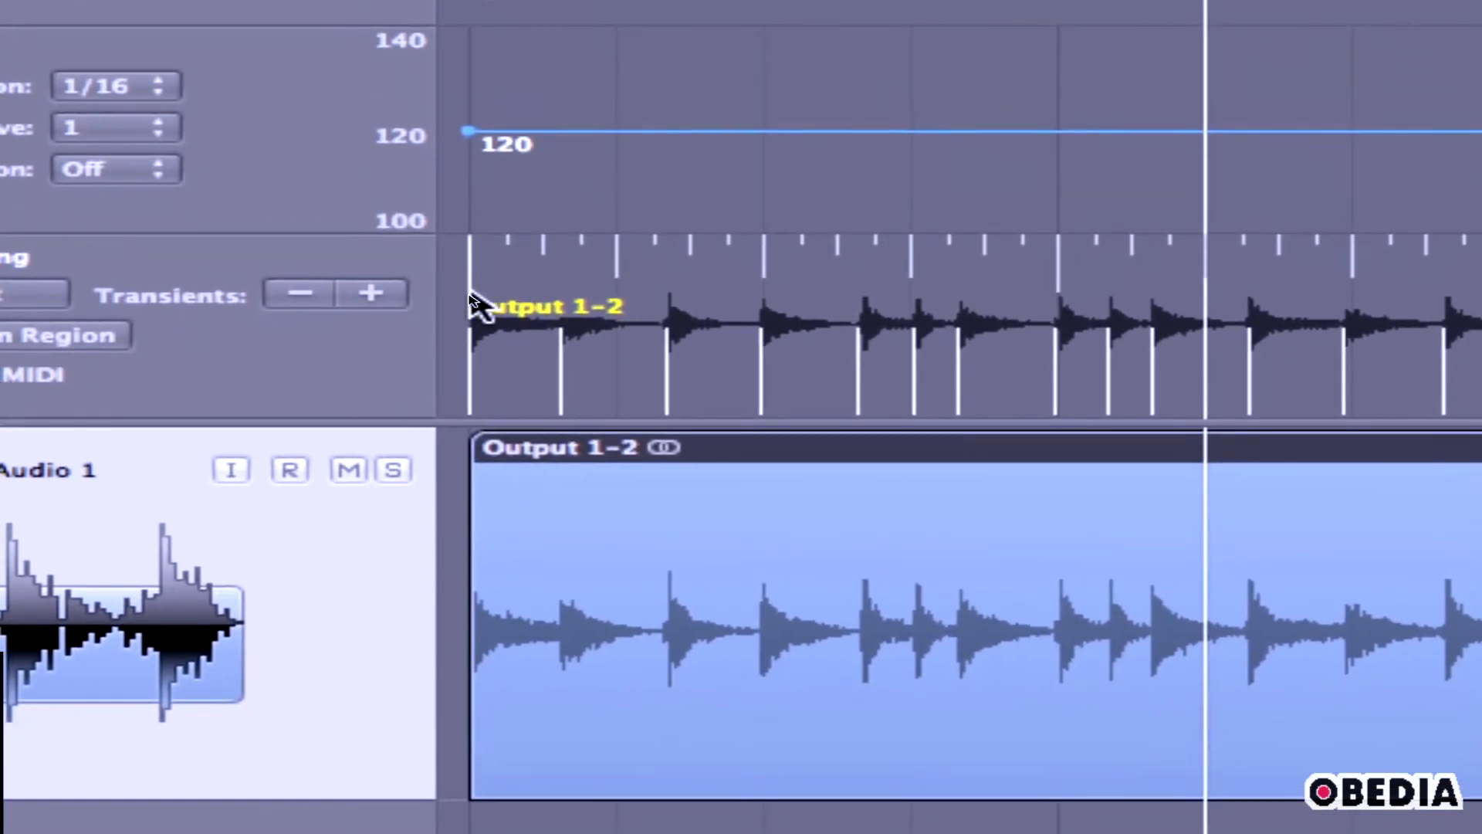
Step: Anchor bar 1's first beat to the first transient and set beats from the region at 1/4 Note, tolerating missing or additional events
drag(471, 296, 465, 353)
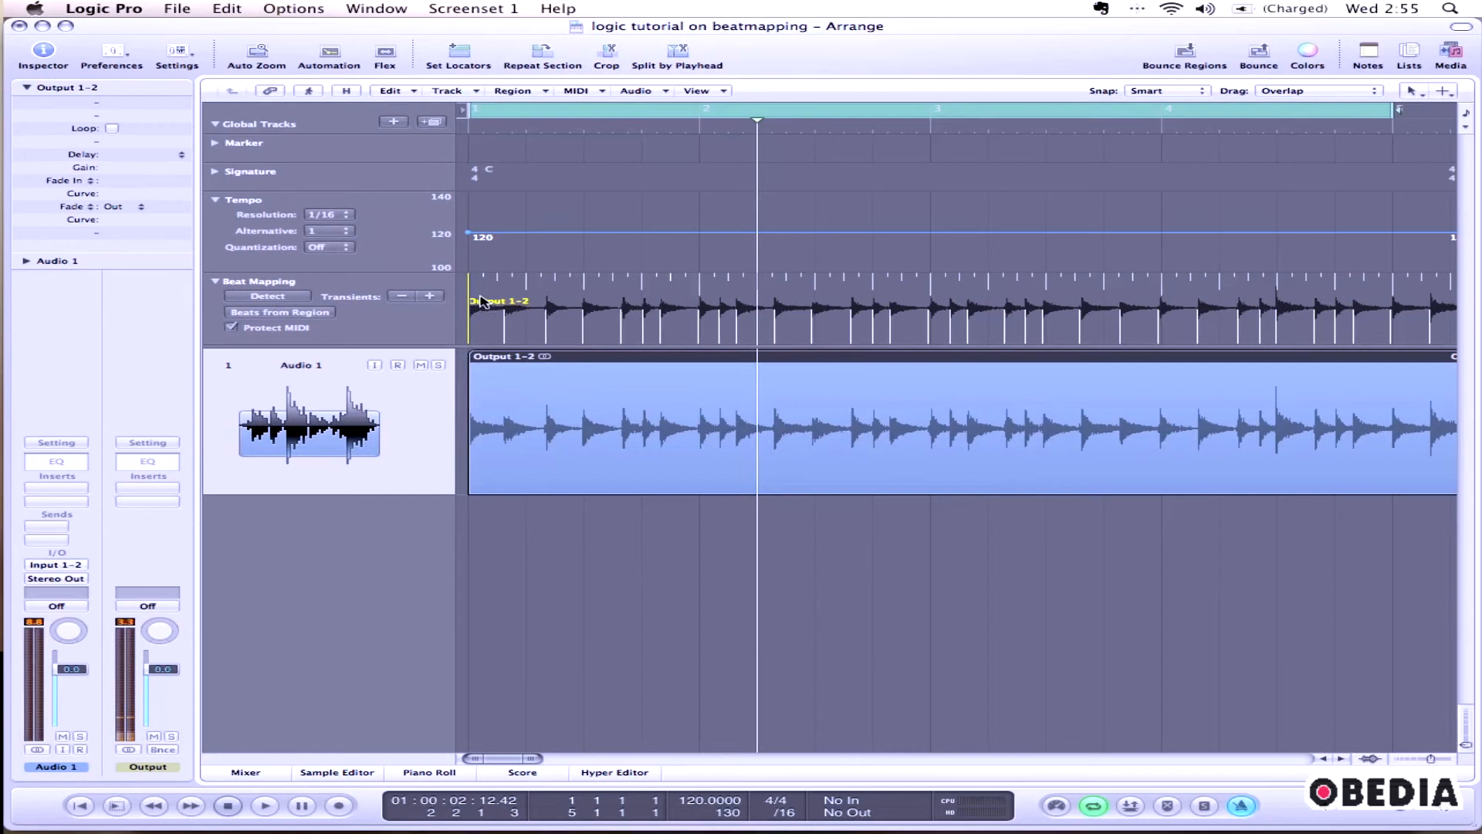
click(308, 316)
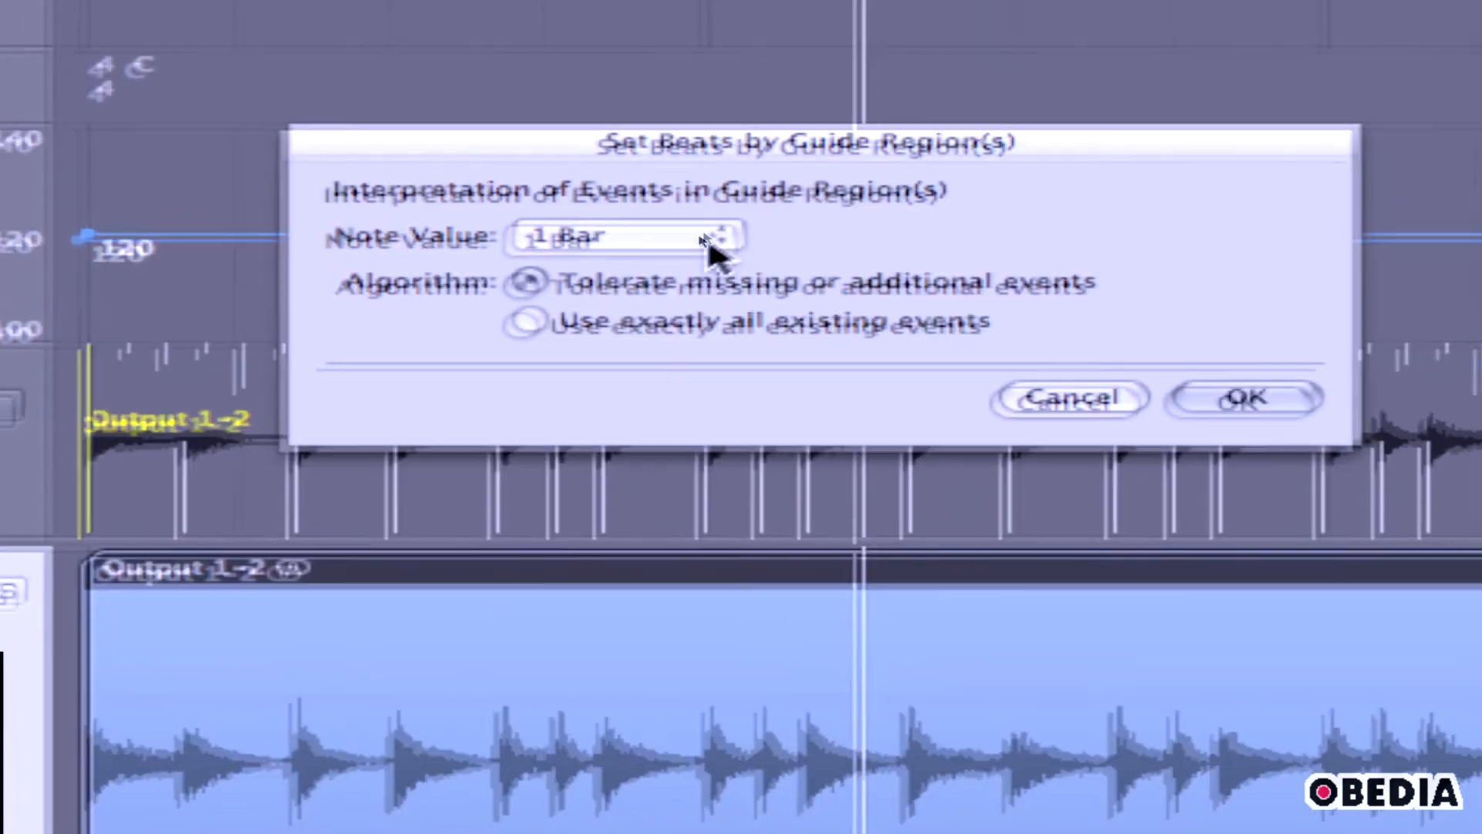
click(634, 224)
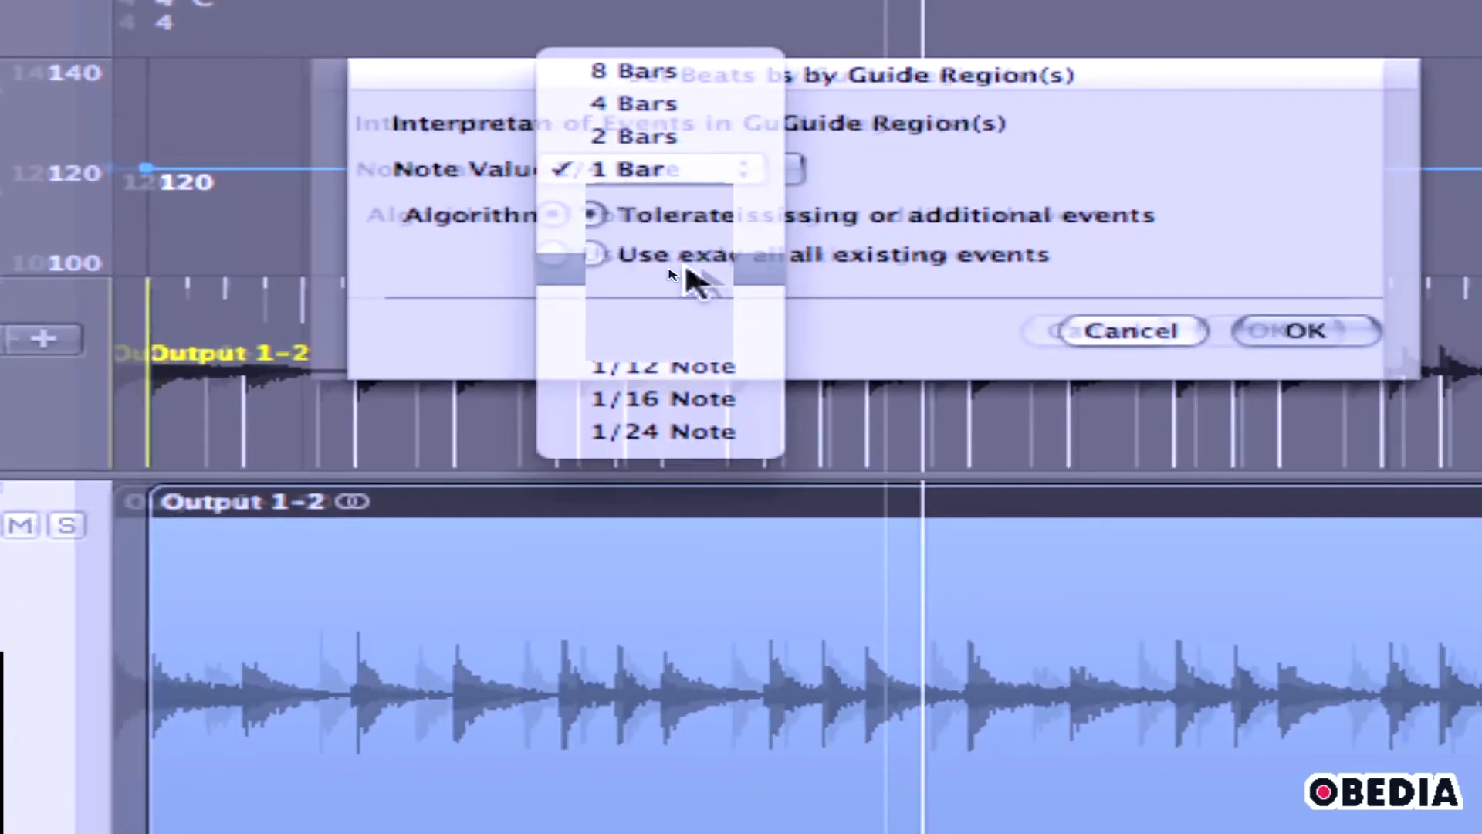
click(686, 271)
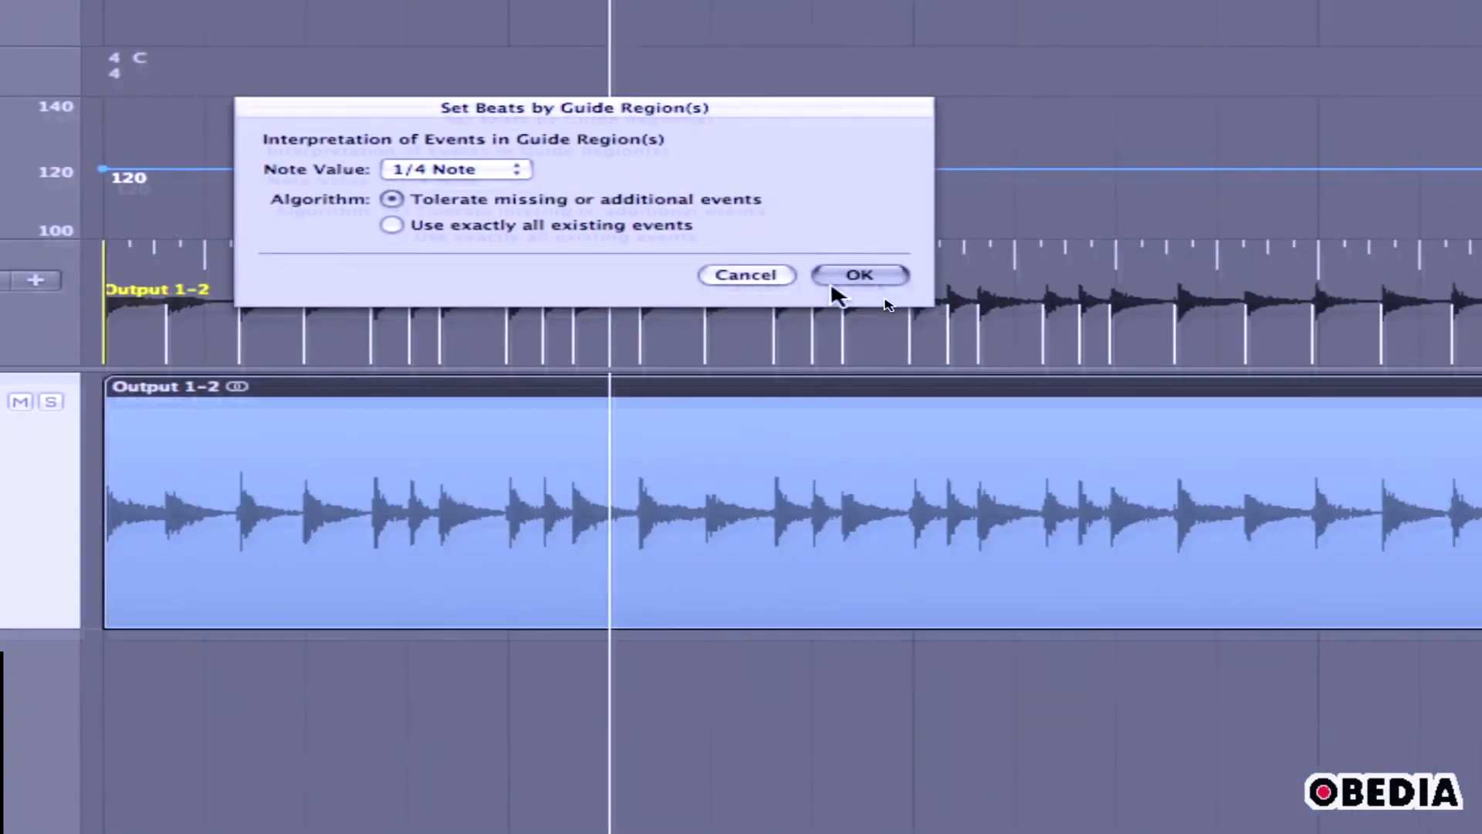
click(842, 279)
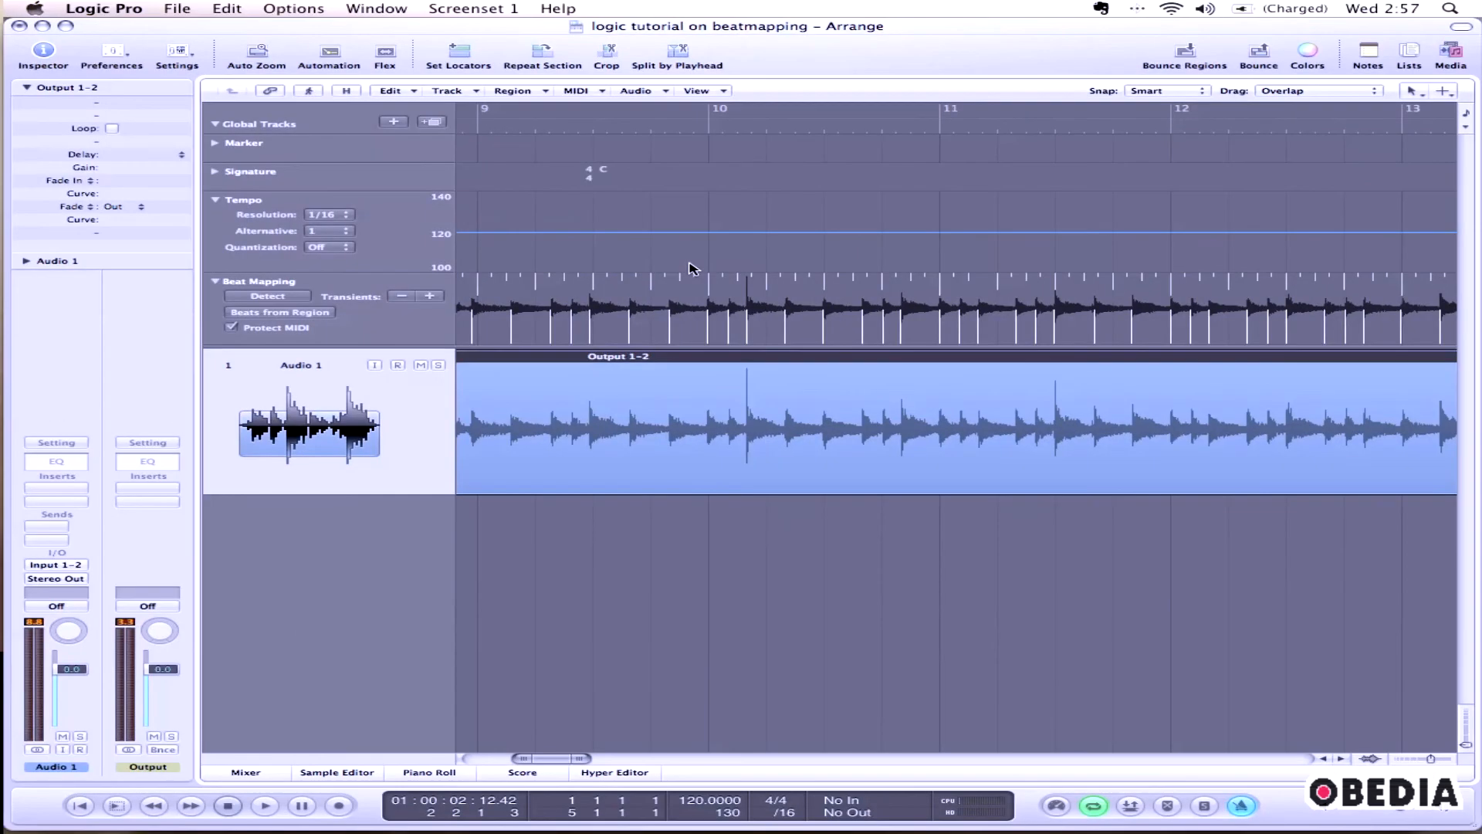
Step: Redo the automatic beat mapping so the Output 1-2 region's tempo changes are applied again
click(172, 9)
mouse_move(219, 8)
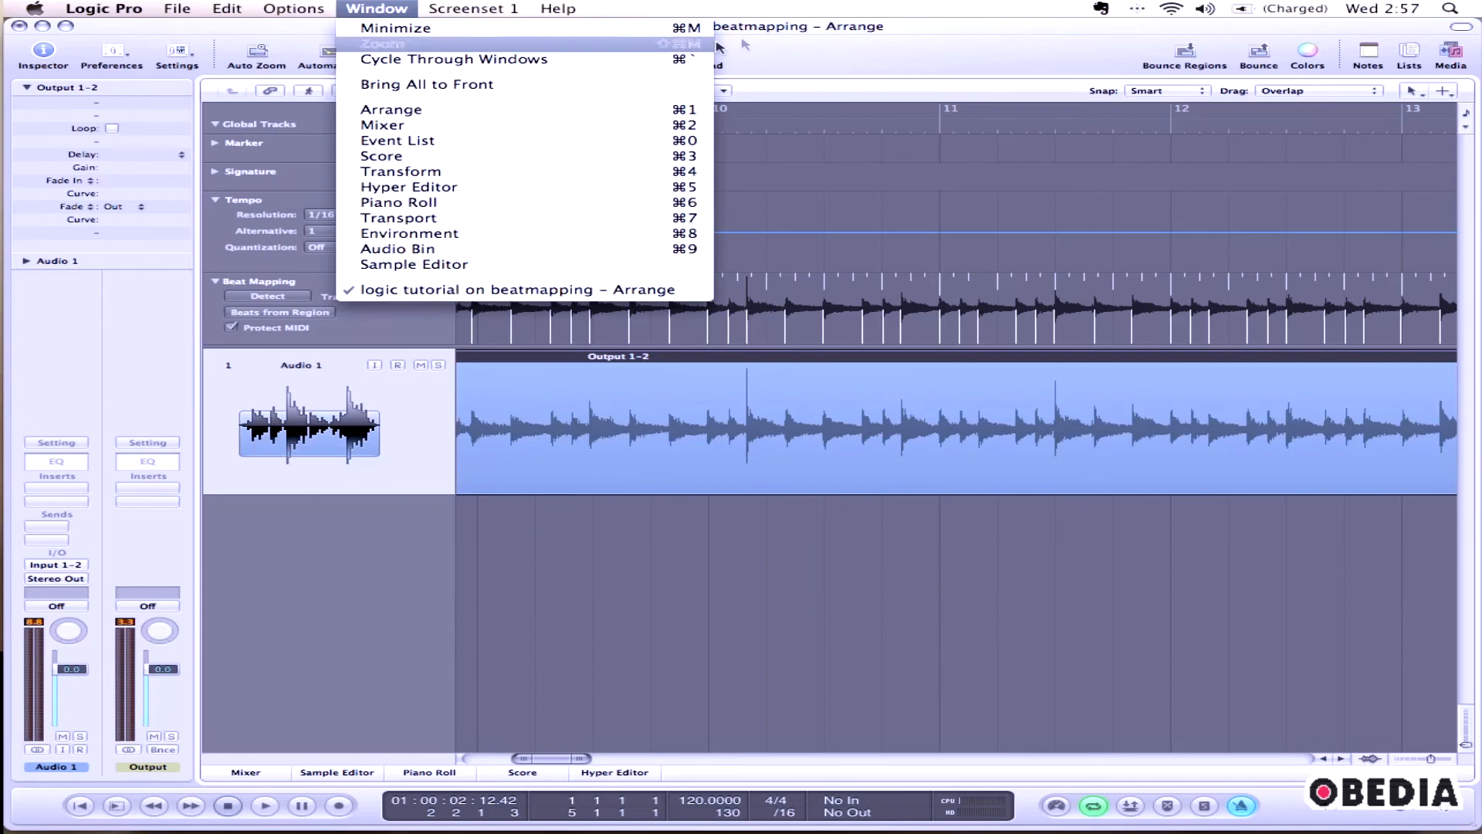
click(820, 56)
scroll(617, 217, left, 4)
scroll(617, 217, left, 8)
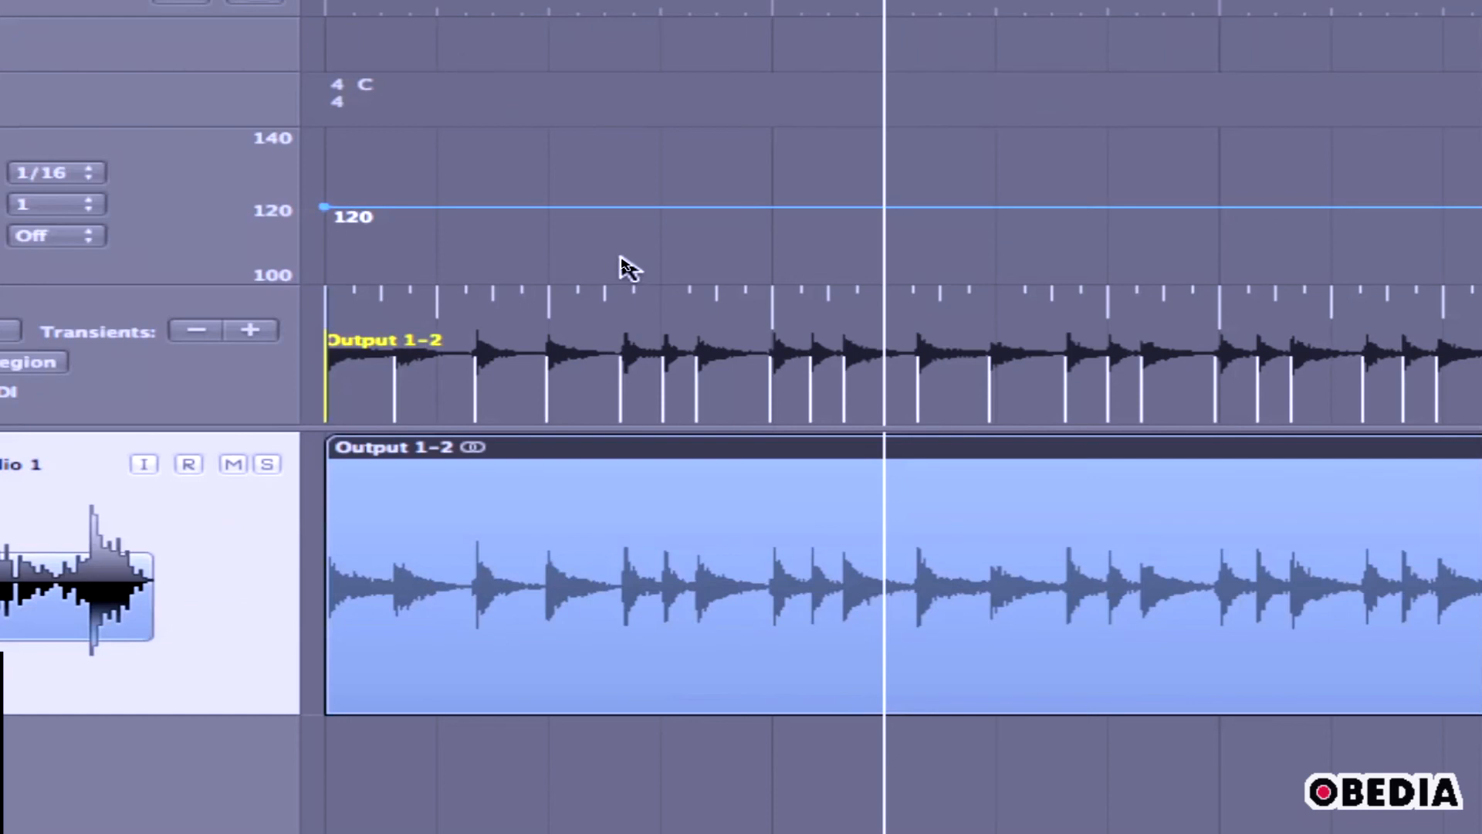
key(shift+super+z)
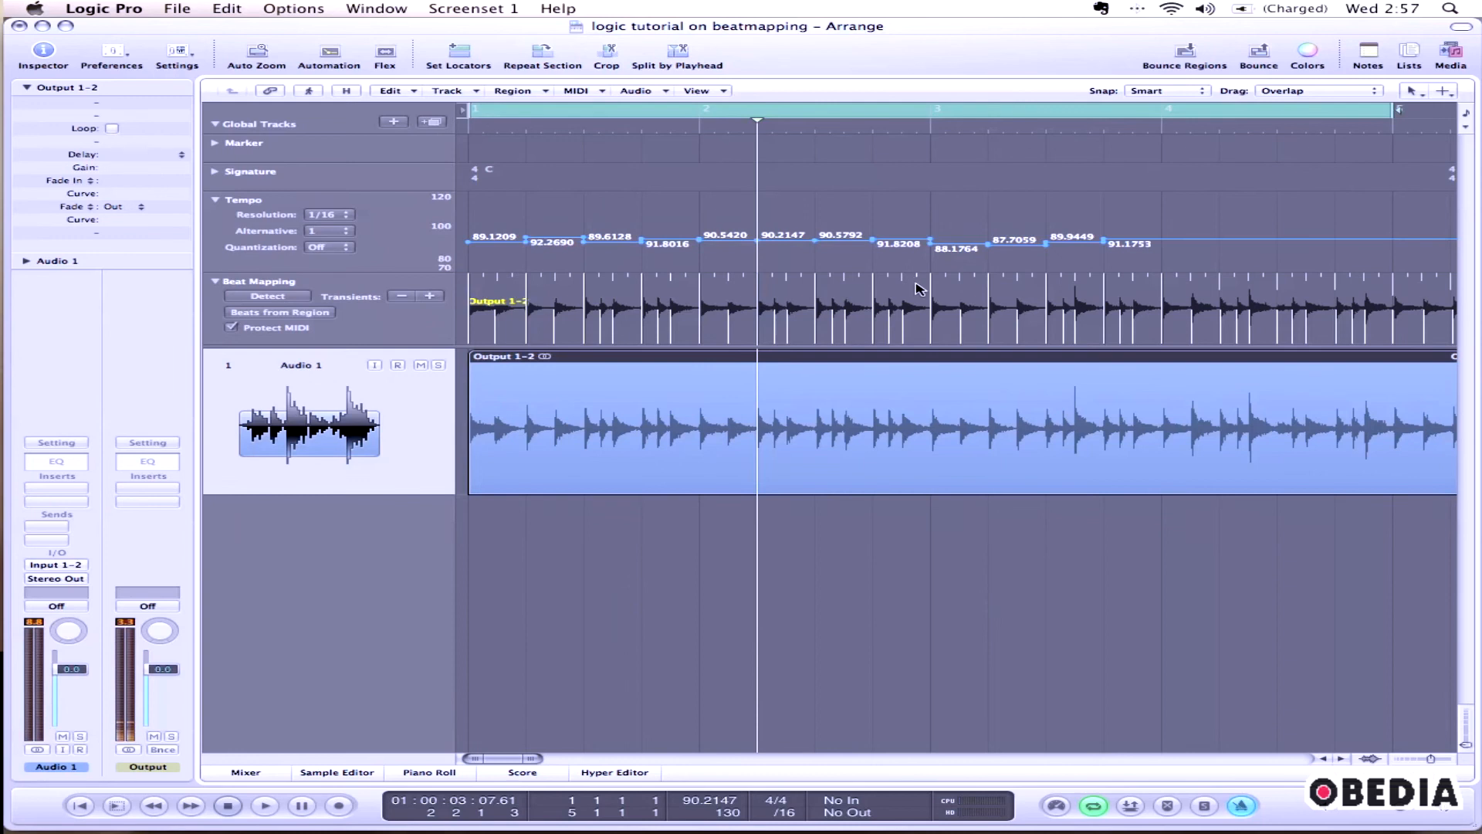
Step: Play the automatically mapped region from bar 1 and check where its tempo changes end in the Tempo track
key(space)
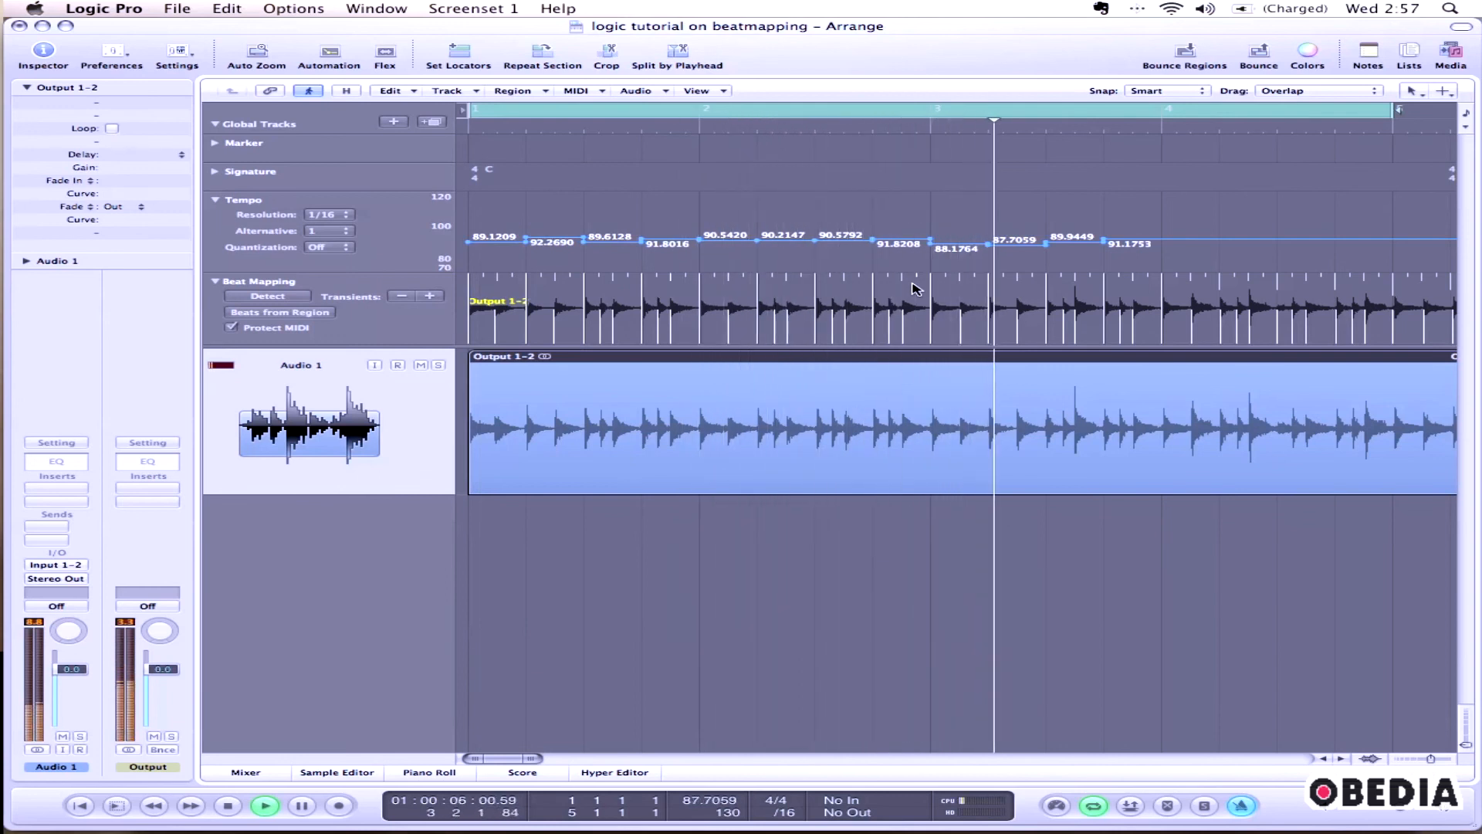
key(space)
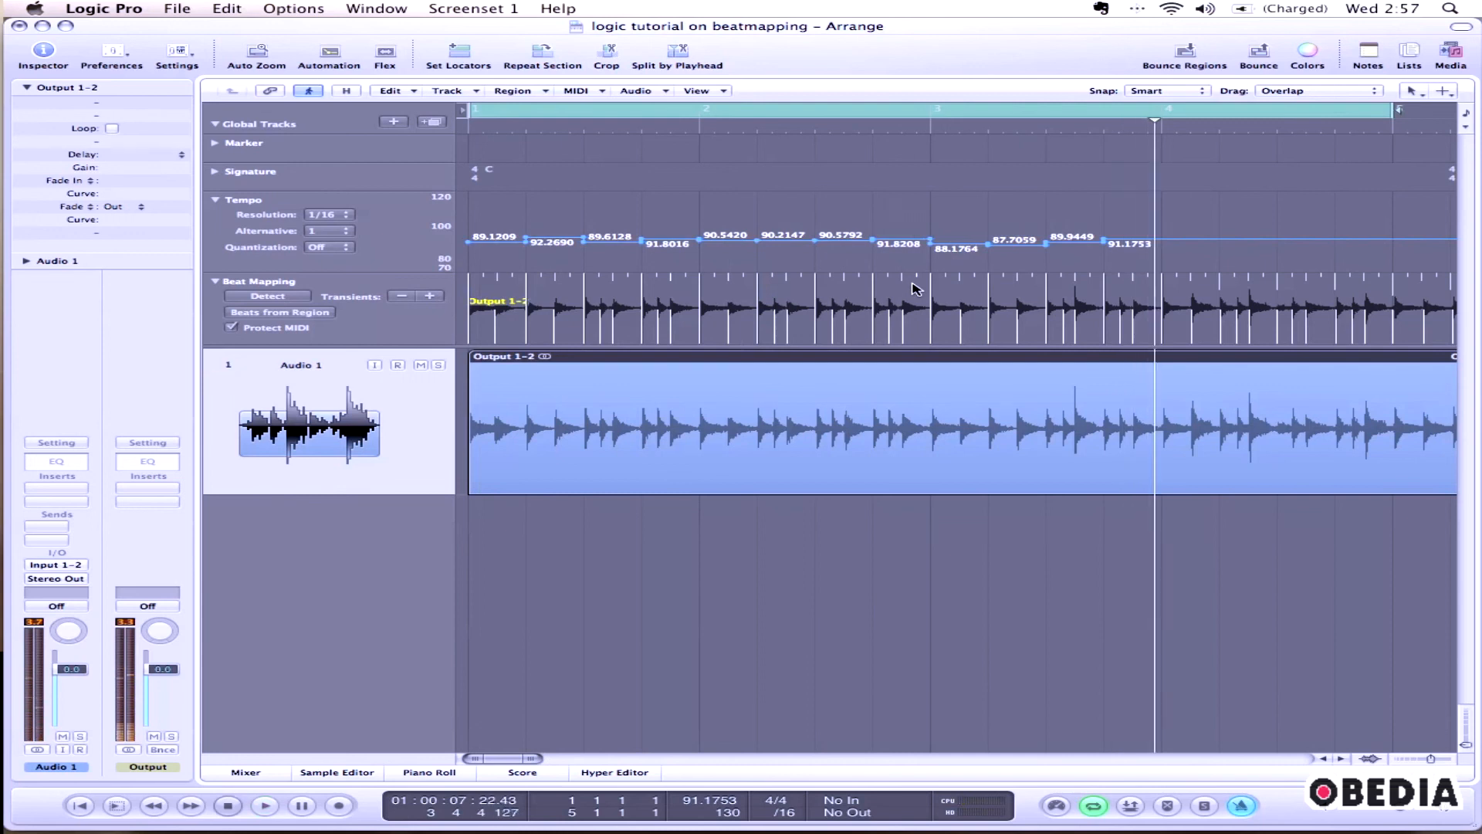
scroll(1226, 332, right, 5)
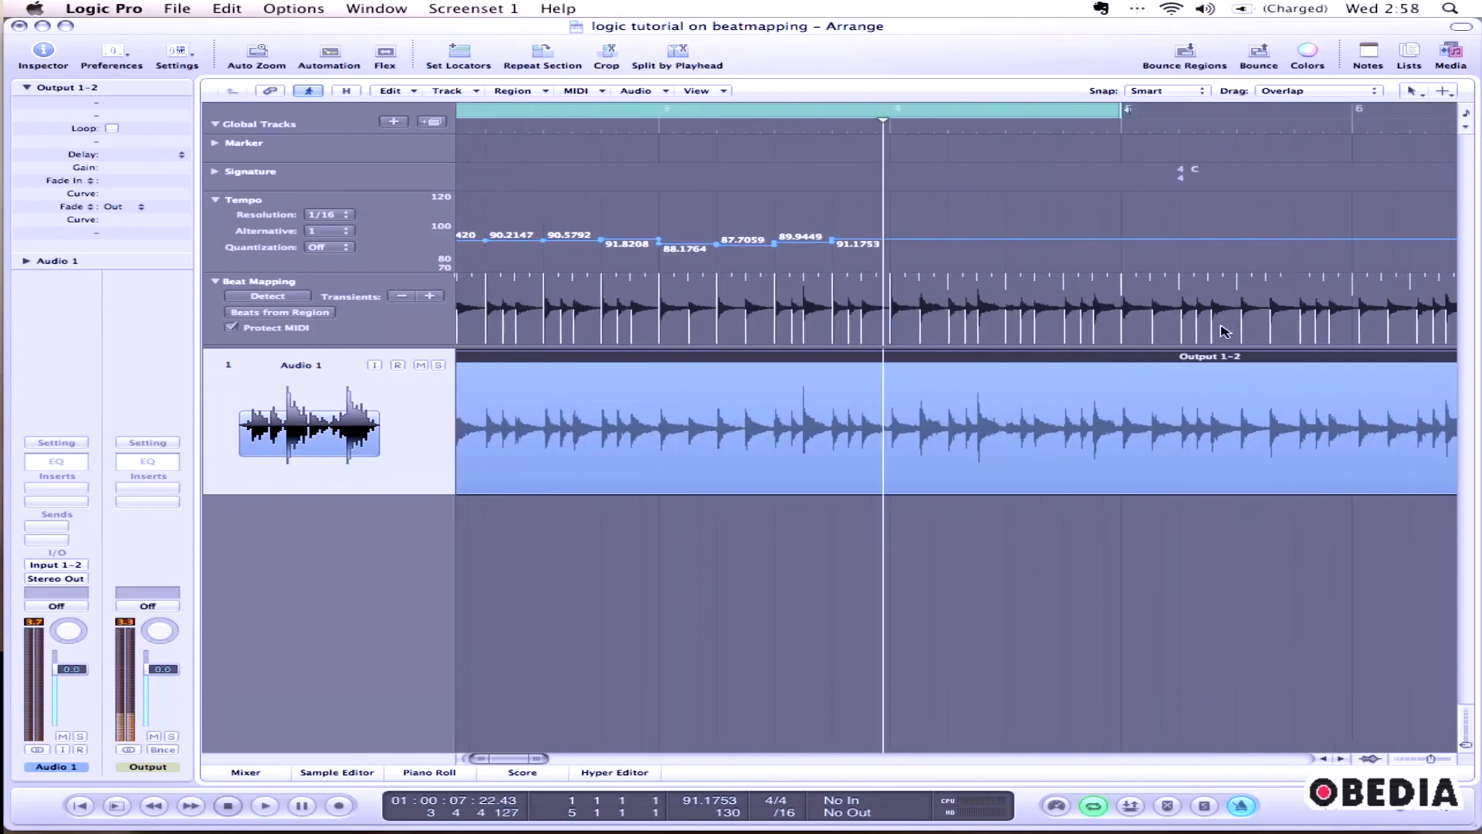
Step: Compare the mapped section in bars 1 to 4 with the following bars up to bar 8 in the Tempo and Beat Mapping tracks
scroll(1221, 330, right, 3)
scroll(1221, 332, right, 3)
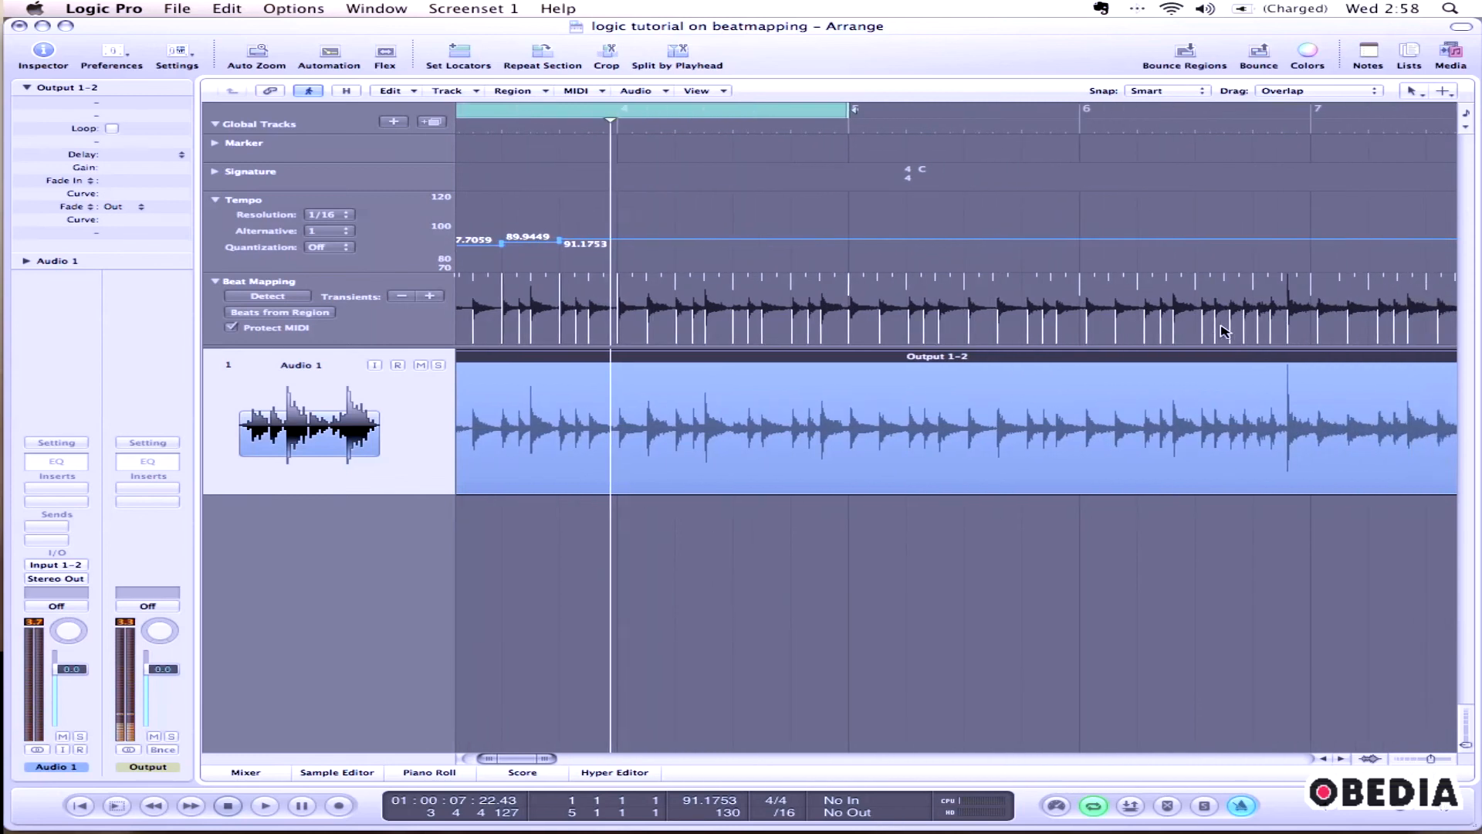
scroll(1226, 332, right, 6)
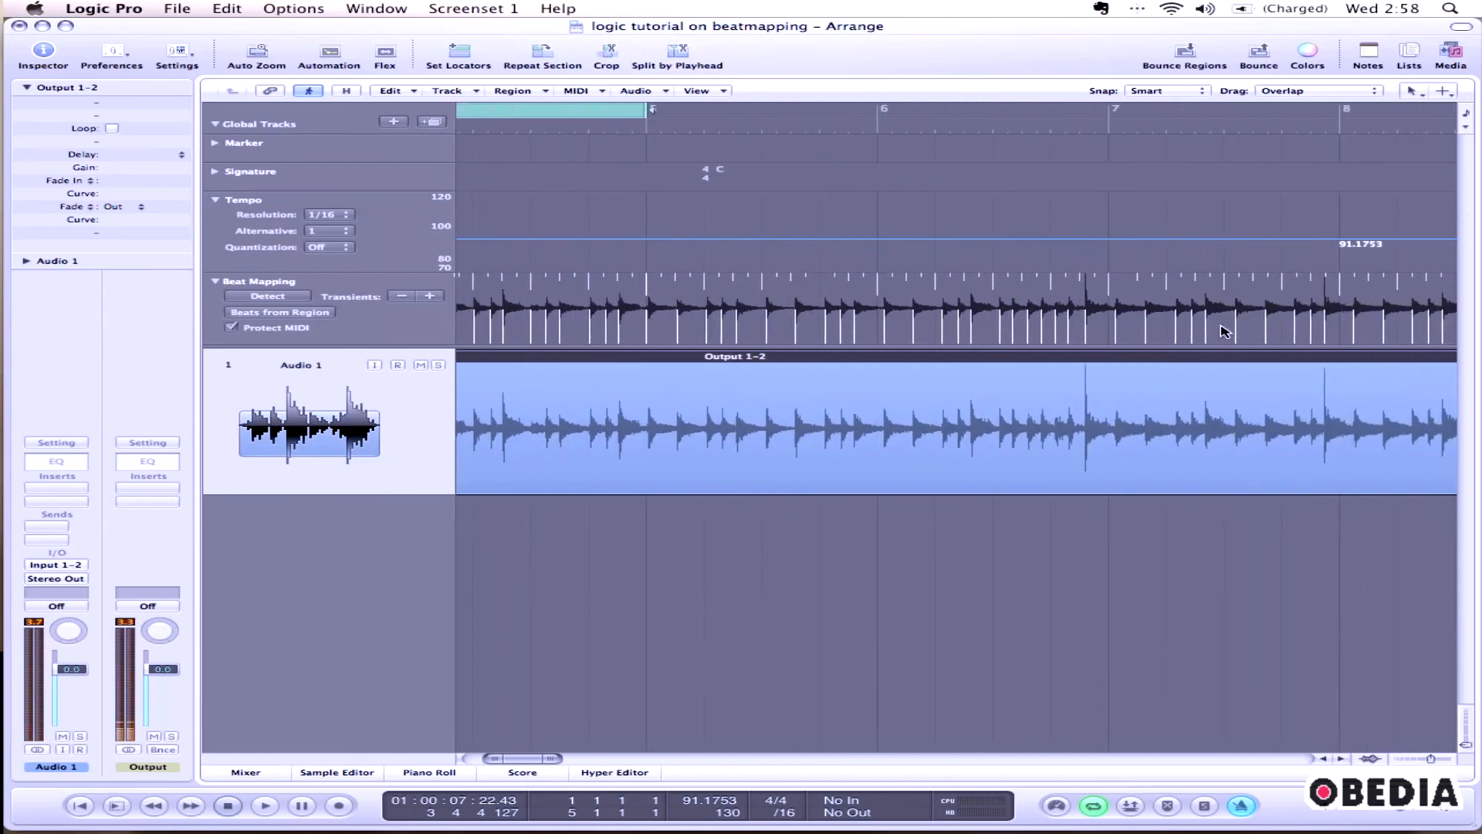
scroll(1225, 332, left, 15)
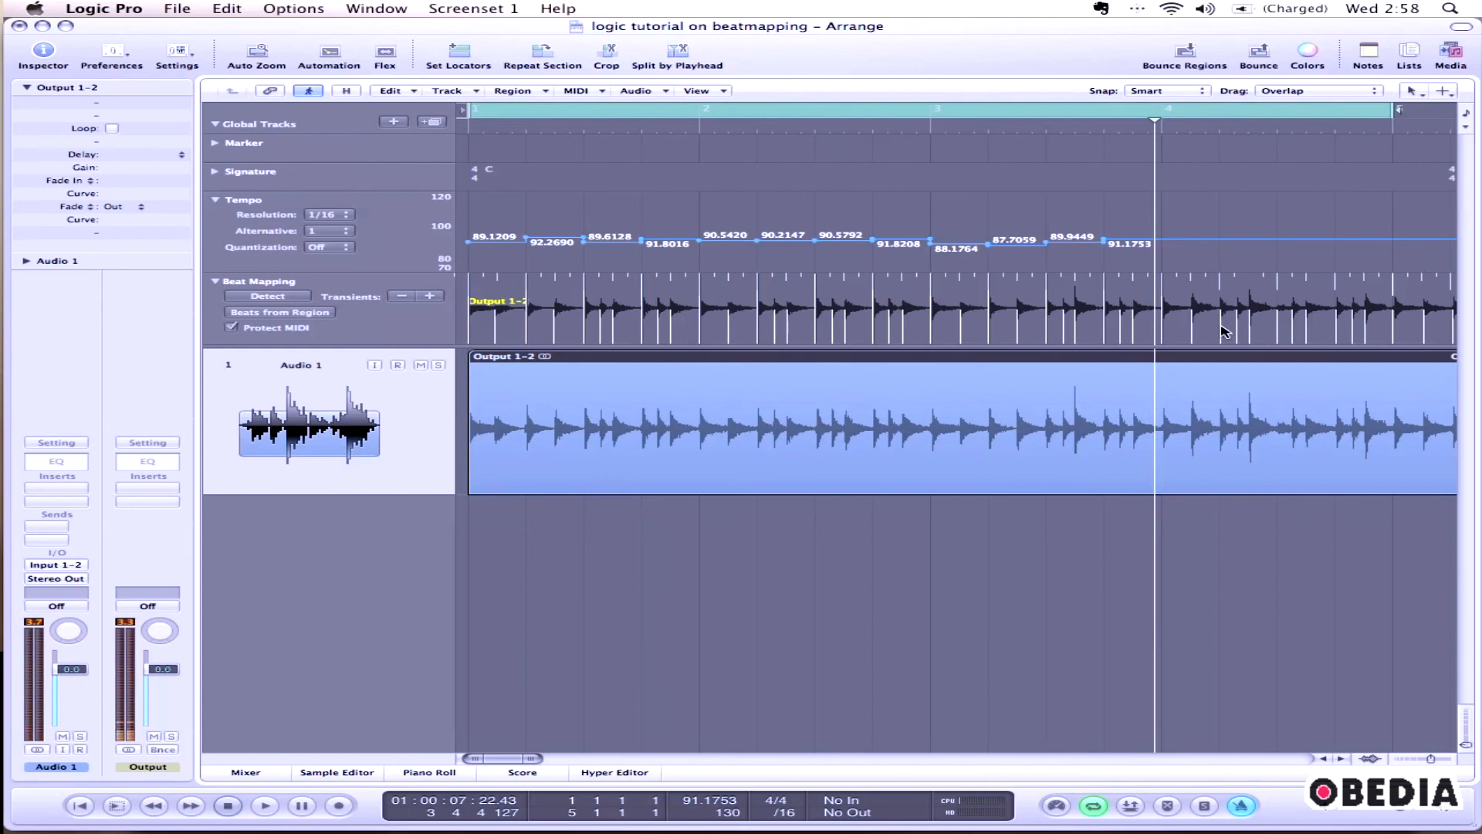
scroll(1227, 329, right, 1)
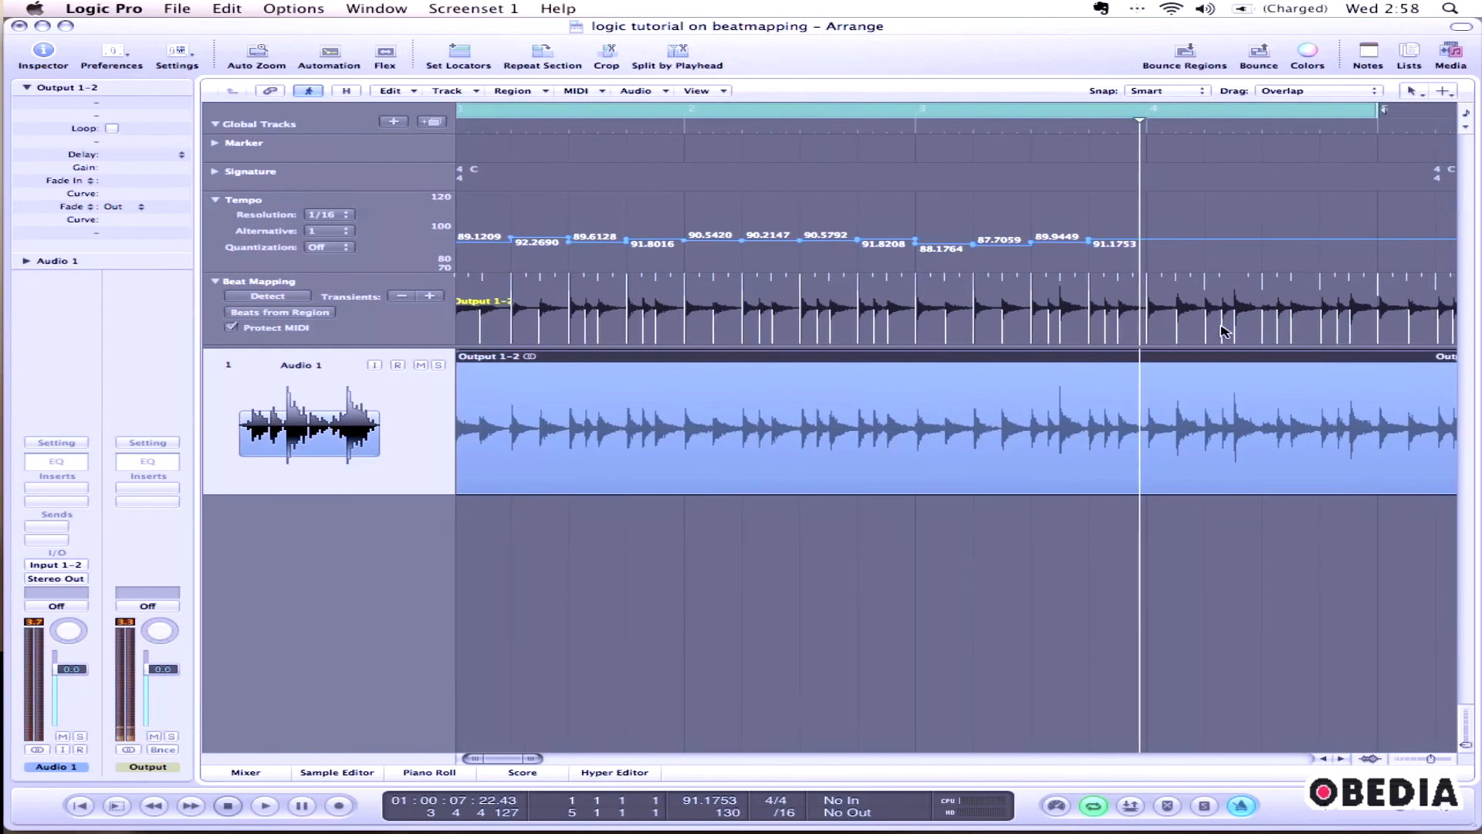
scroll(1177, 294, right, 3)
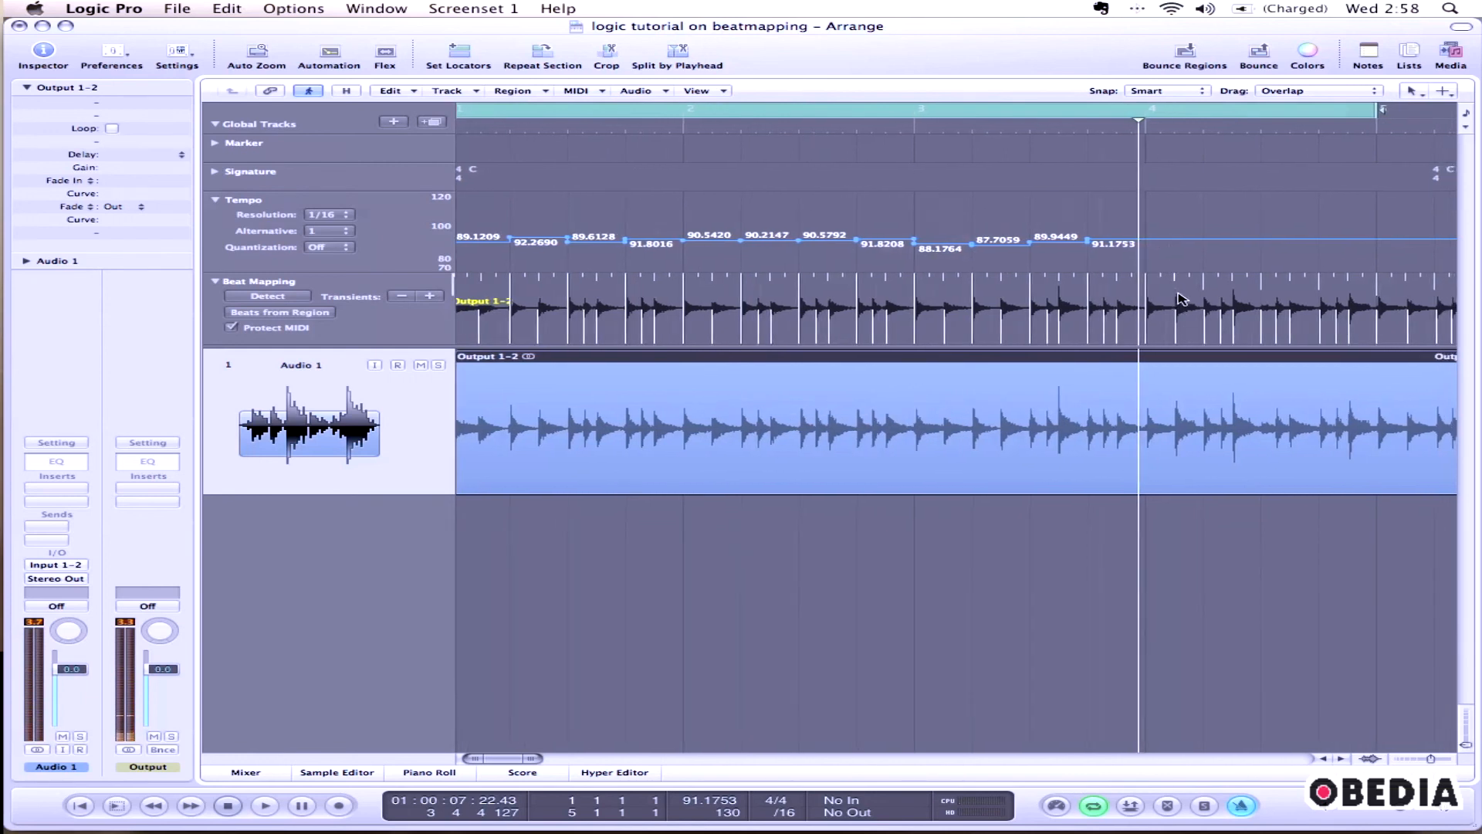
Step: Manually map the second beat of bar 8 to its nearby transient and review the resulting tempo changes back to bar 1
scroll(1177, 299, right, 14)
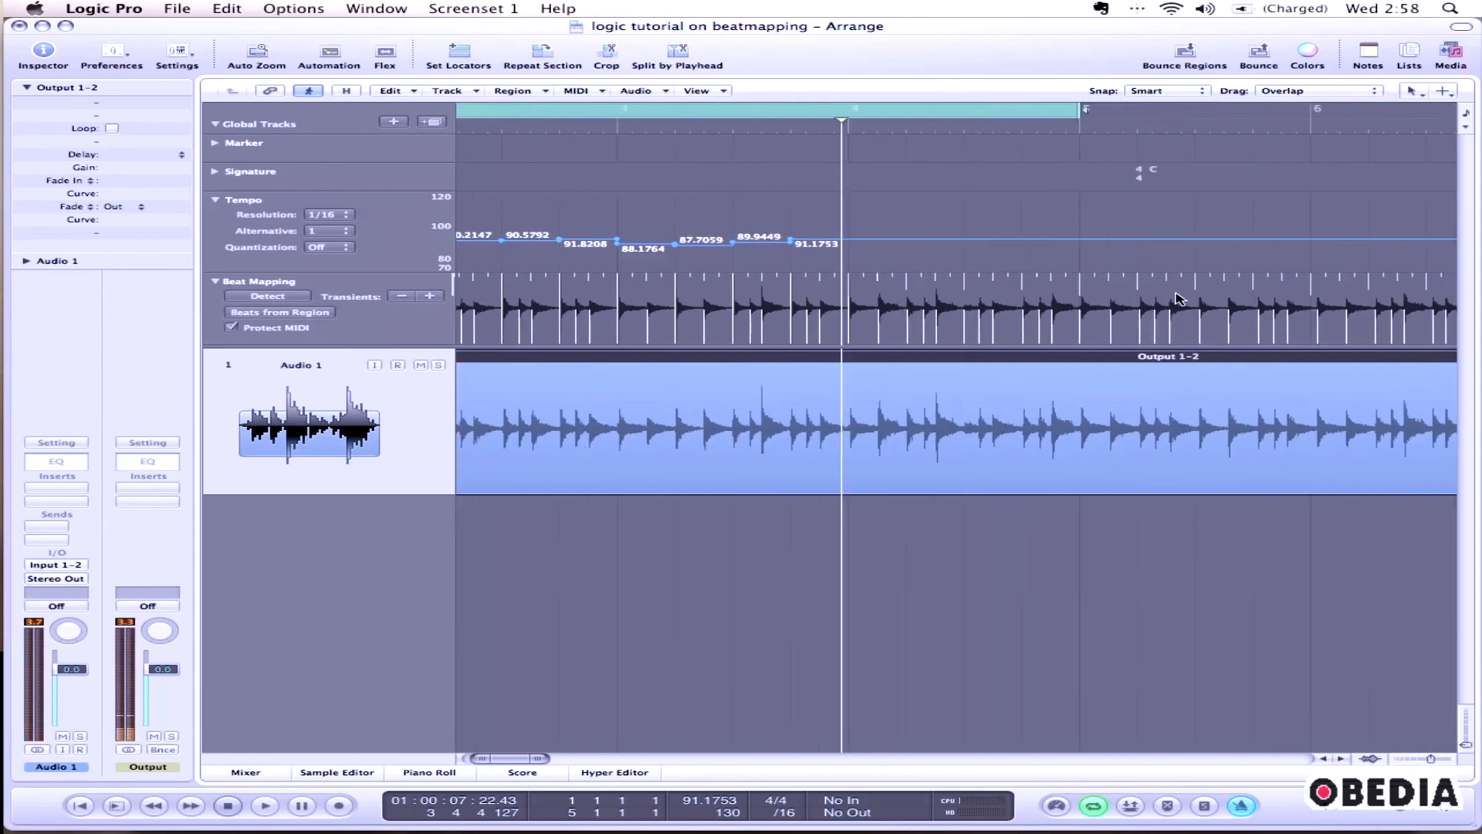
drag(1272, 299, 1268, 338)
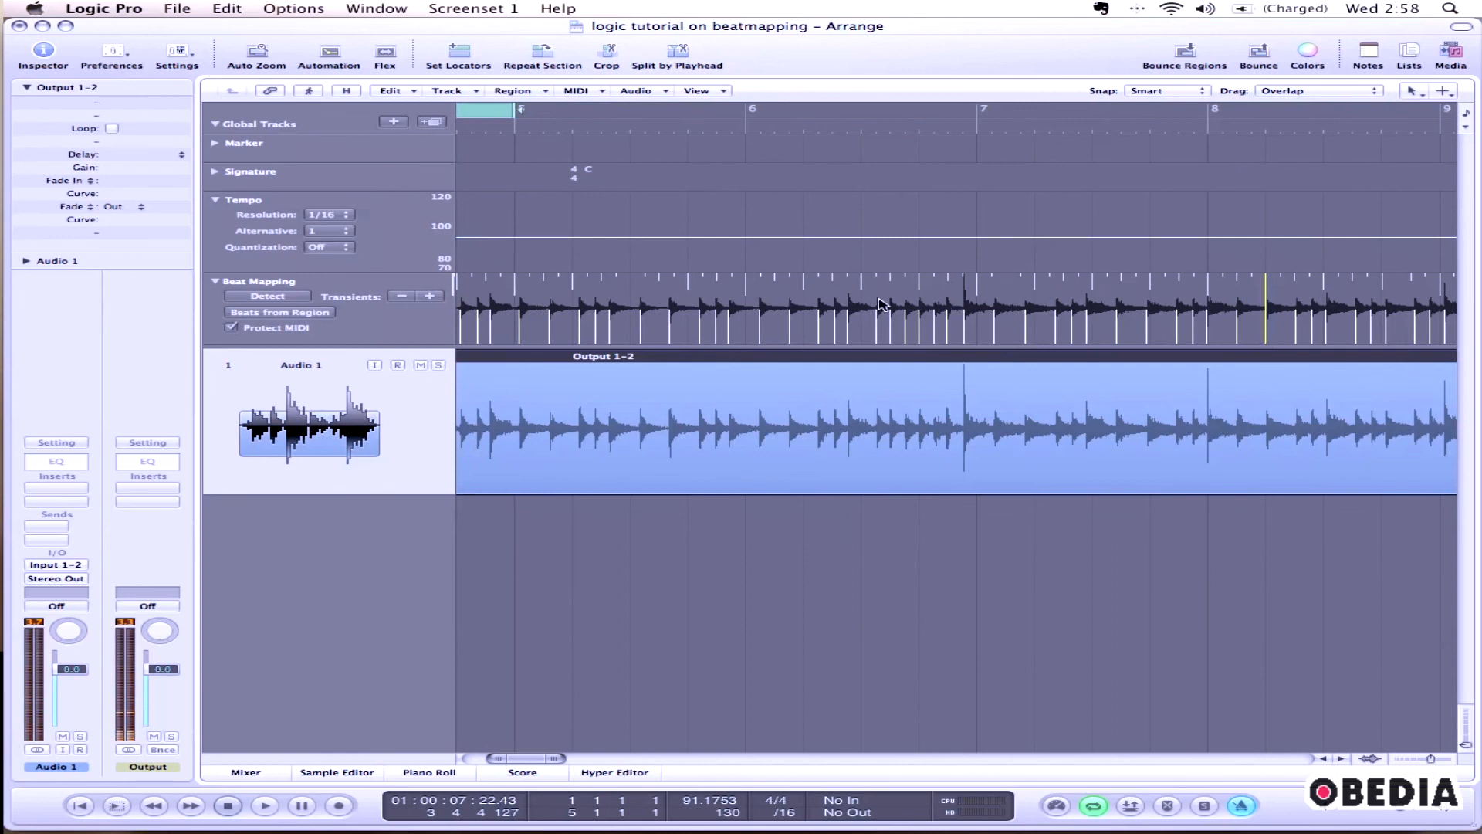
scroll(894, 310, right, 5)
scroll(893, 309, left, 15)
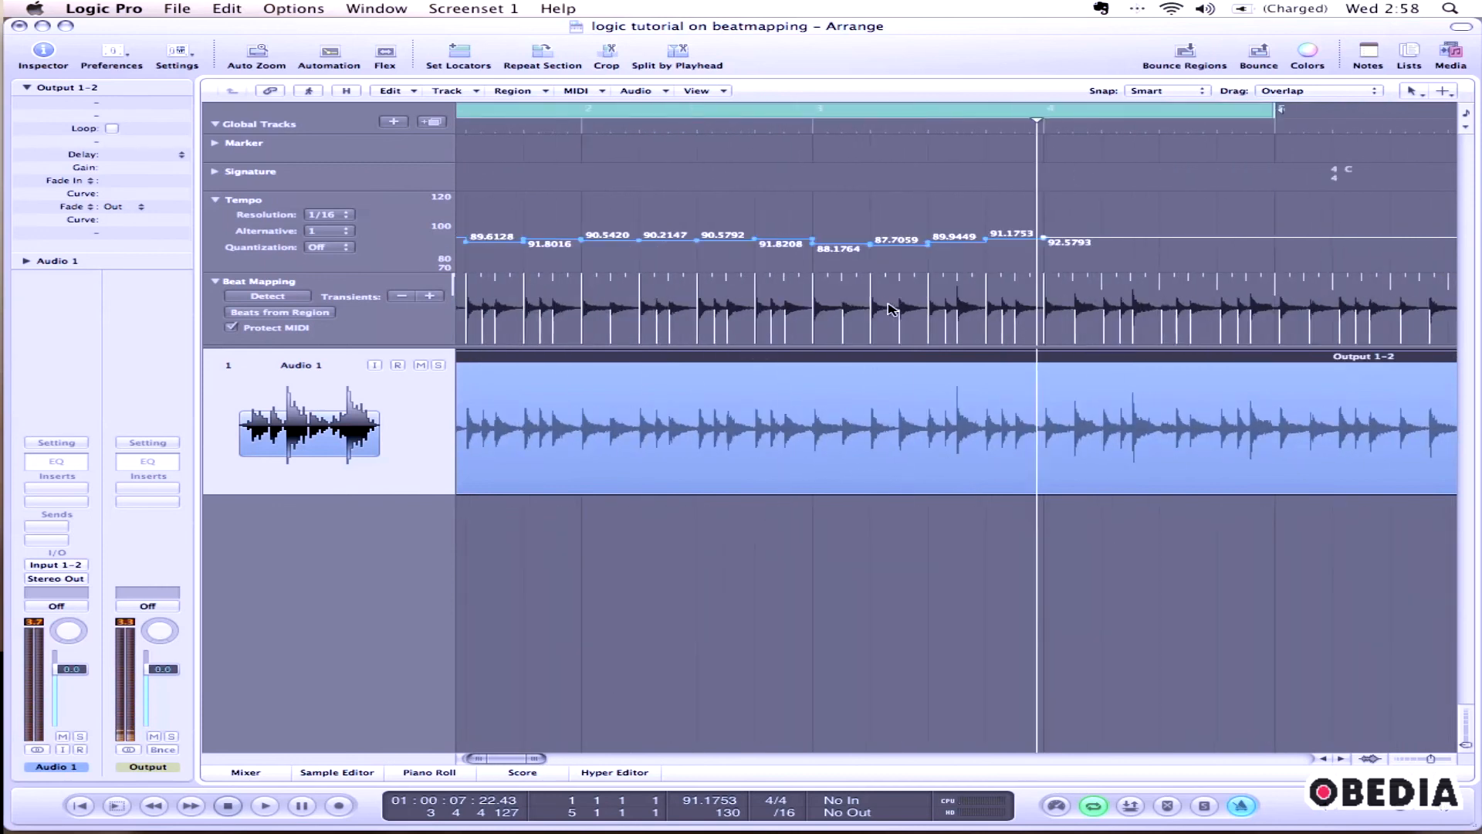
scroll(892, 309, right, 5)
scroll(892, 309, left, 8)
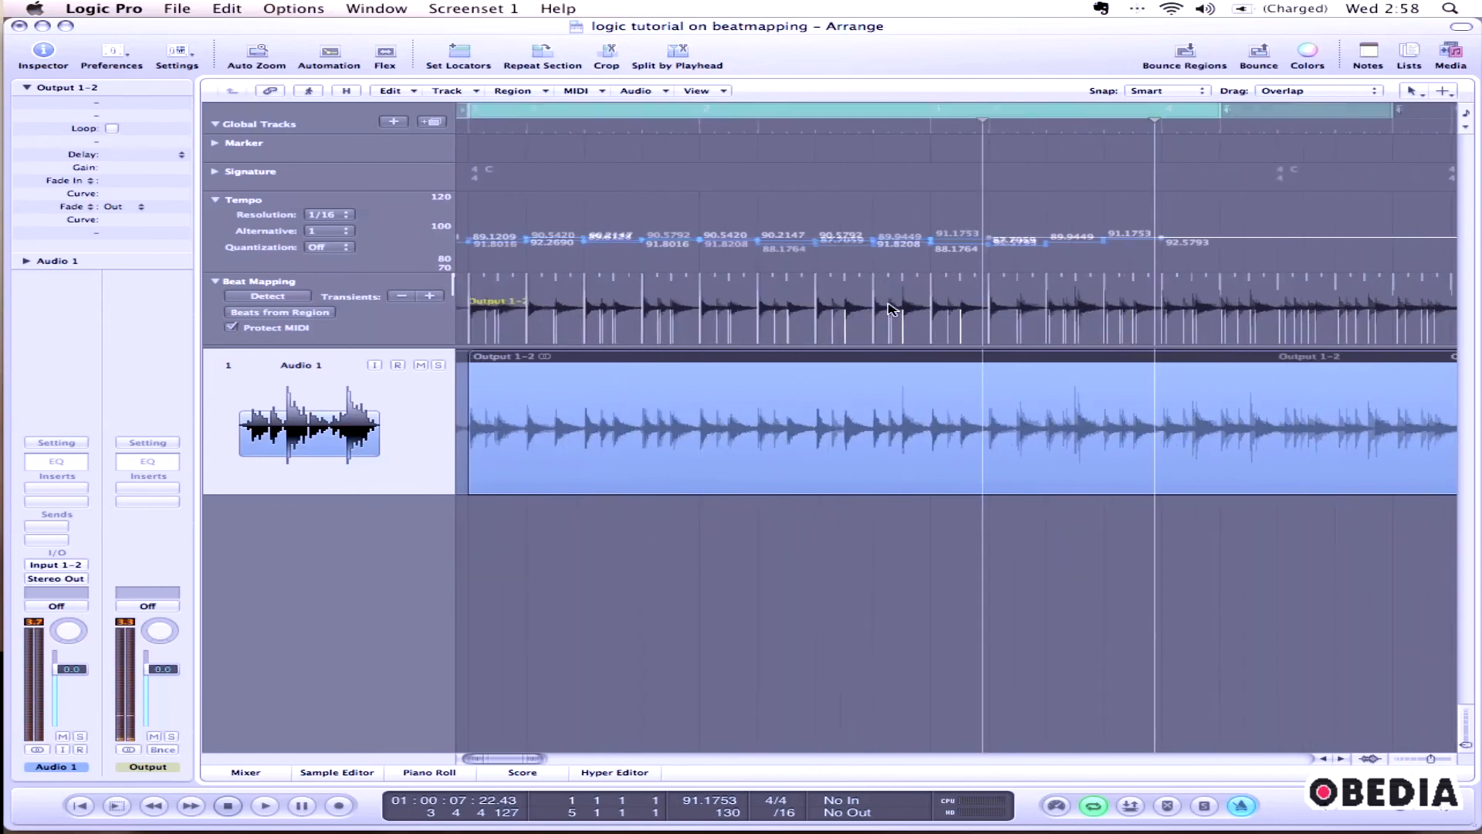